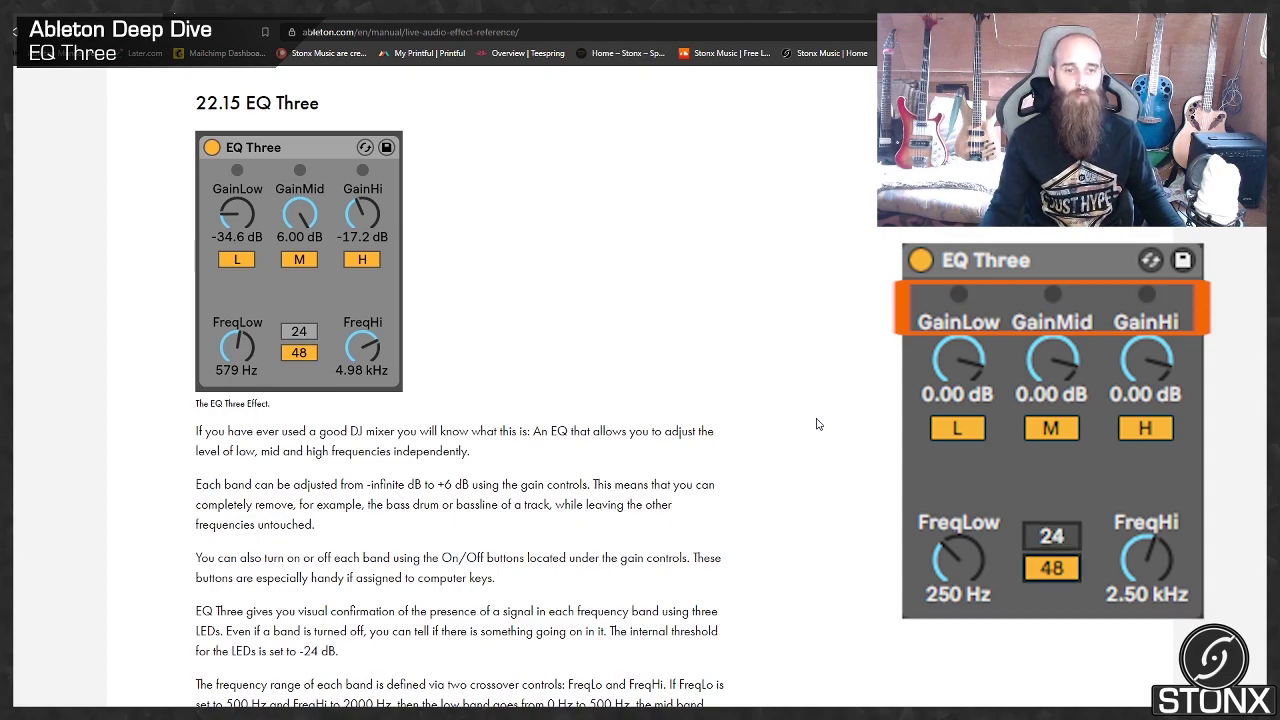
Step: Read the EQ Three section of the Ableton manual, covering gain, band switches, LEDs, crossover frequencies and the 24/48 dB switch
scroll(817, 424, "down", 1)
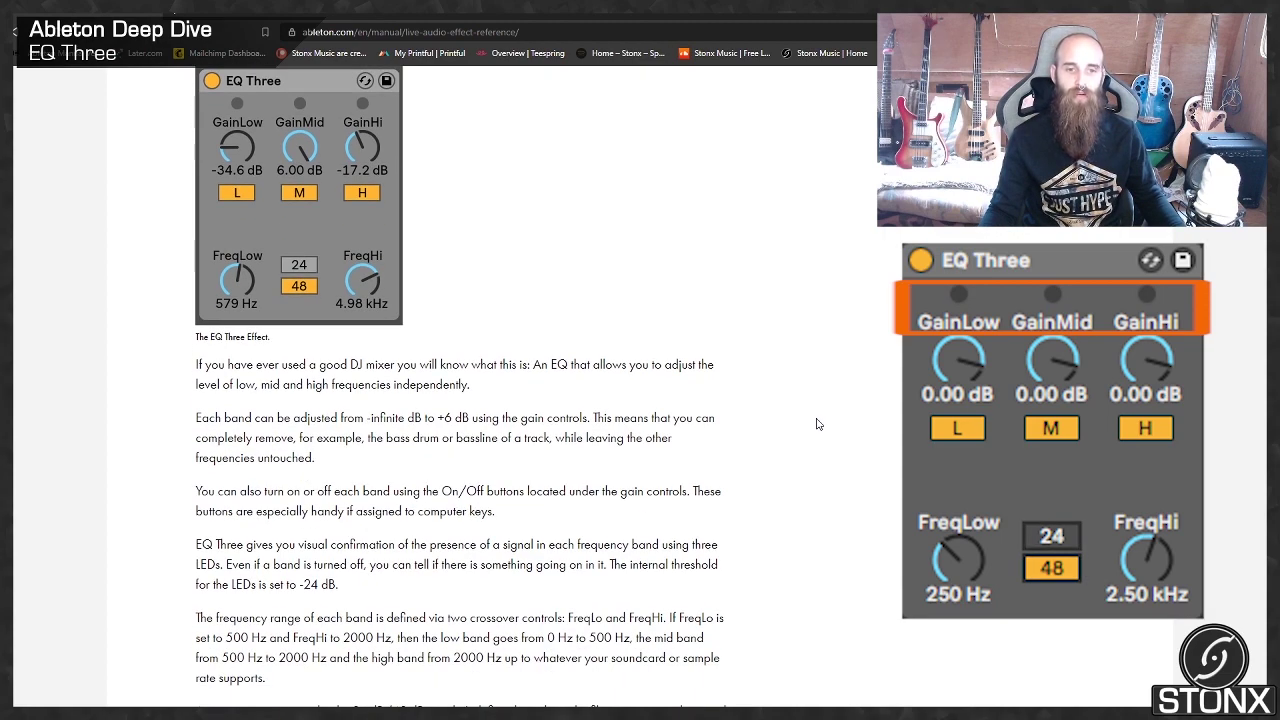
scroll(817, 424, "down", 2)
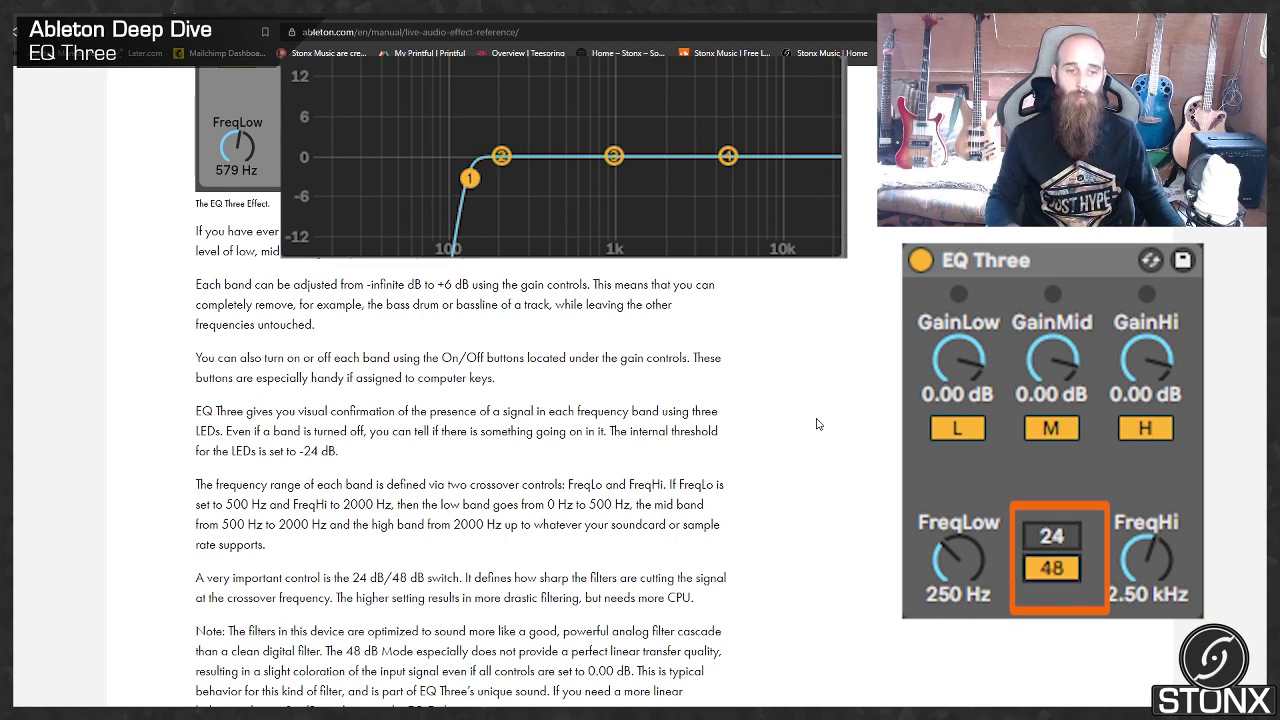
scroll(816, 424, "down", 1)
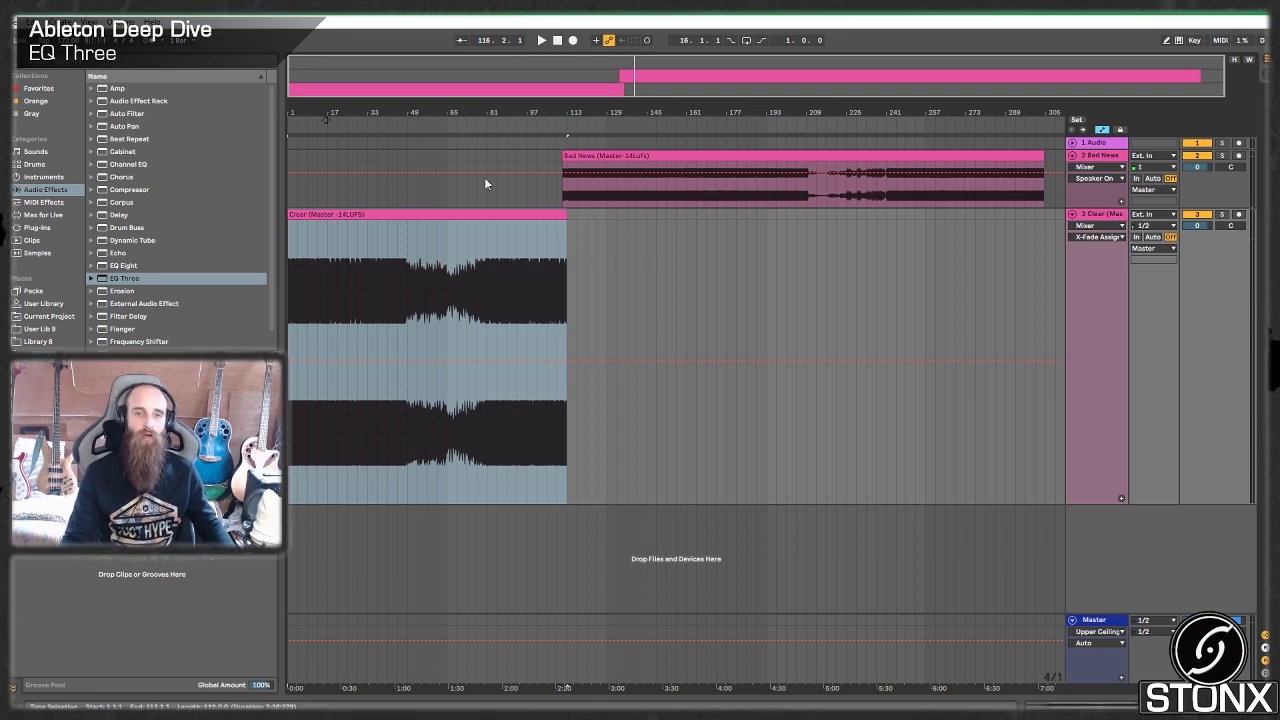
Step: Inspect the waveforms of the Clear and Bad News clips in the clip view, and close it
left_click(668, 163)
left_click(381, 213)
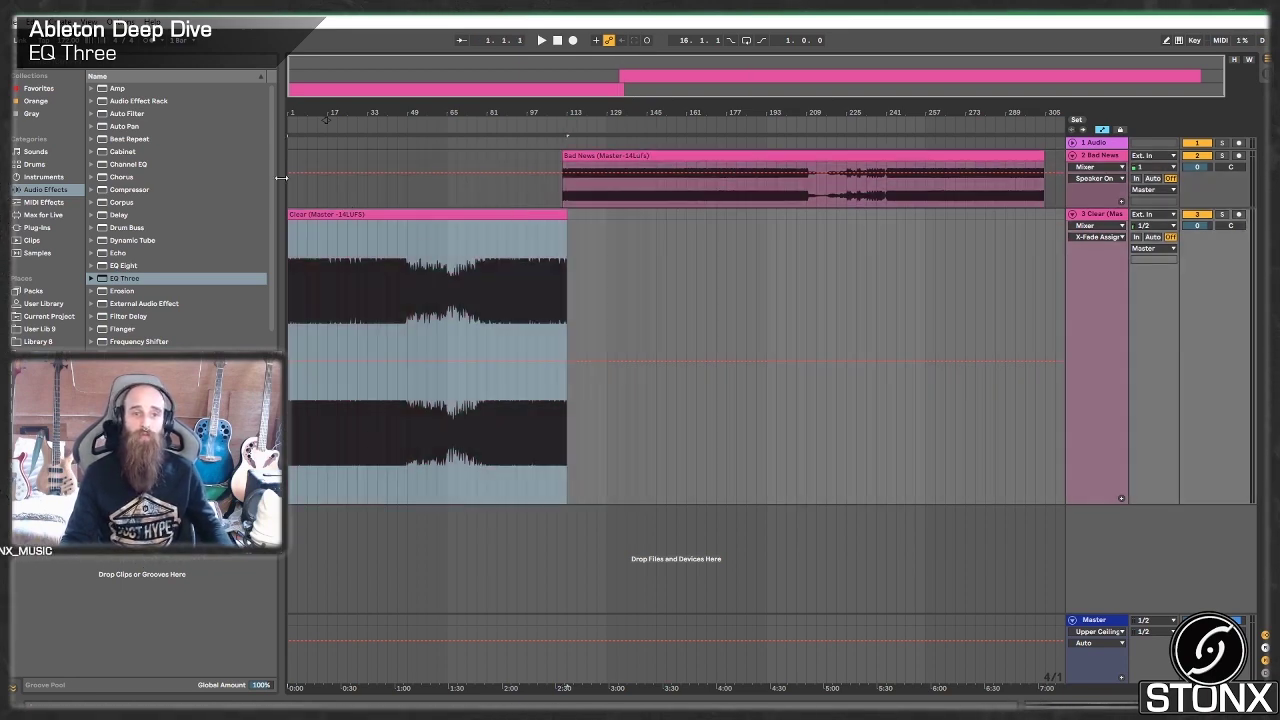
left_click(436, 208)
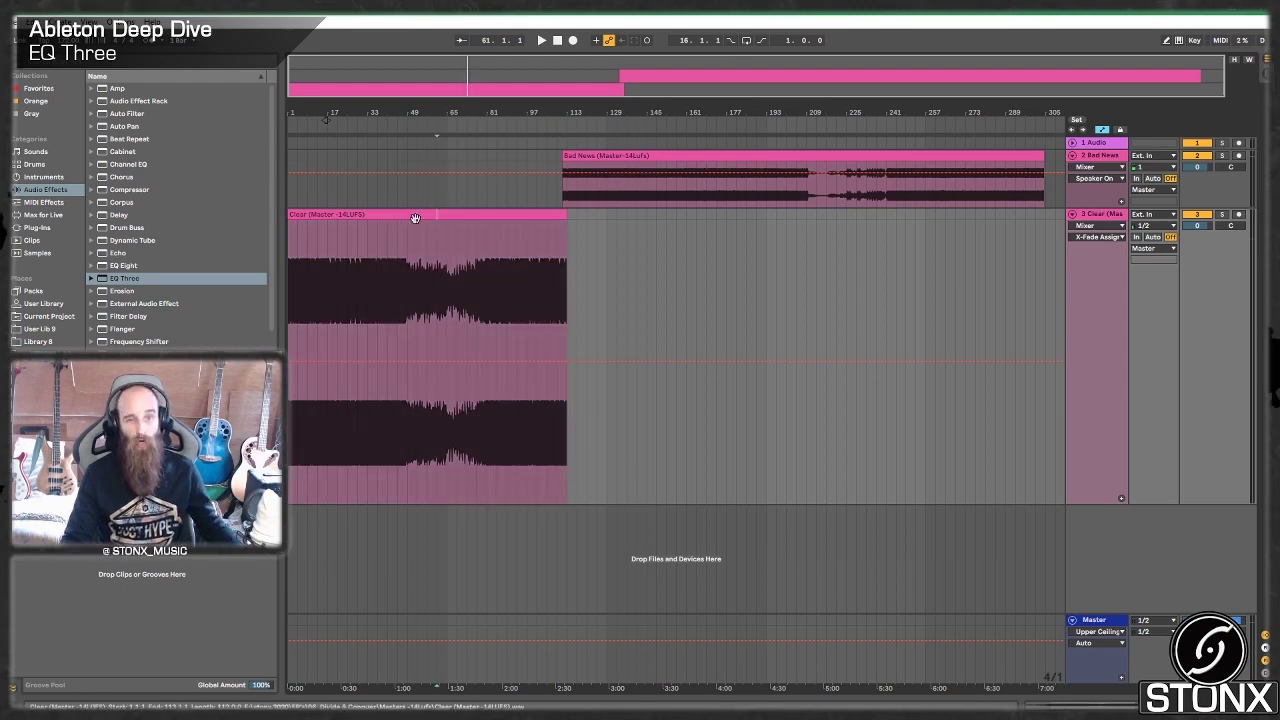
double_click(415, 218)
scroll(625, 243, "up", 2)
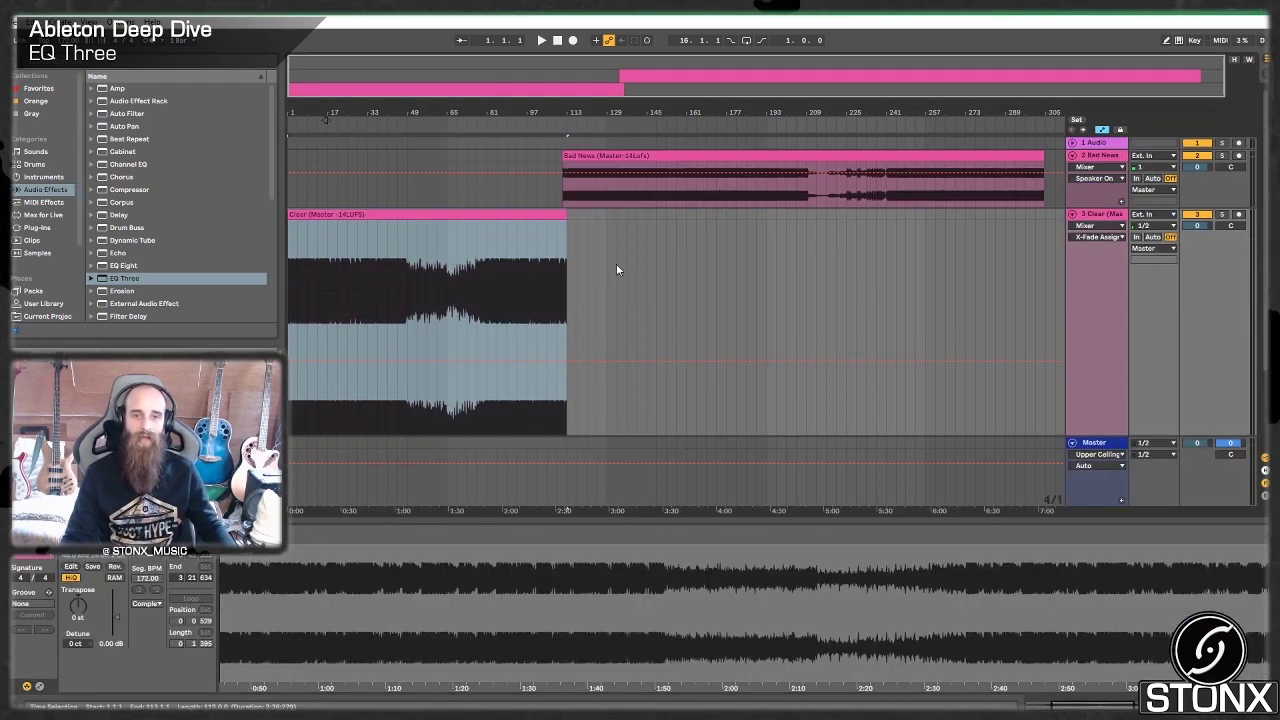
left_click(634, 172)
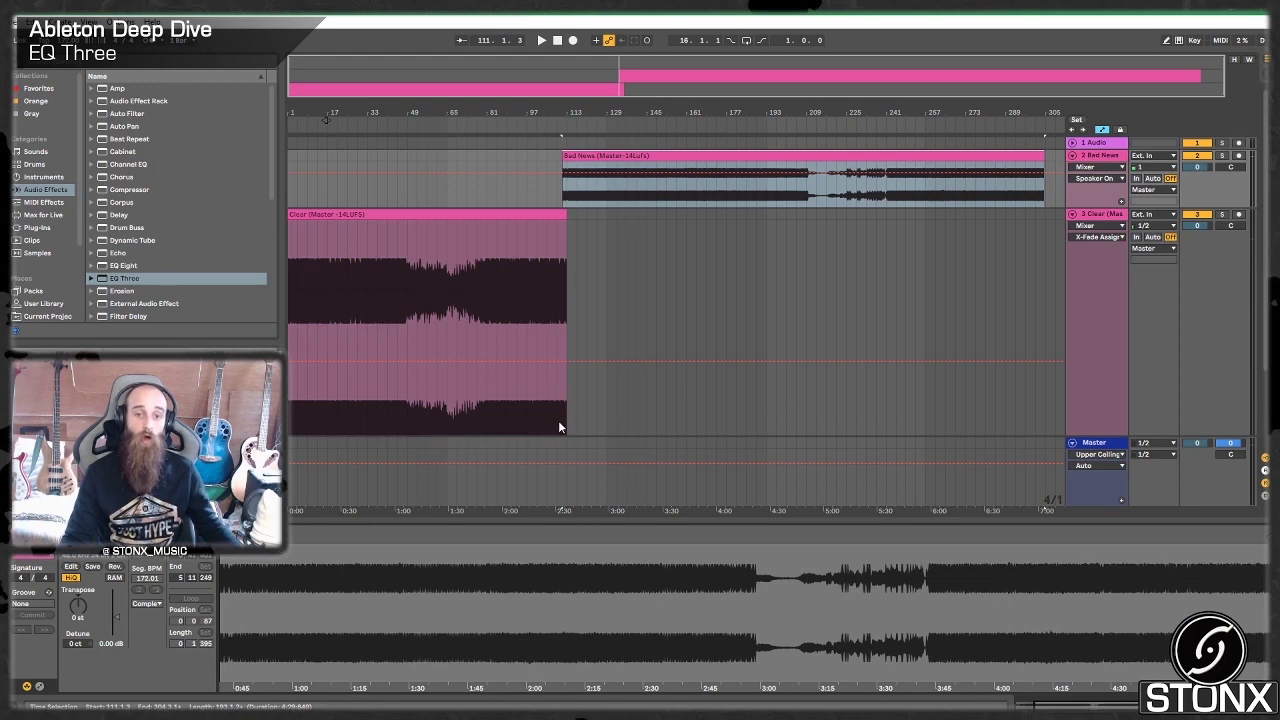
double_click(526, 519)
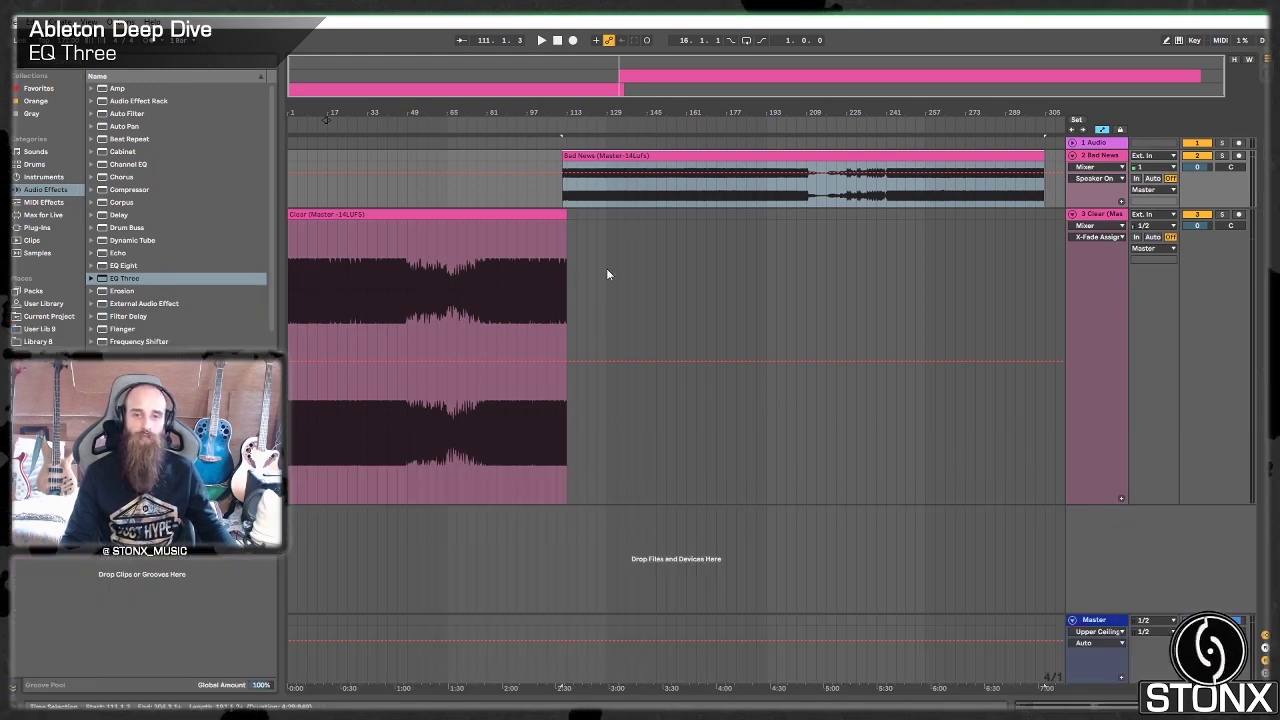
Step: Play the transition from Clear into Bad News, starting shortly before the Bad News clip in bar 109
left_click(543, 190)
left_click_drag(562, 112, 562, 200)
left_click(514, 191)
key("space")
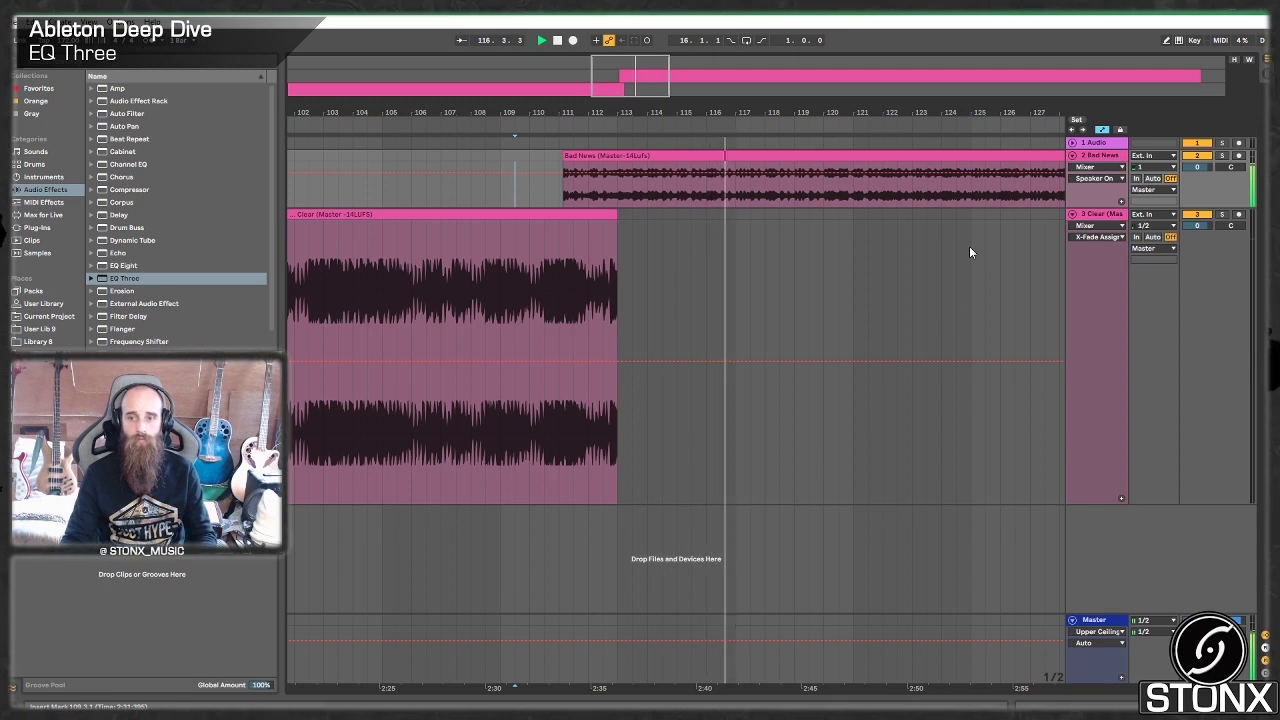
key("space")
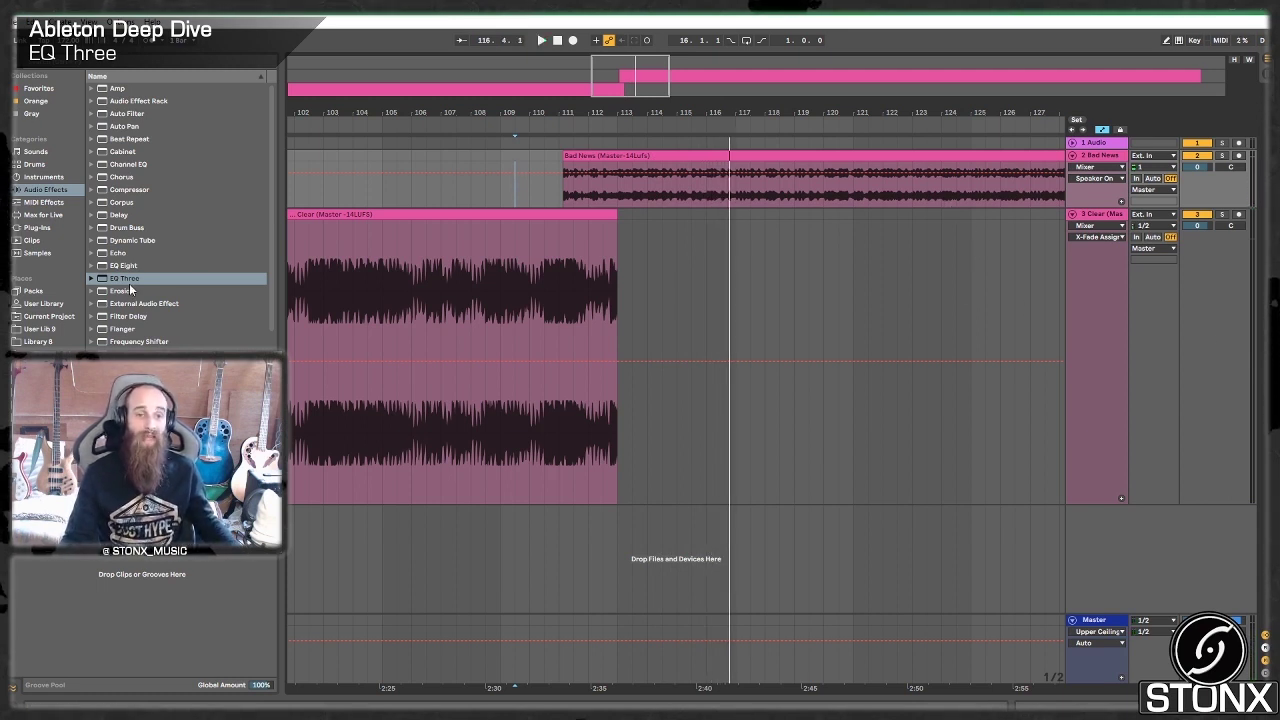
Step: Add EQ Three to both the Clear and Bad News tracks, and select the Clear track
left_click_drag(129, 283, 1096, 259)
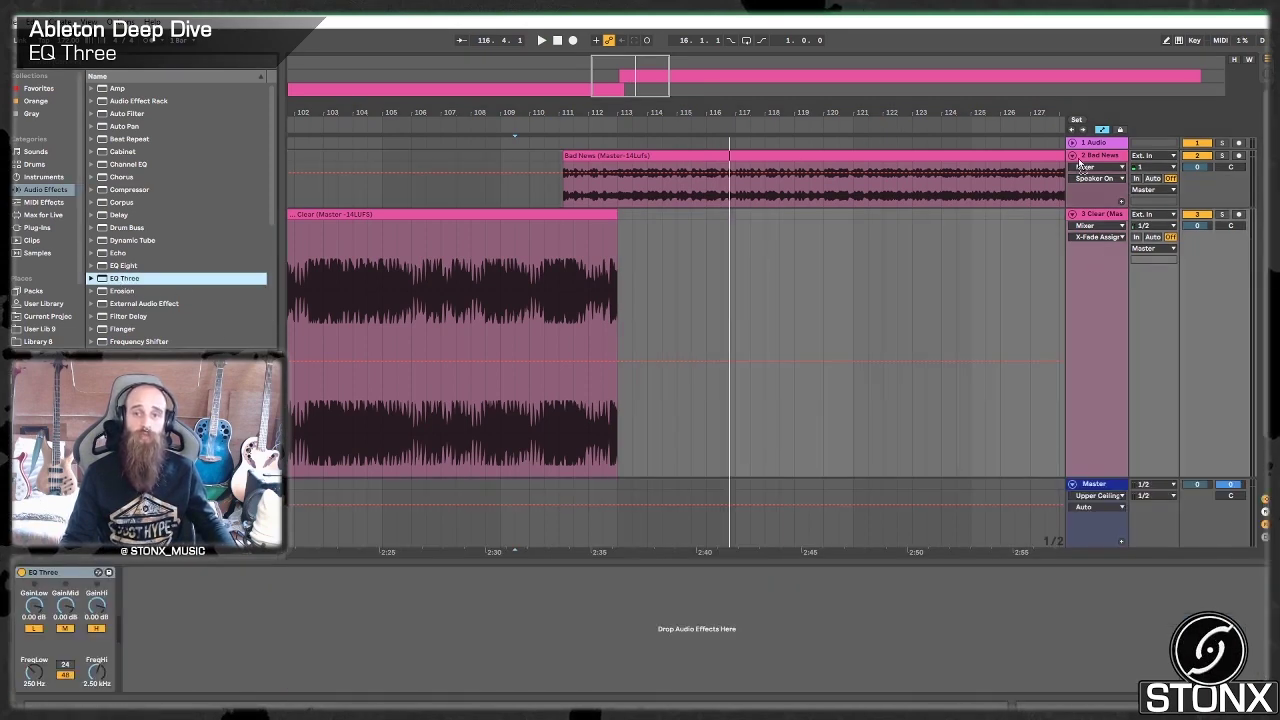
left_click(567, 218)
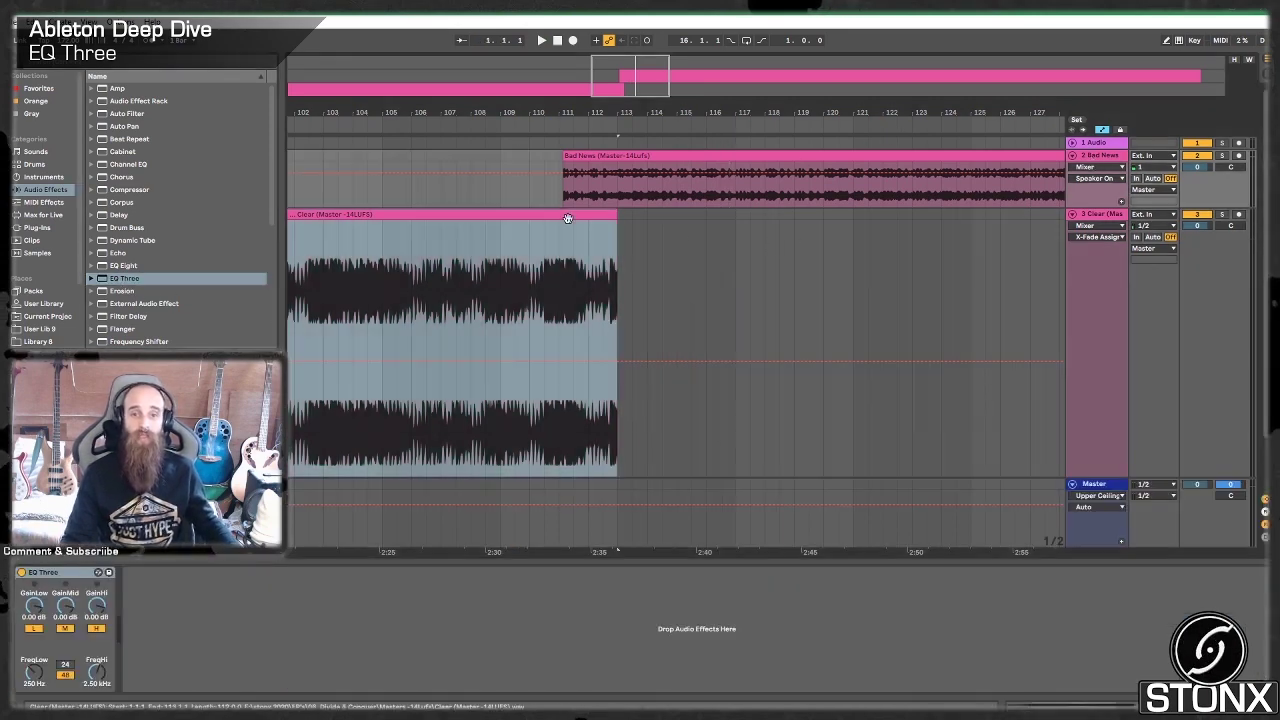
left_click(1099, 218)
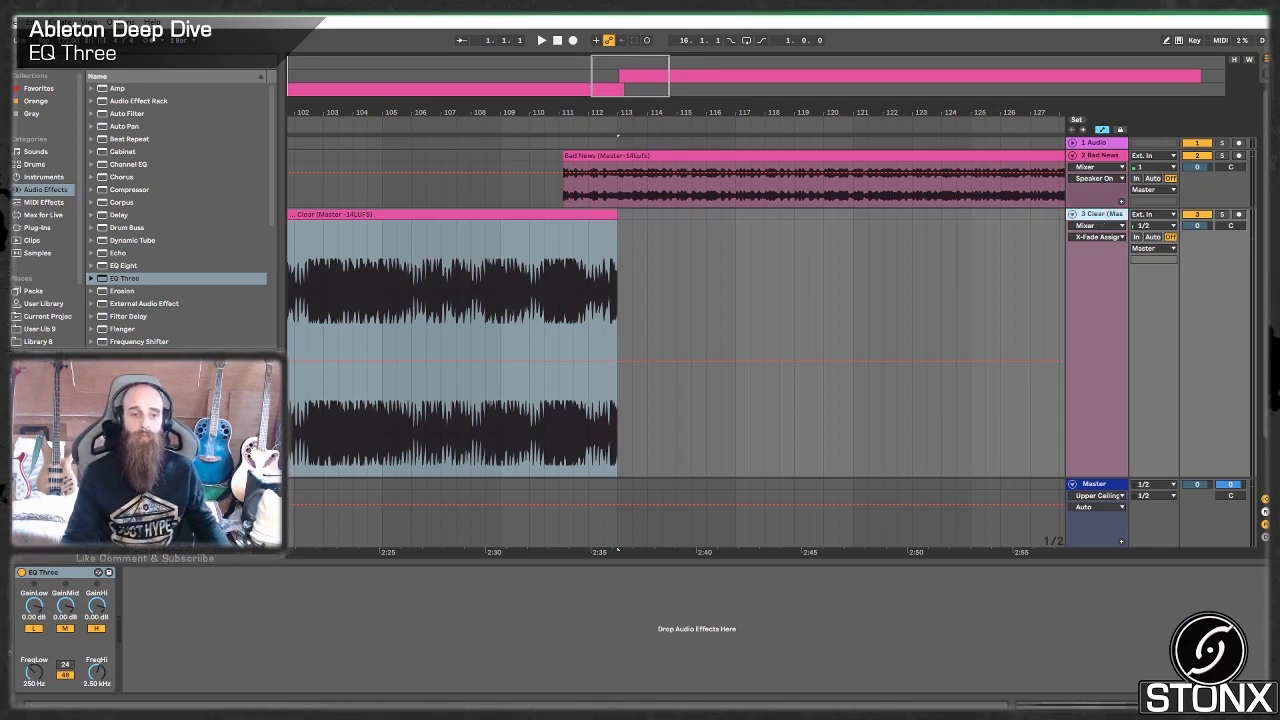
Step: Automate GainLow on the Clear track's EQ Three from 0.00 dB at about bar 111 down to -inf dB at the clip's end
right_click(50, 605)
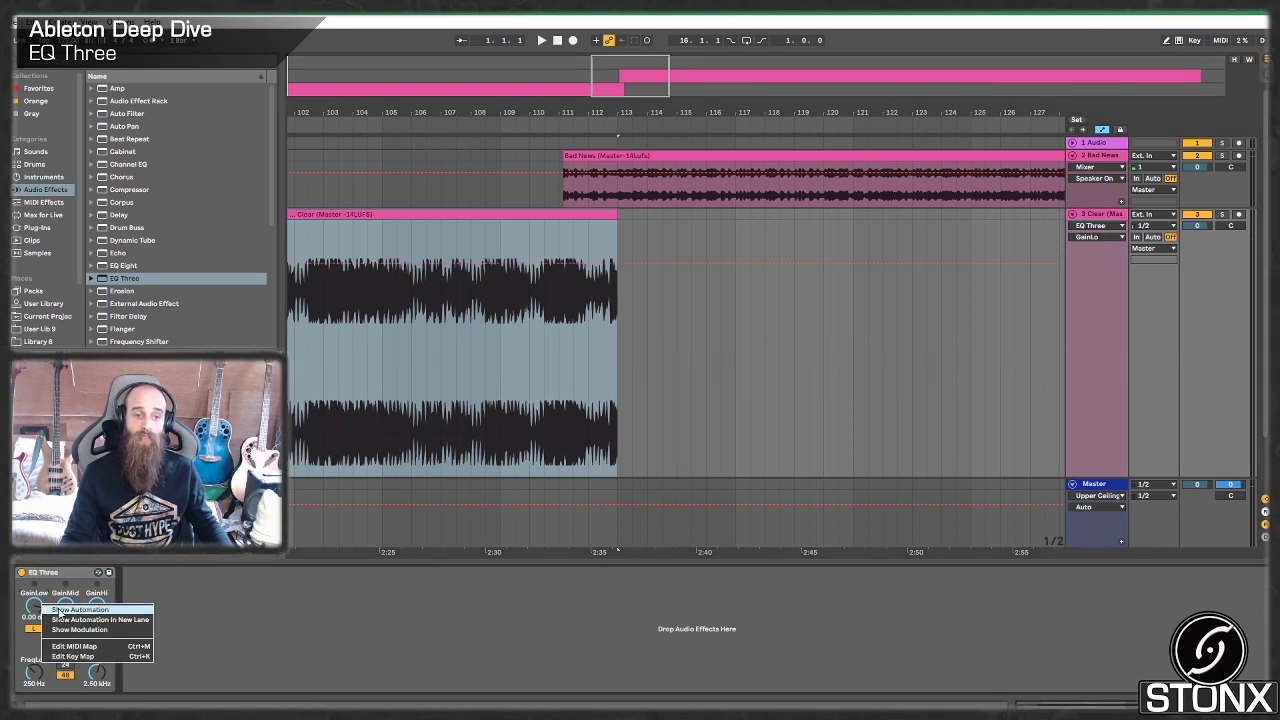
left_click(58, 610)
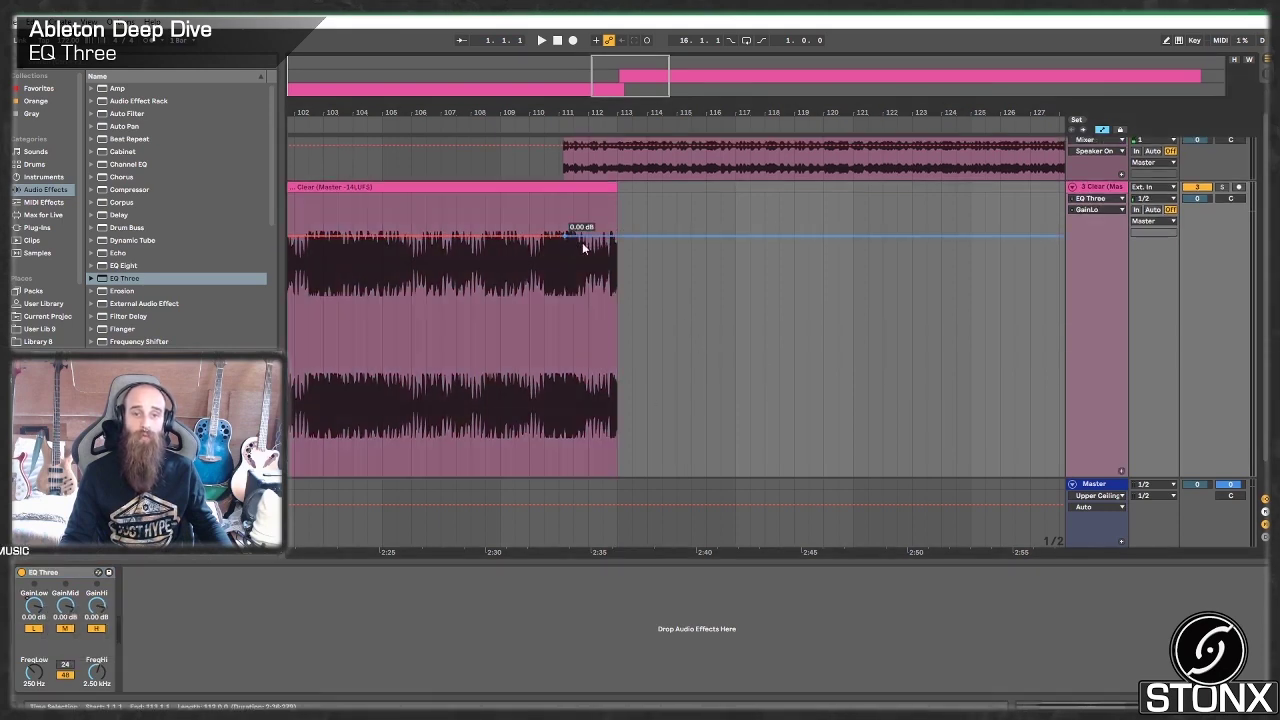
left_click_drag(585, 238, 618, 472)
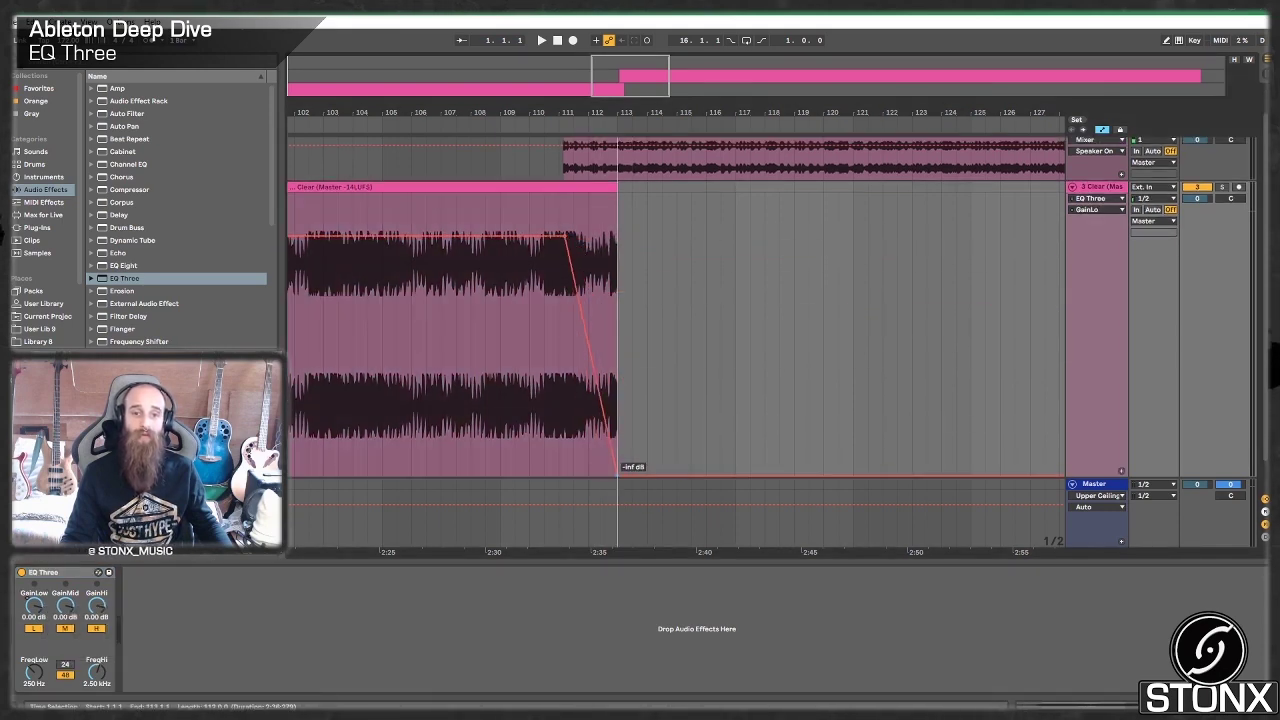
left_click(115, 268)
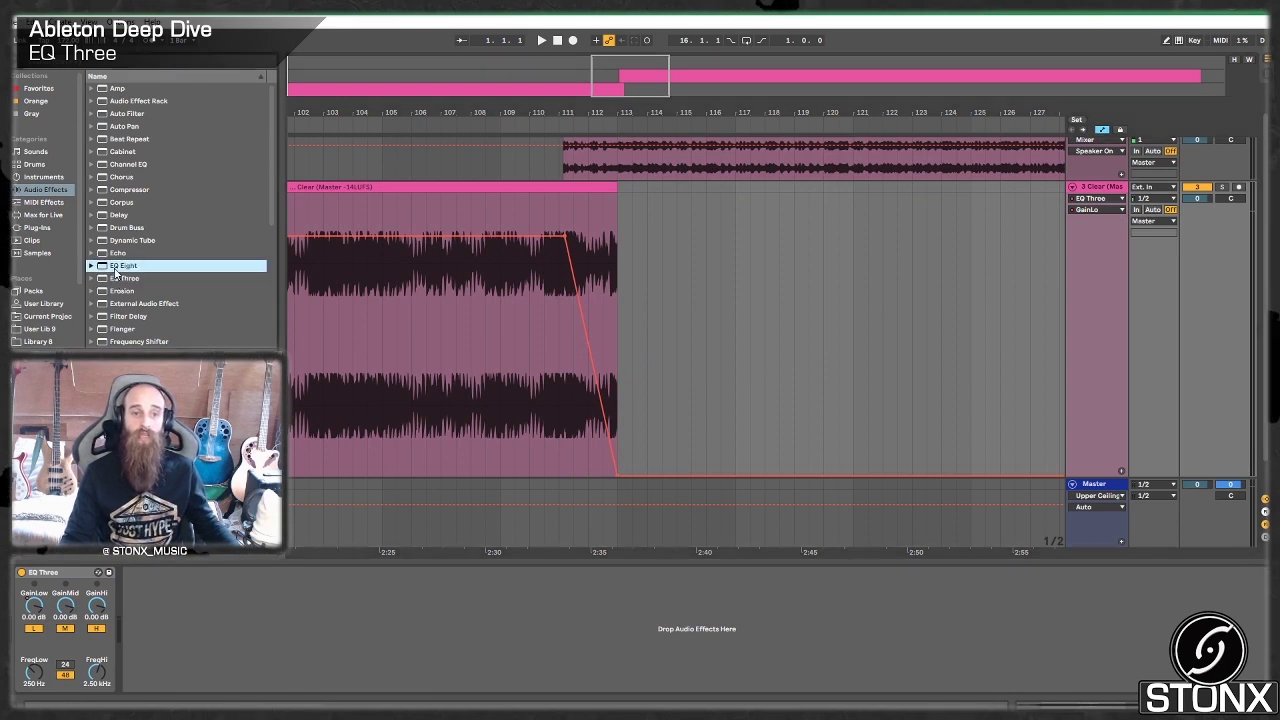
left_click(133, 116)
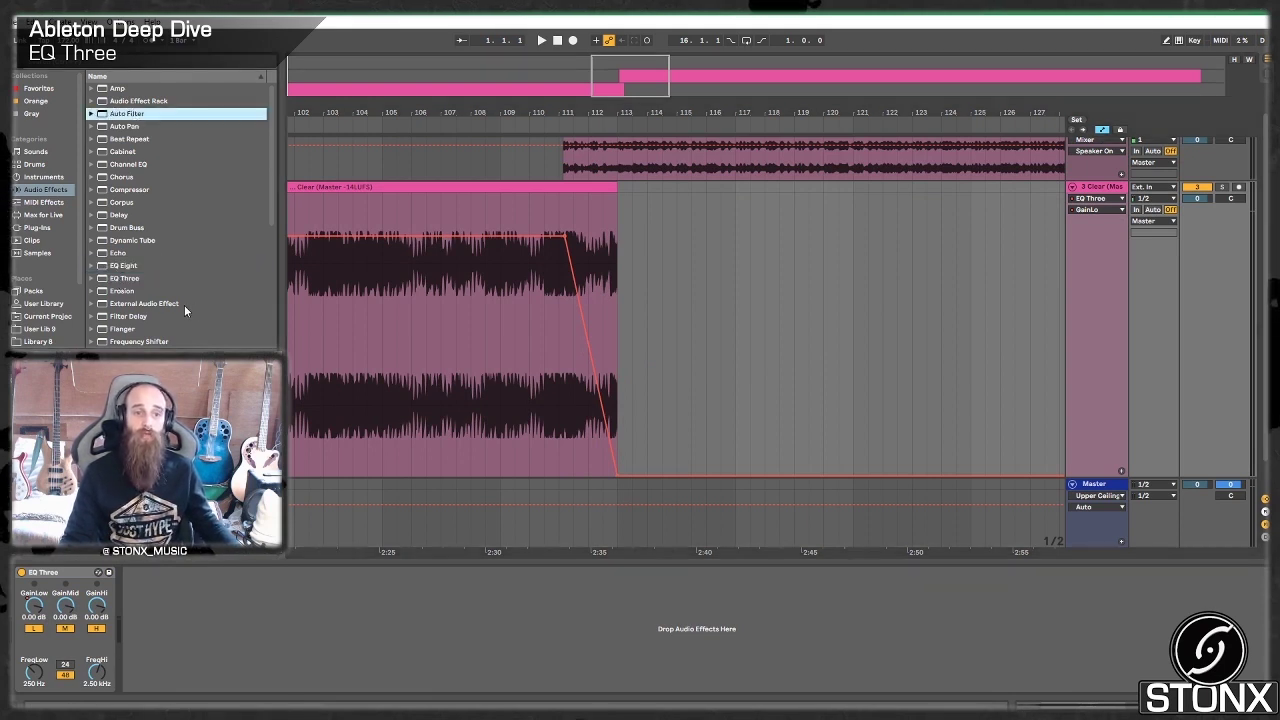
left_click(139, 267)
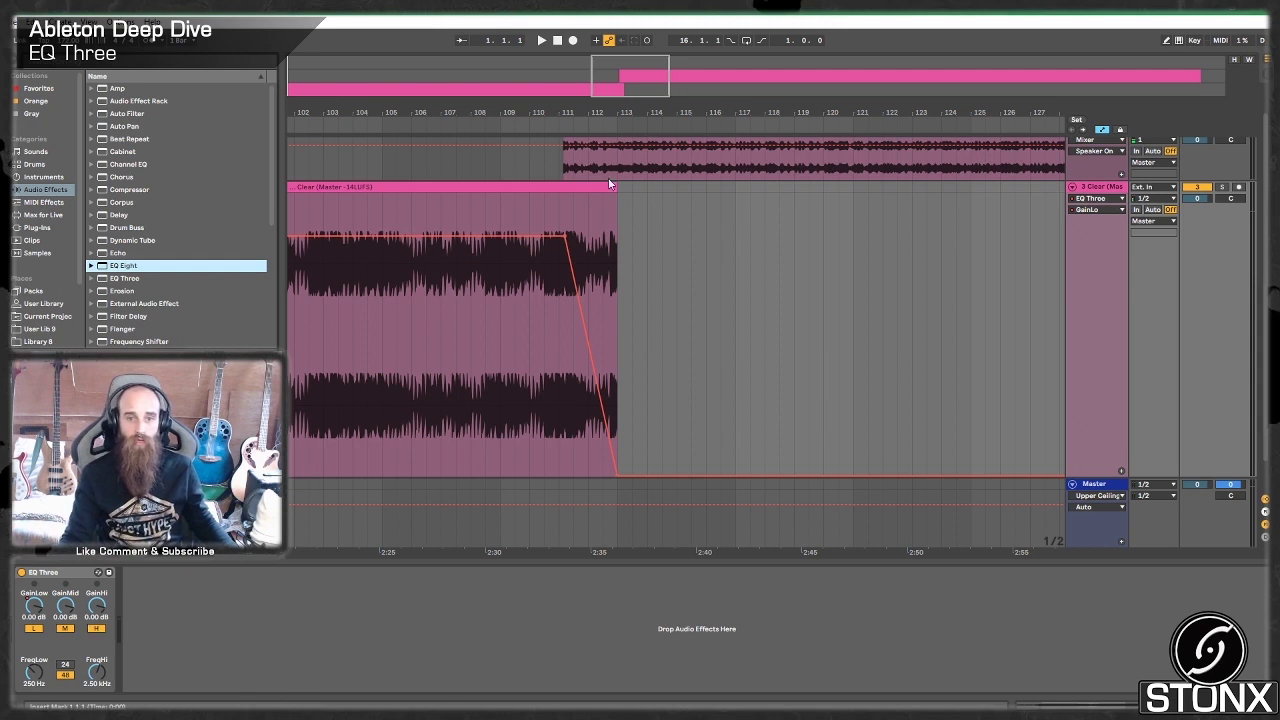
Step: Play the transition with the GainLow fade on Clear, starting just before bar 111
left_click(561, 174)
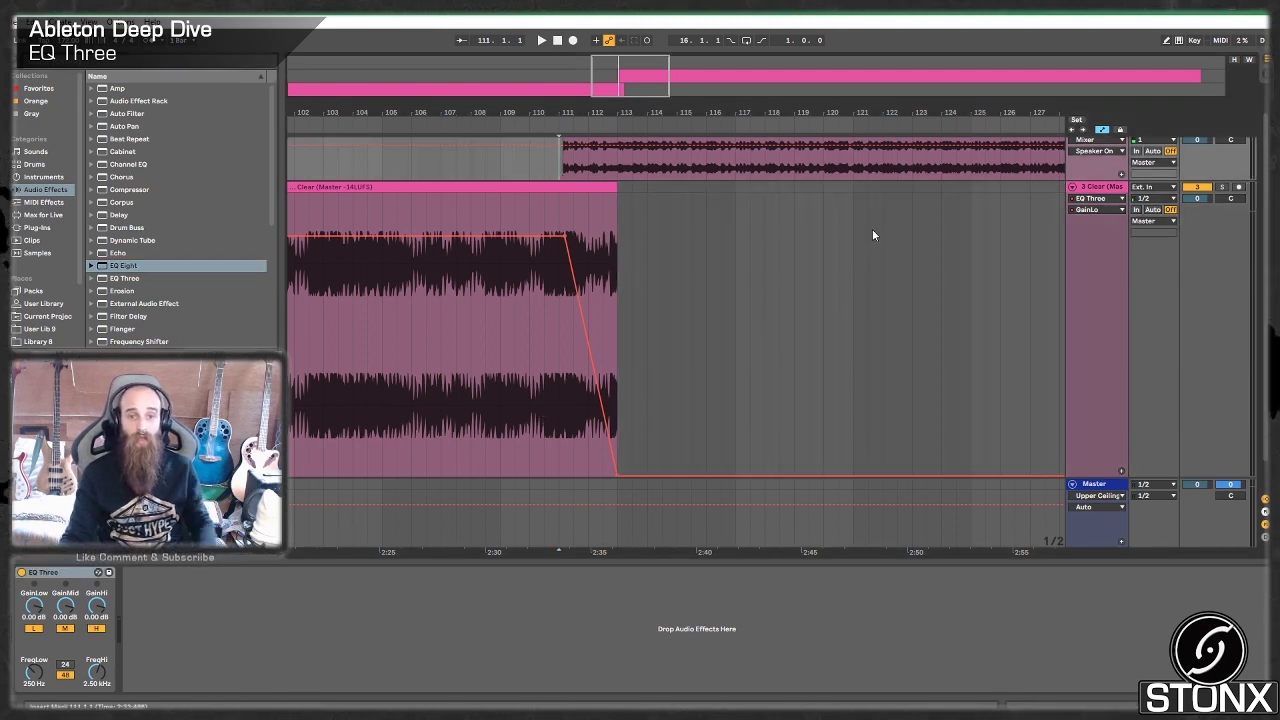
left_click(543, 171)
key("space")
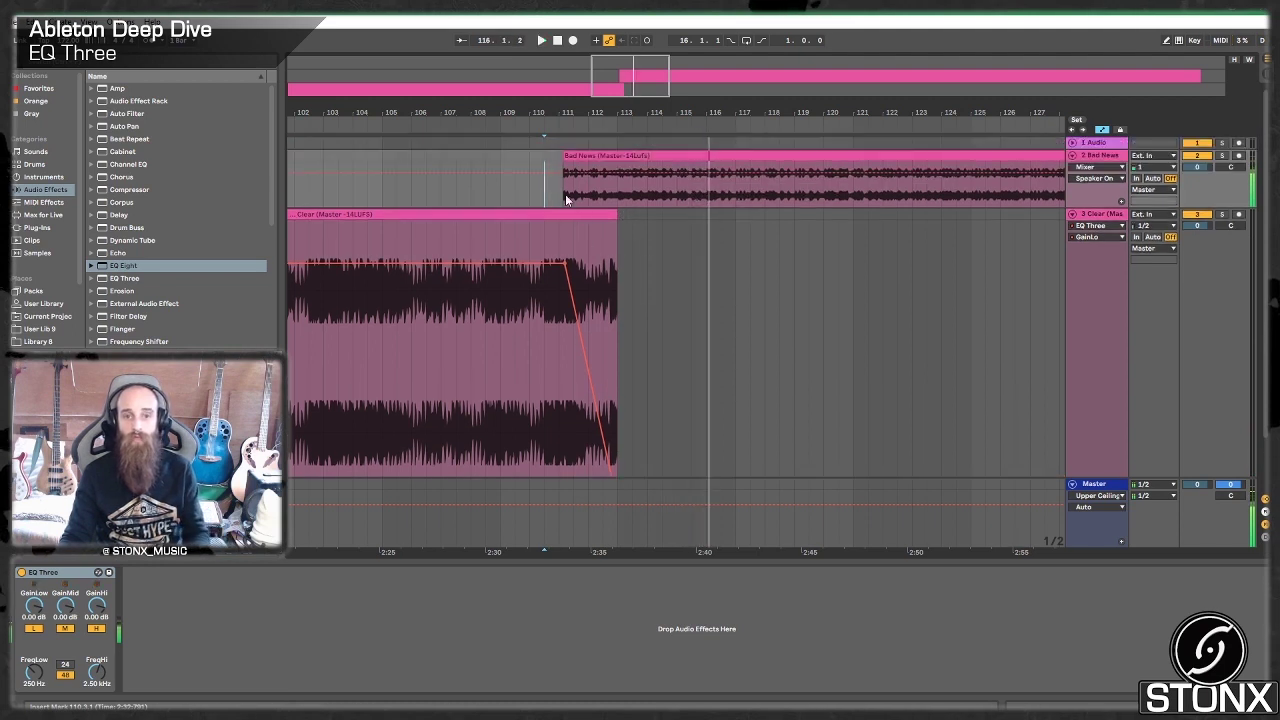
Step: Try extending the Bad News clip's start back to bar 108 with an EQ Three GainHi rise from -inf dB
left_click(1112, 157)
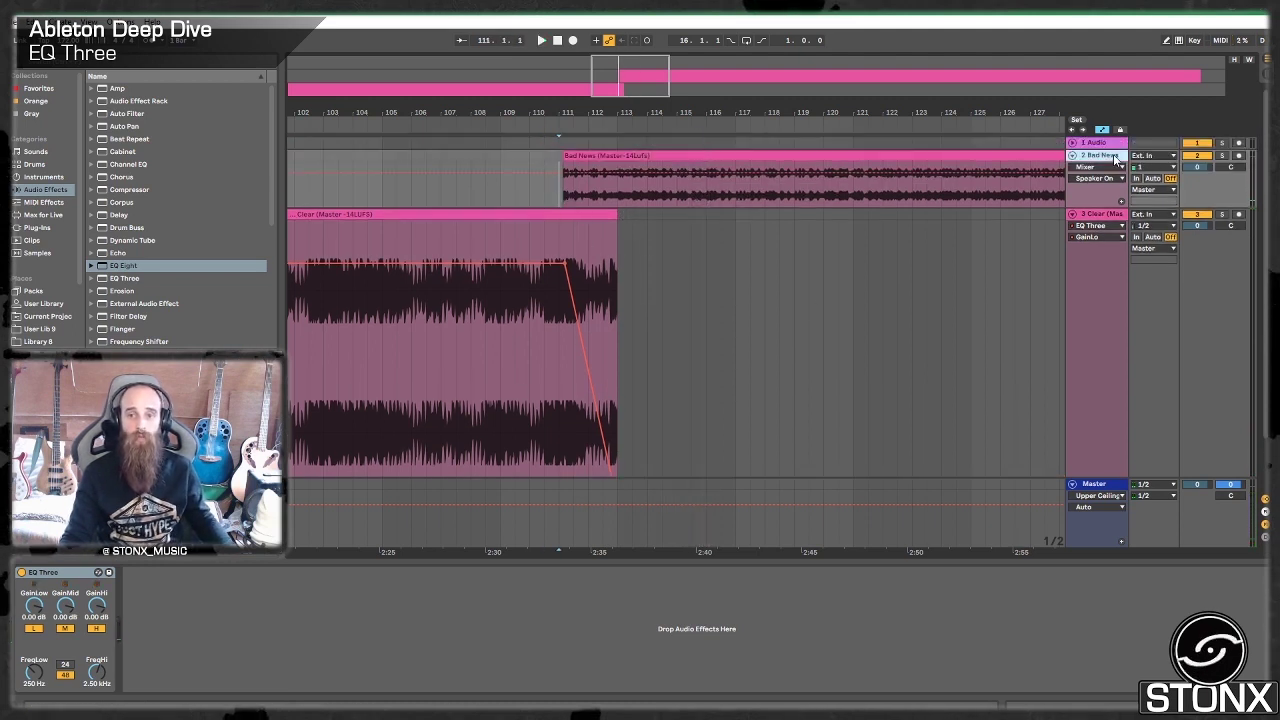
right_click(96, 607)
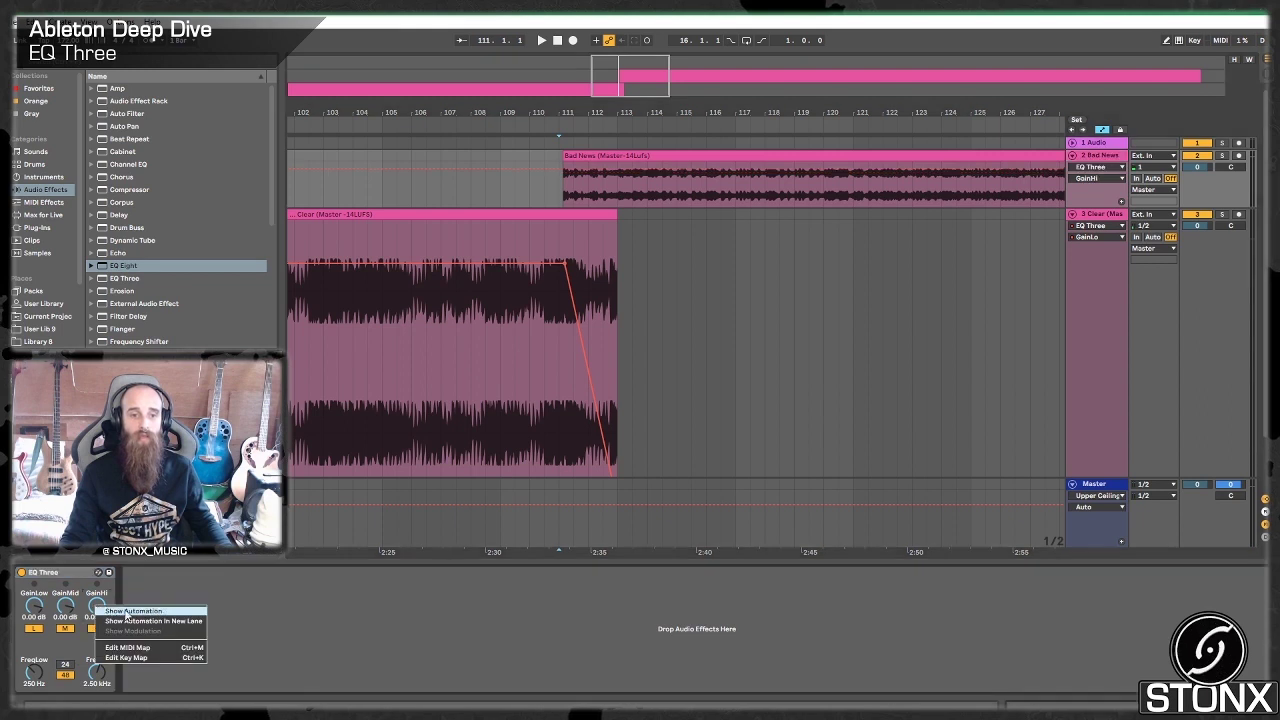
left_click(130, 612)
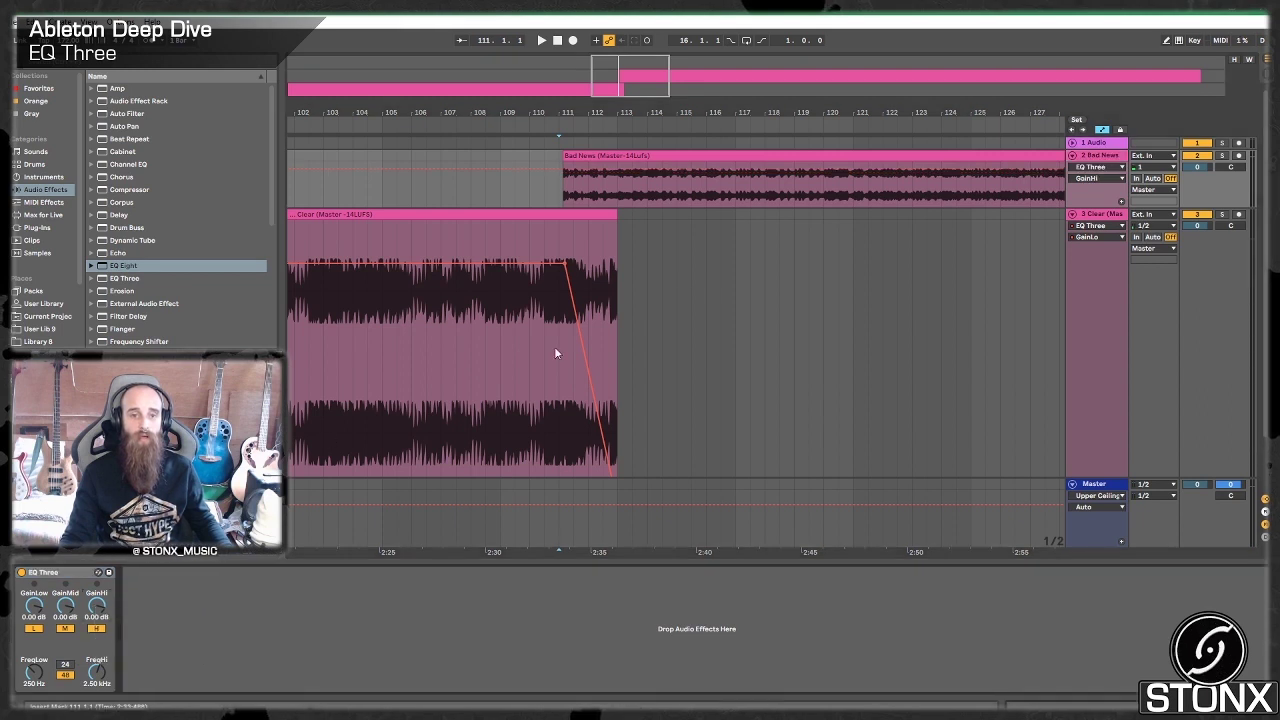
left_click(563, 169)
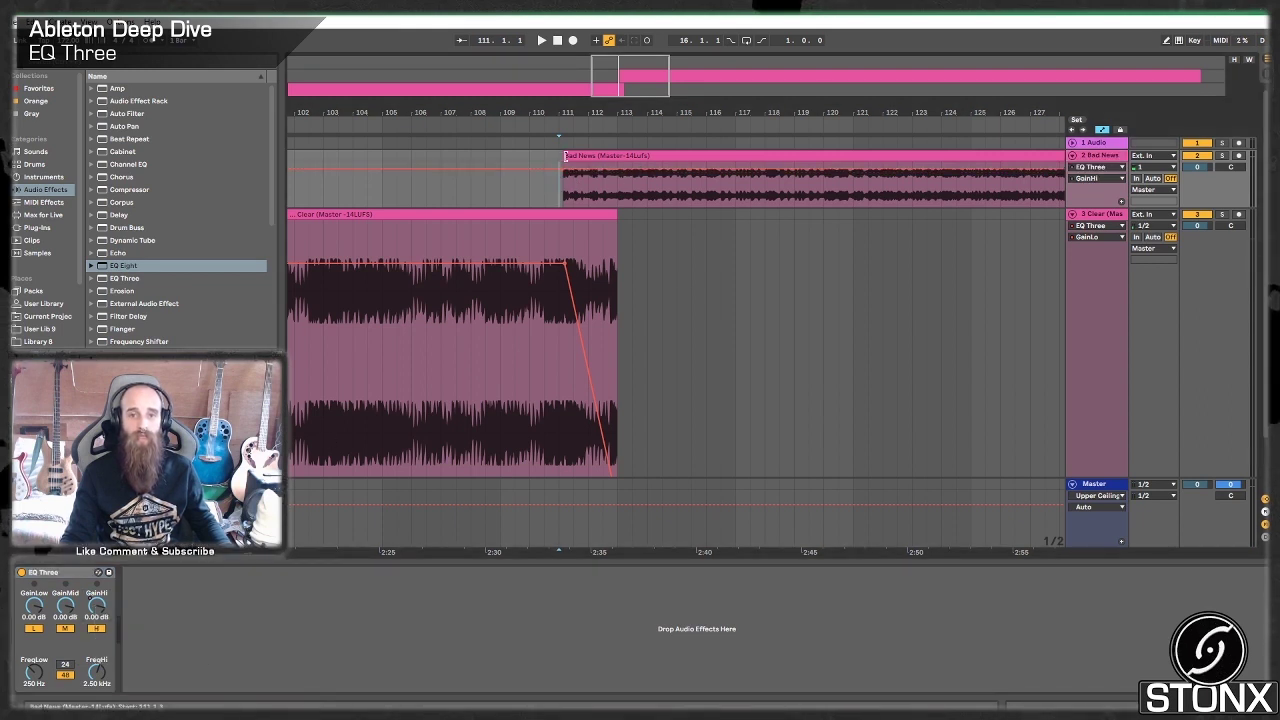
left_click_drag(565, 157, 471, 198)
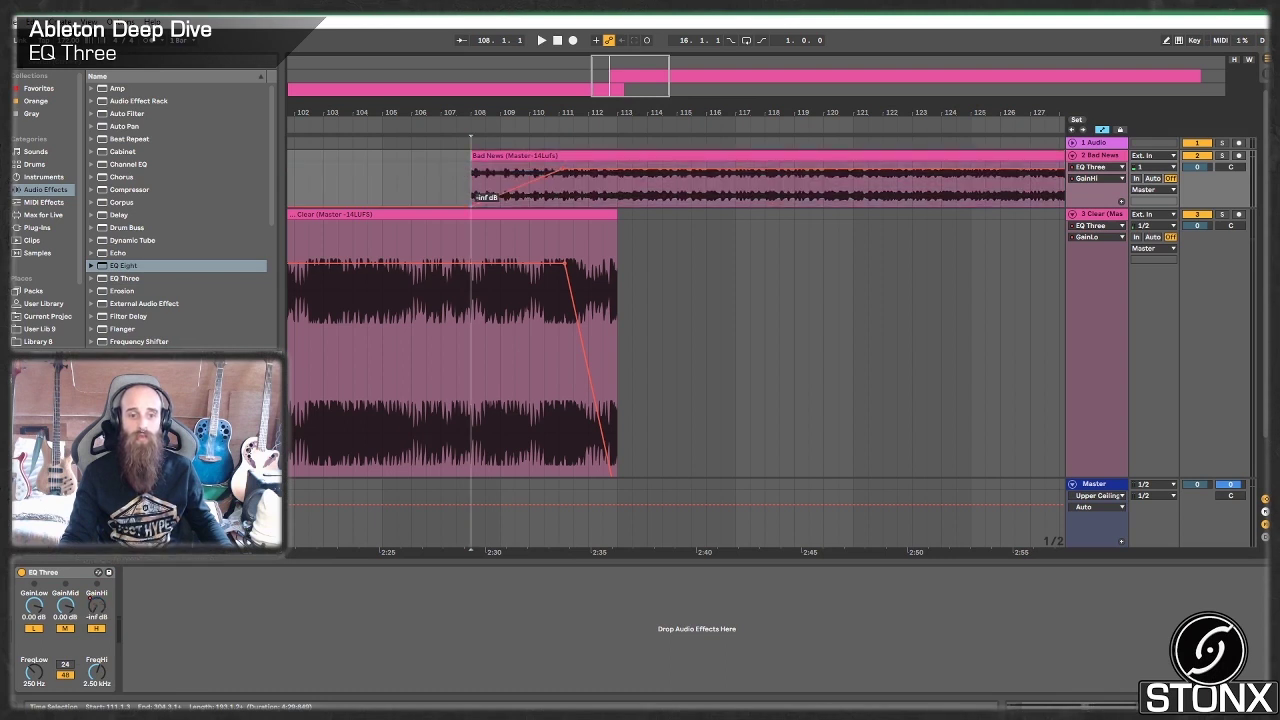
key("ctrl+z")
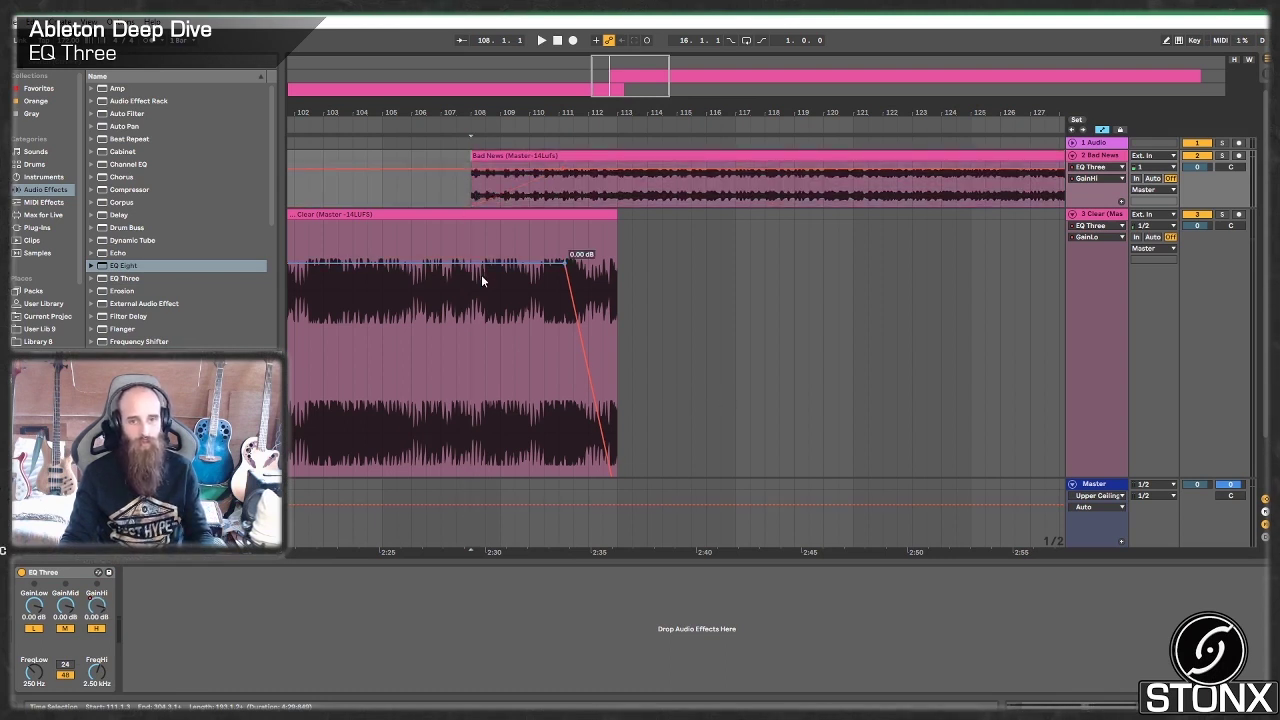
left_click(59, 608)
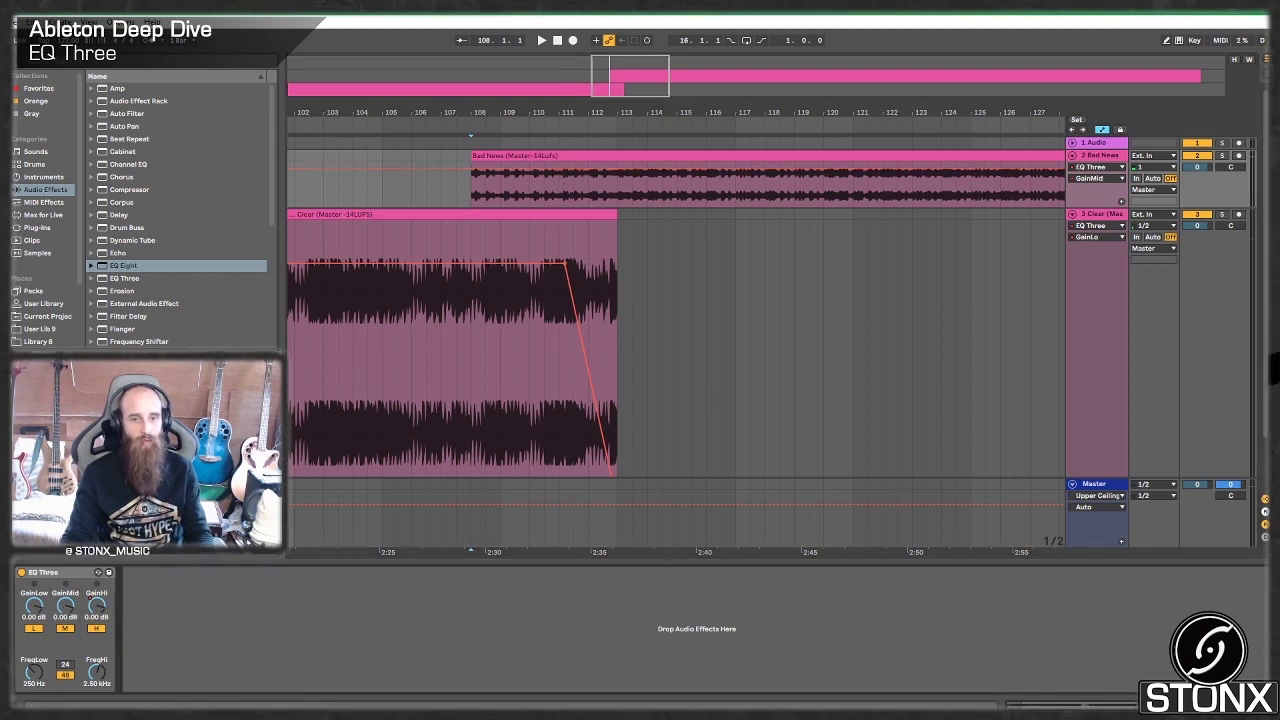
key("ctrl+z")
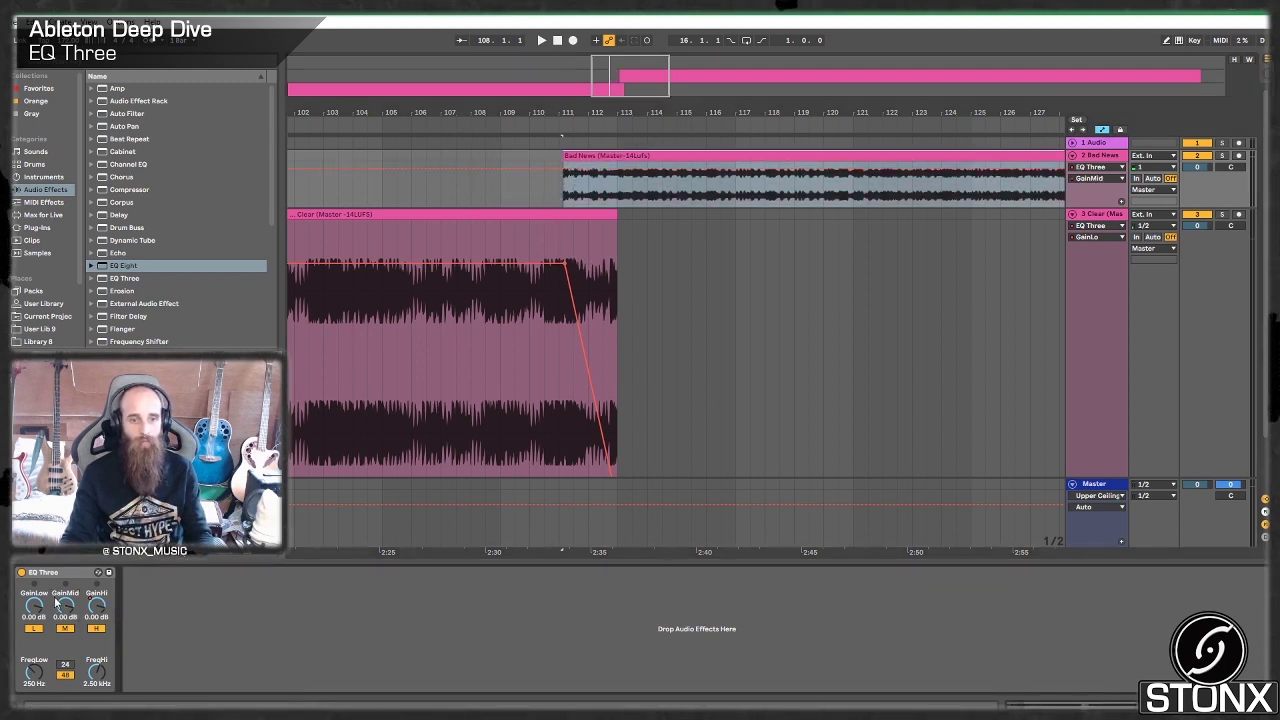
Step: Extend the Bad News clip's start back to bar 107 and automate its EQ Three GainLow from -inf dB up to 0 dB at bar 111
left_click(564, 176)
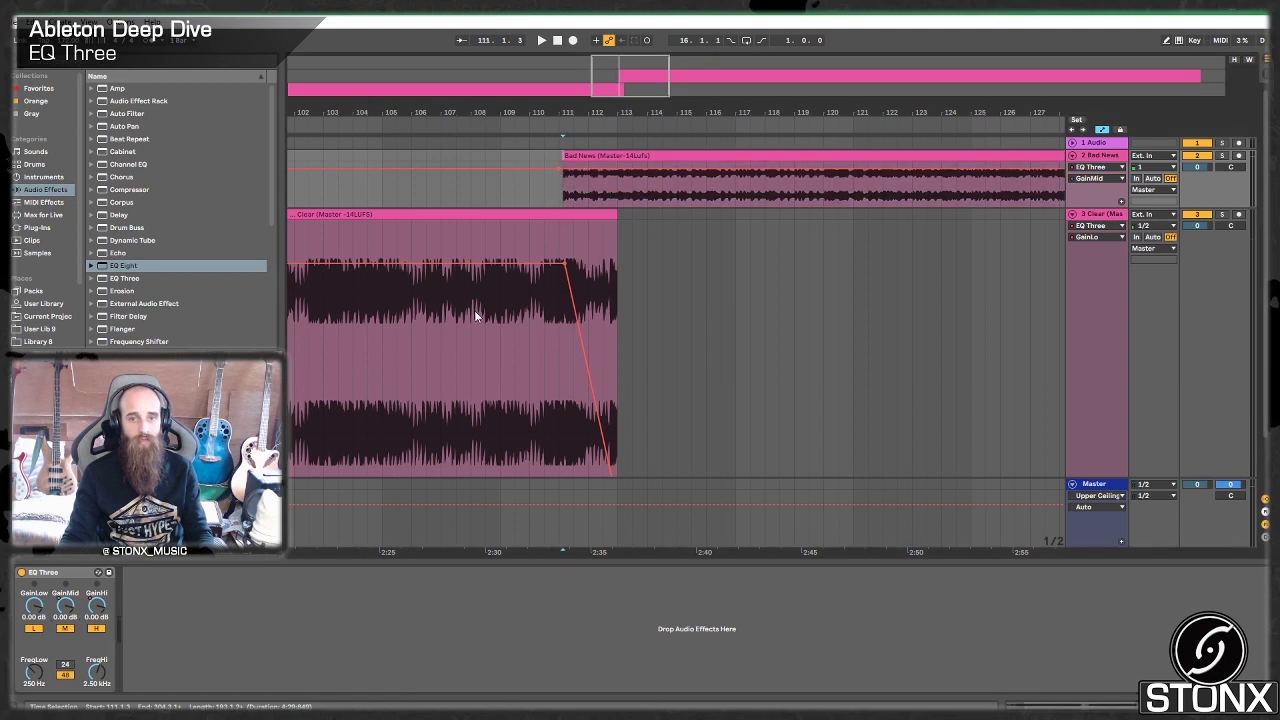
left_click(46, 606)
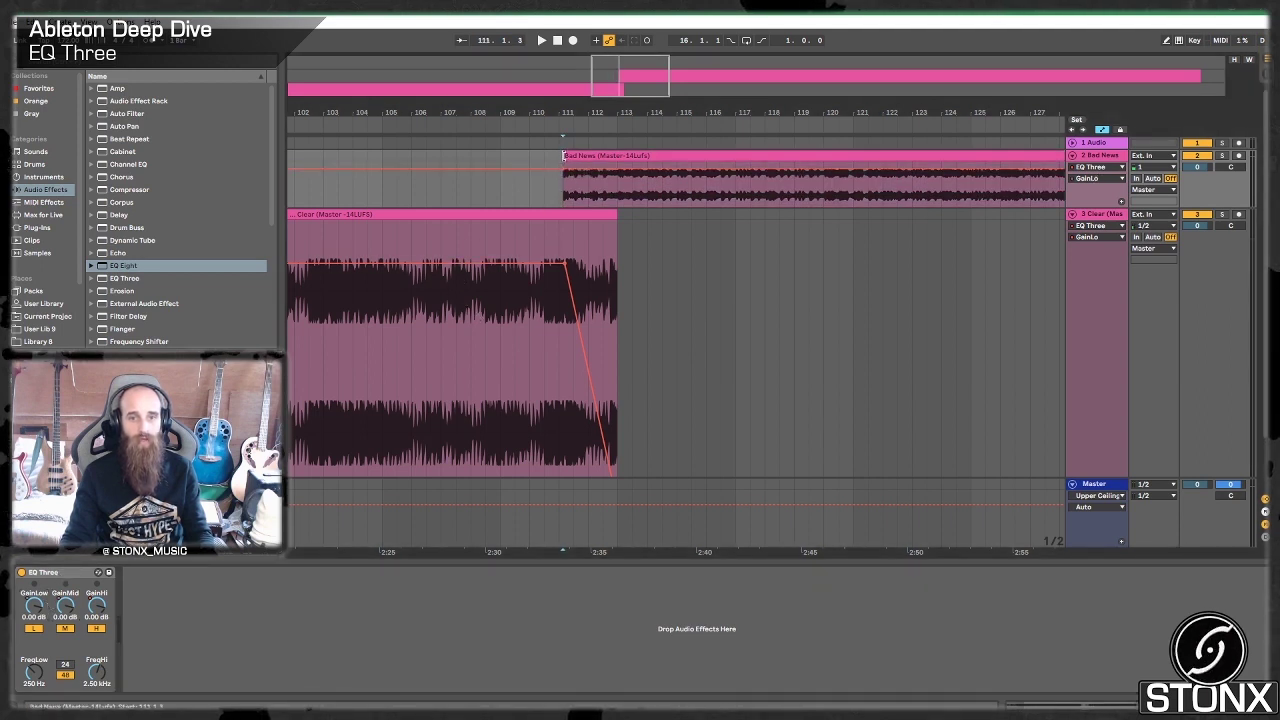
left_click_drag(564, 156, 441, 157)
left_click_drag(537, 172, 545, 204)
Step: Automate GainMid on the Bad News track's EQ Three to rise from -inf dB to 0 dB just before bar 111
left_click(70, 604)
left_click(559, 169)
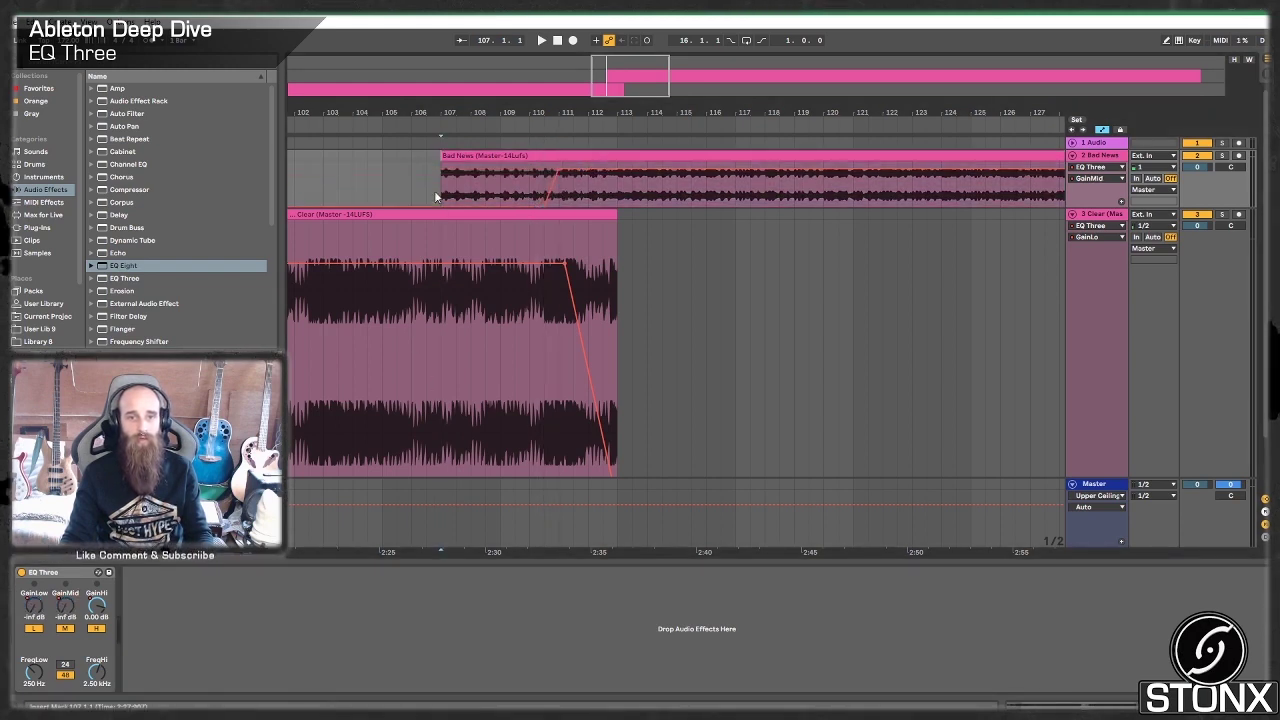
left_click(476, 148)
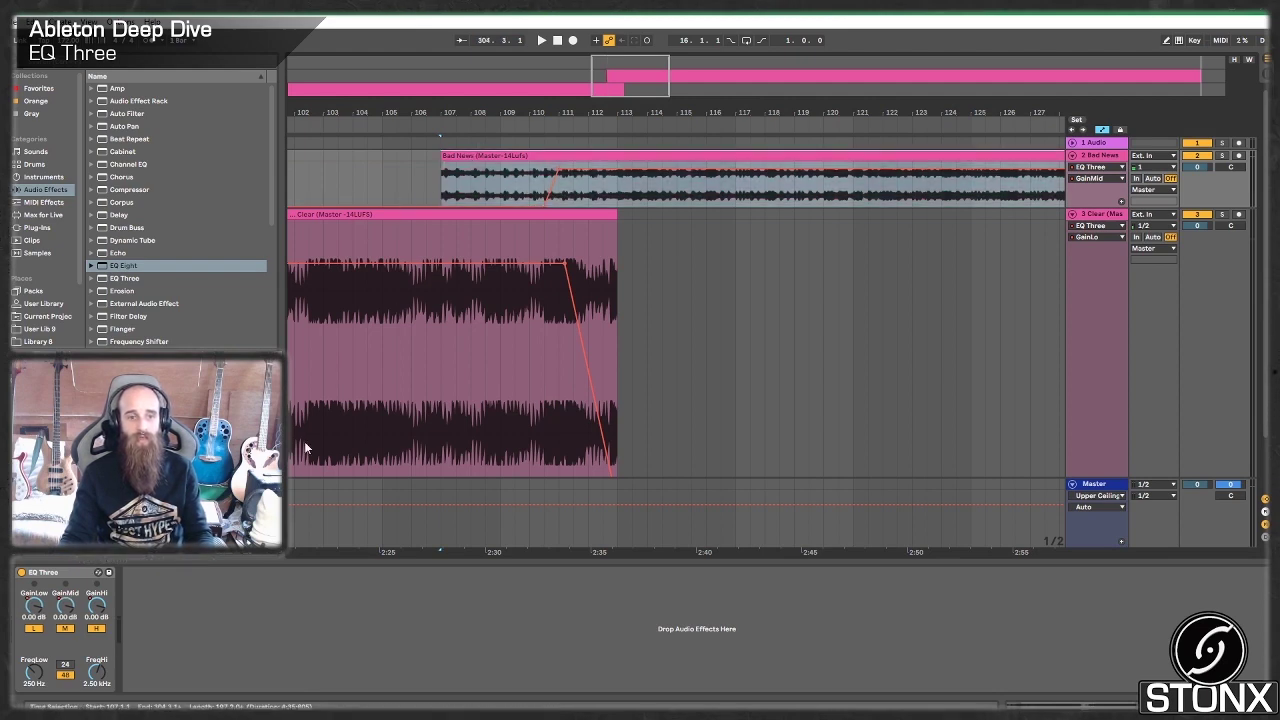
Step: Automate GainHi on the Bad News track's EQ Three from -inf dB at about bar 109 to 0 dB at bar 111, and play from bar 107
left_click(102, 601)
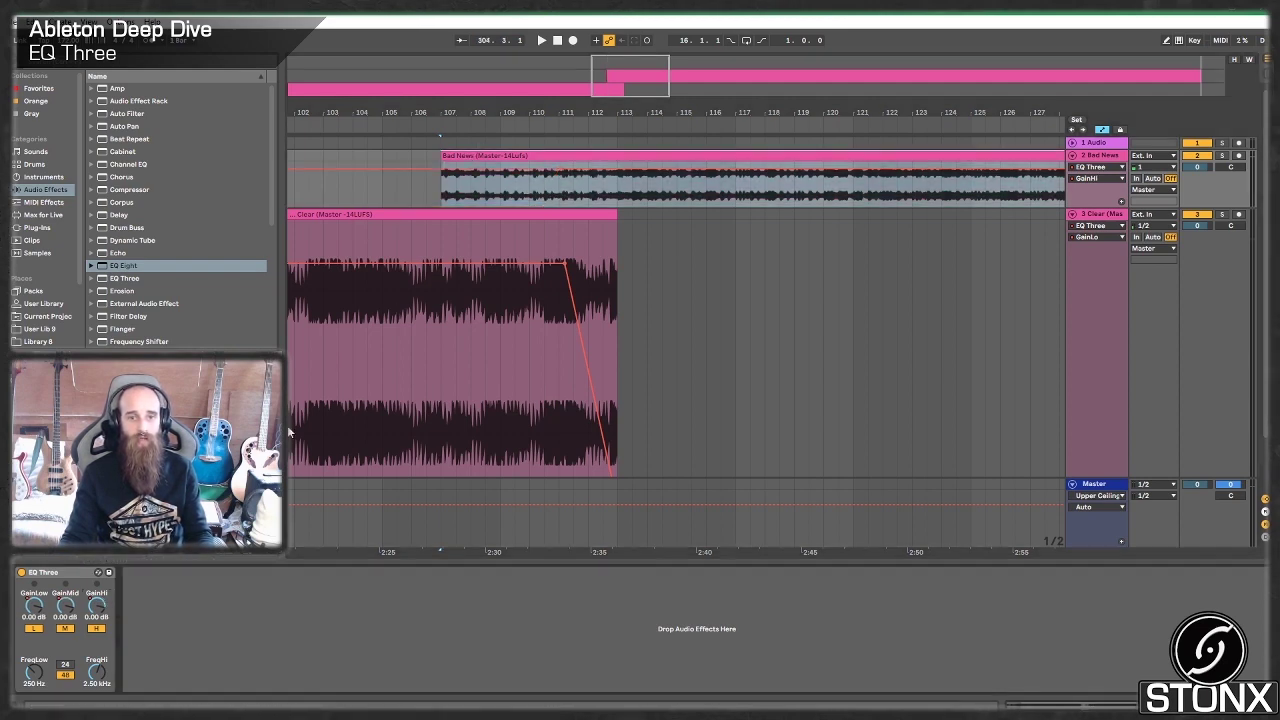
left_click(495, 173)
left_click_drag(485, 204, 501, 204)
left_click(443, 198)
key("space")
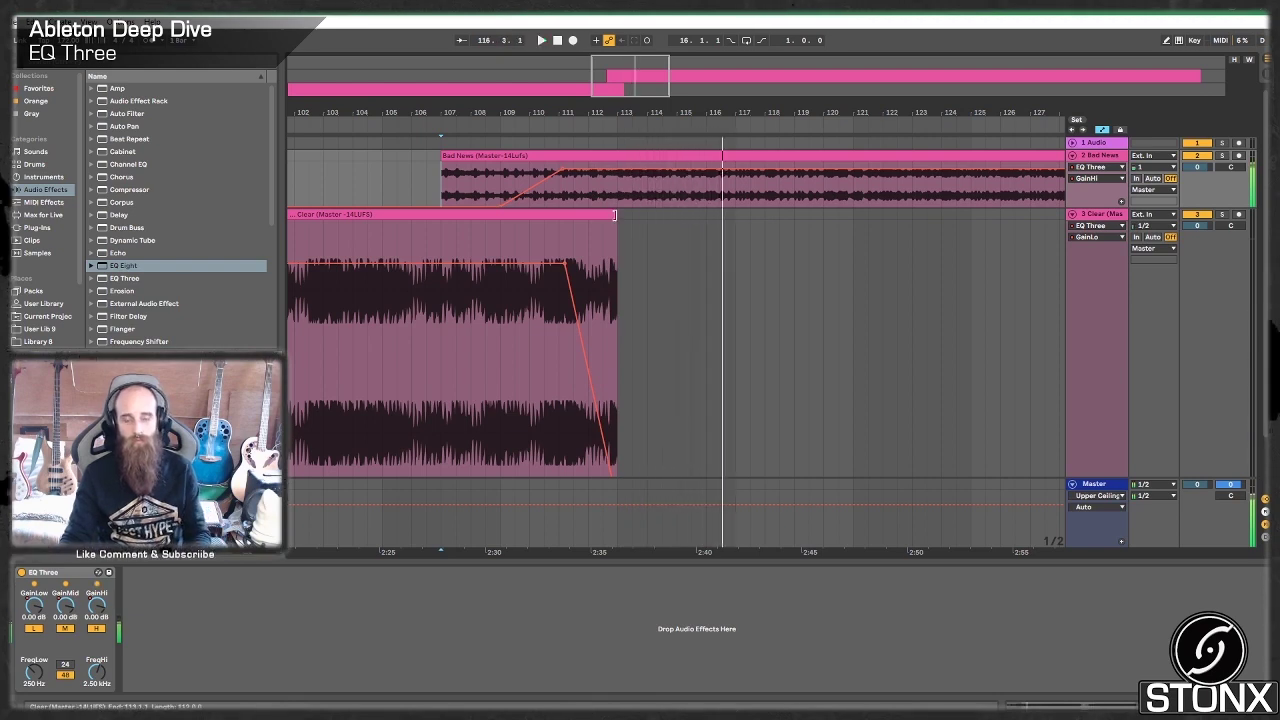
Step: Extend the Clear clip's end to bar 121 and automate its EQ Three GainMid from 0 dB at bar 112 to -inf dB at bar 113
key("space")
left_click_drag(614, 214, 857, 281)
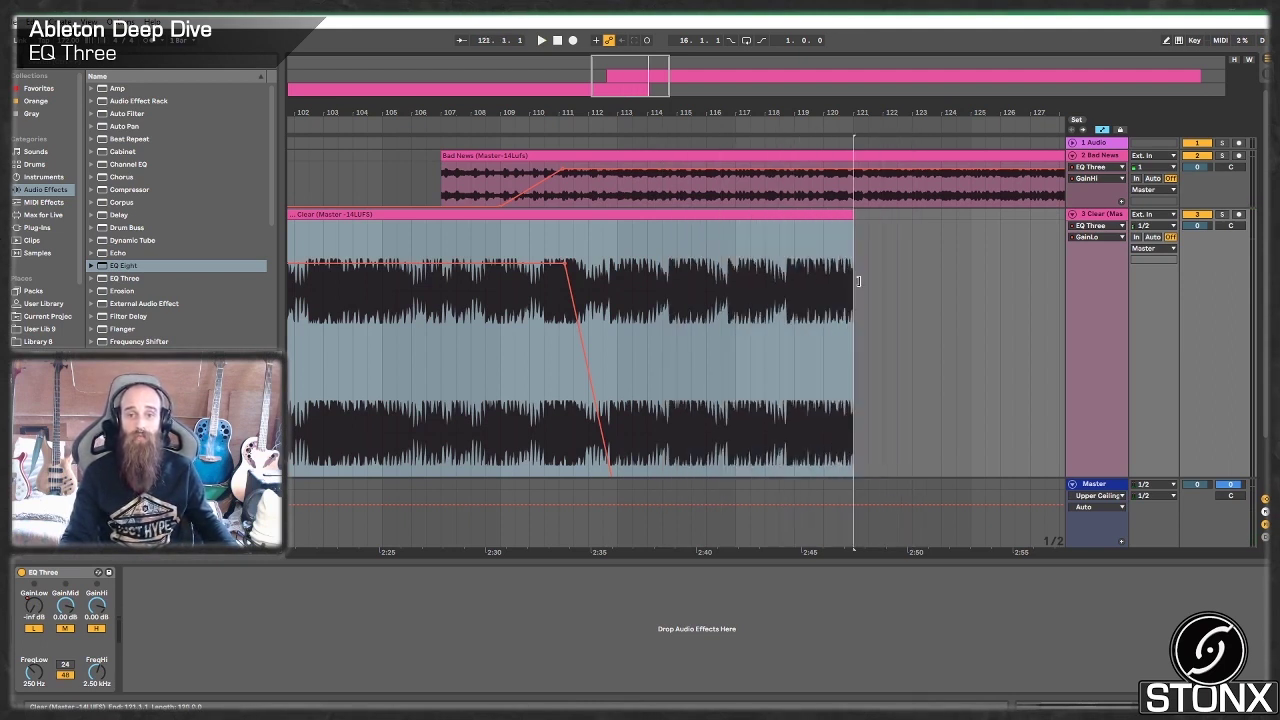
left_click(1096, 224)
left_click(1095, 218)
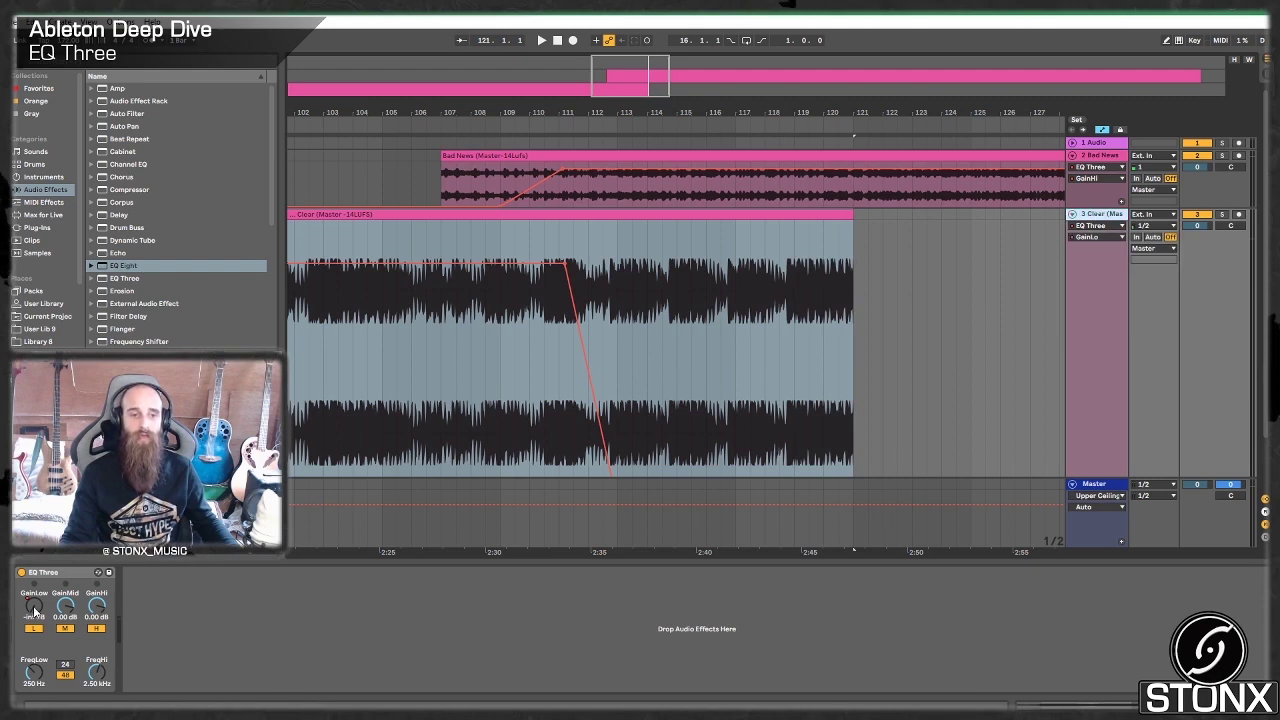
right_click(63, 610)
left_click(83, 616)
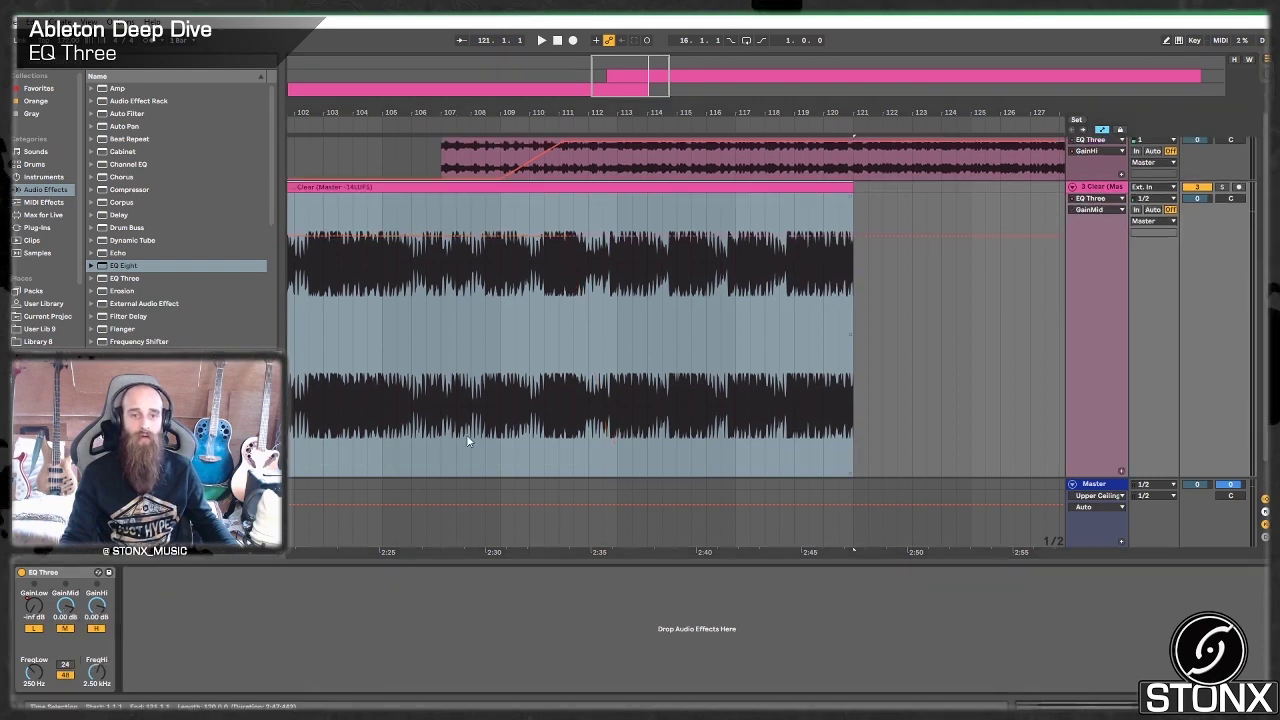
left_click(591, 236)
left_click_drag(617, 236, 618, 468)
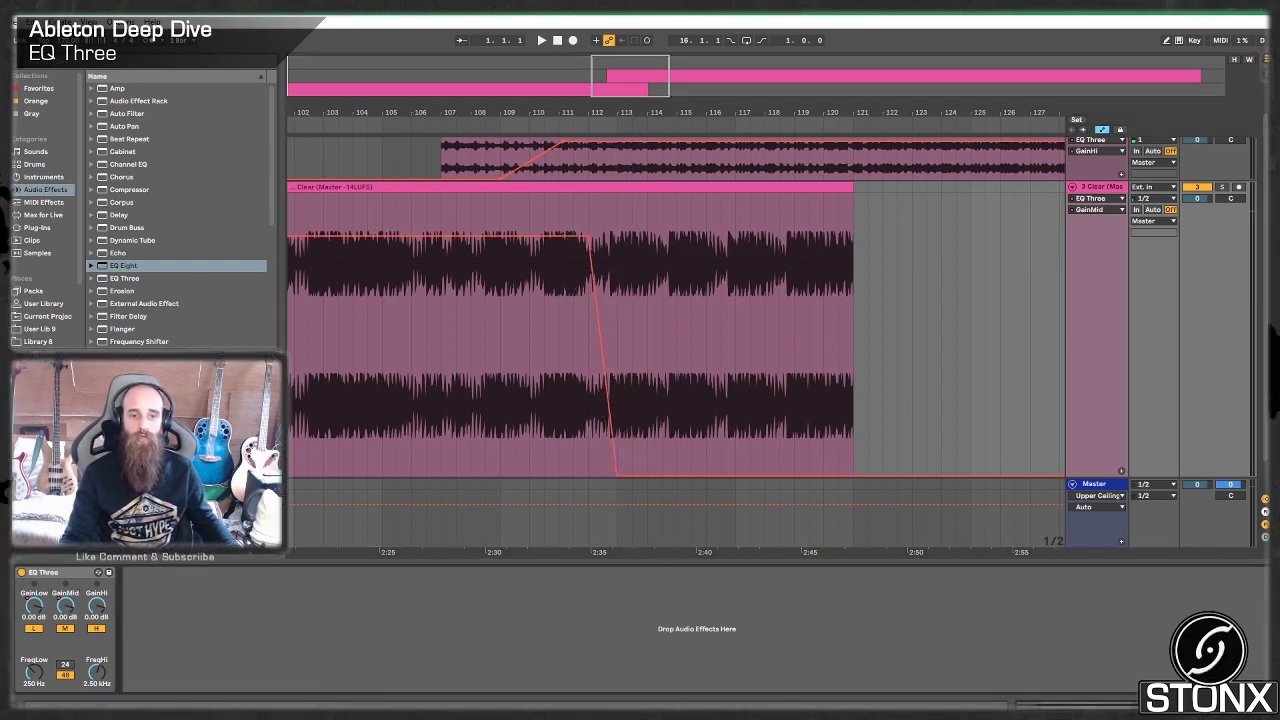
Step: Play the transition from bar 111 through the end of the Clear clip
left_click(558, 306)
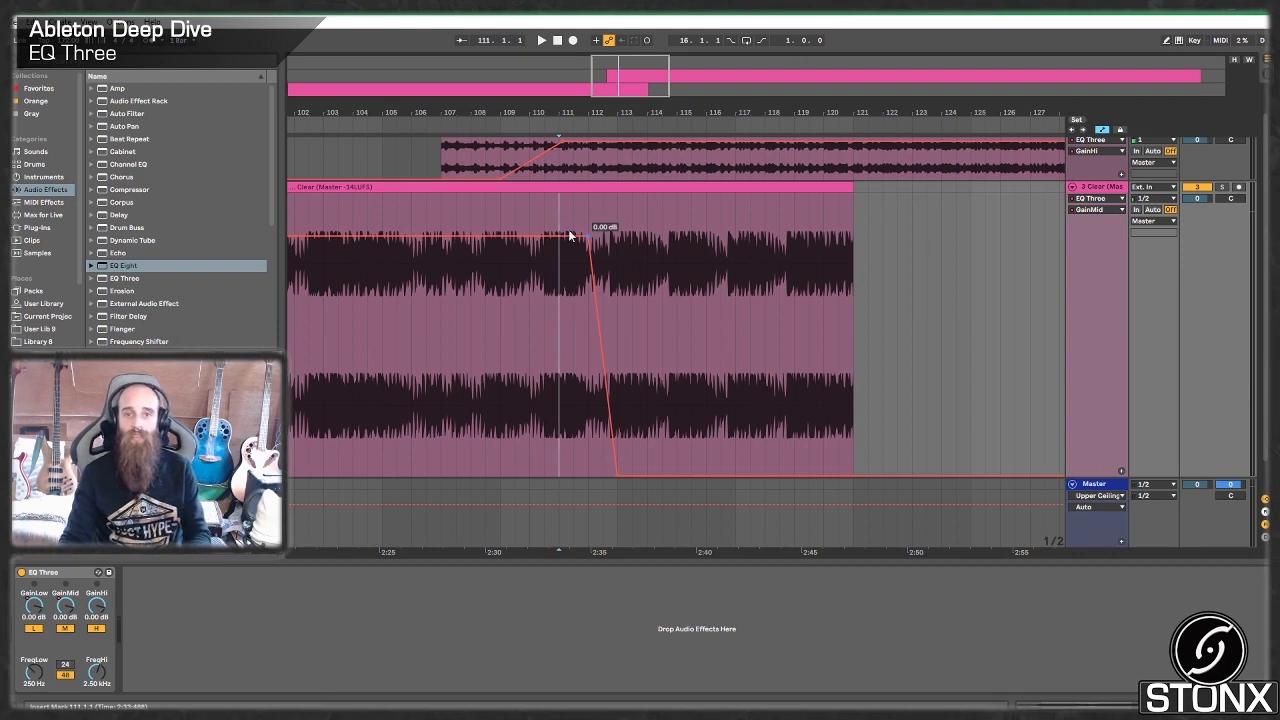
key("space")
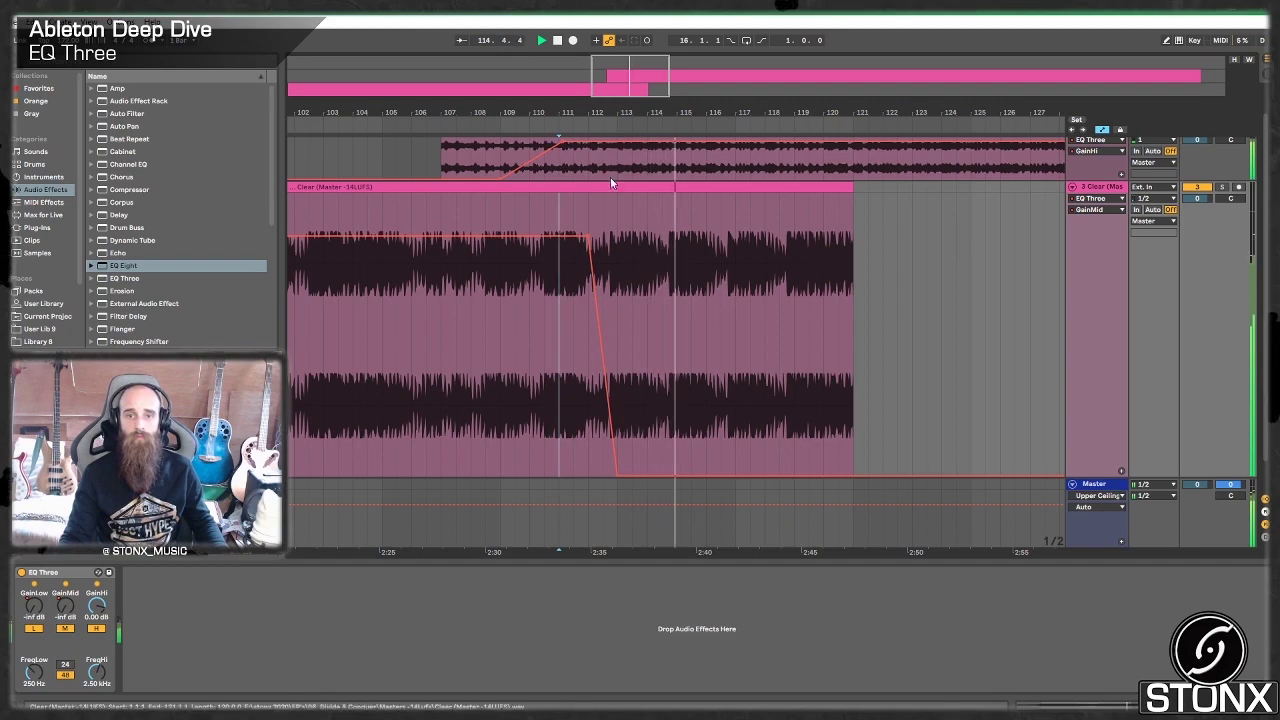
left_click_drag(614, 110, 531, 170)
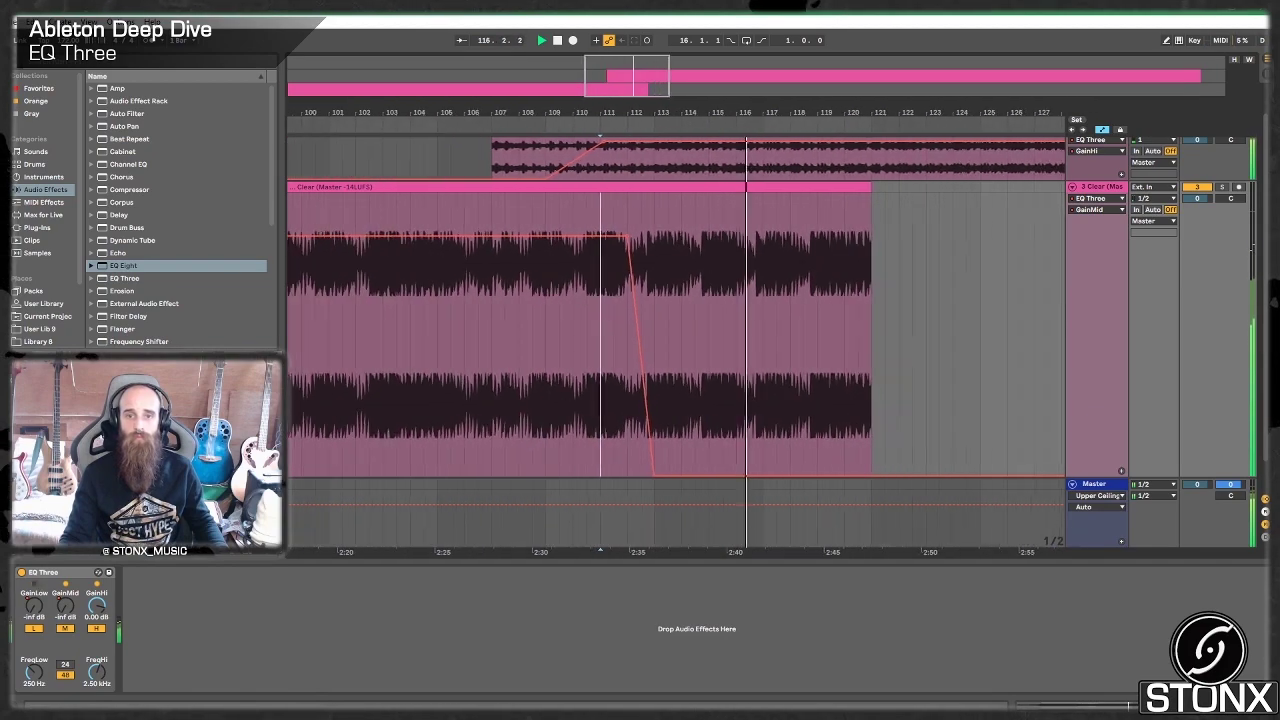
key("minus")
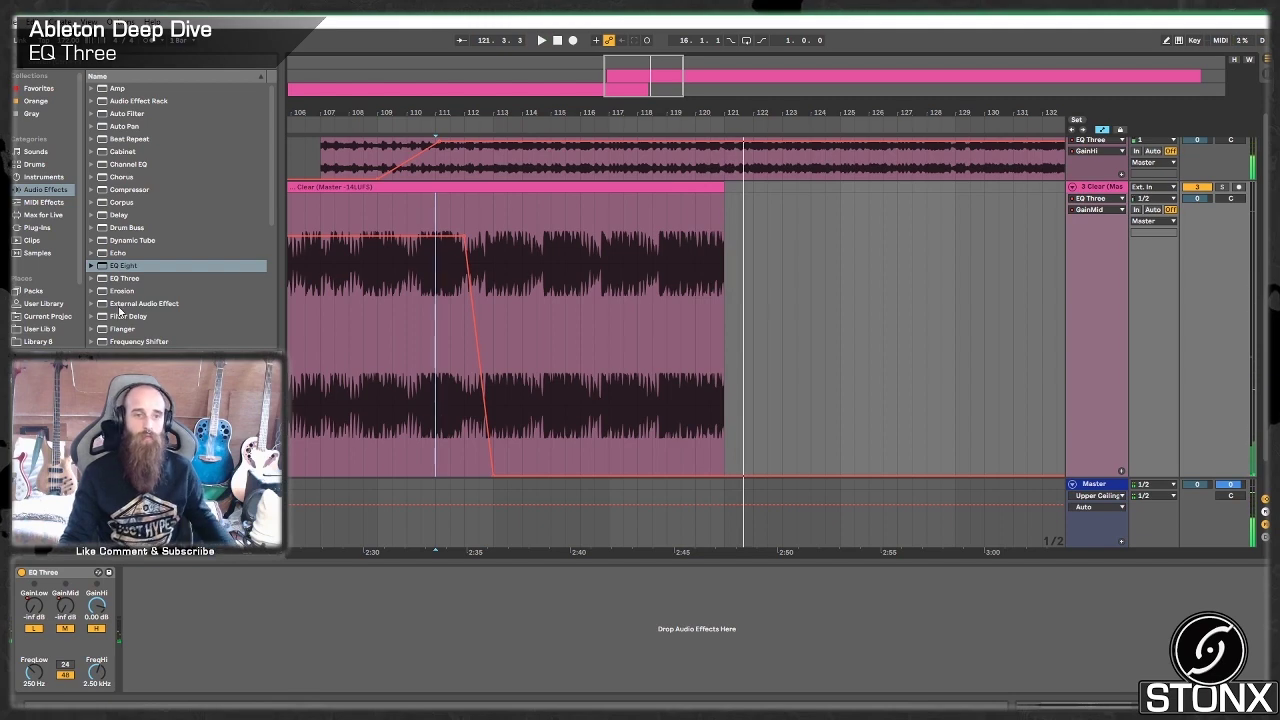
Step: Add a Utility device after EQ Three on the Clear track and show its Gain automation
scroll(178, 318, "down", 5)
left_click_drag(125, 318, 229, 637)
right_click(196, 628)
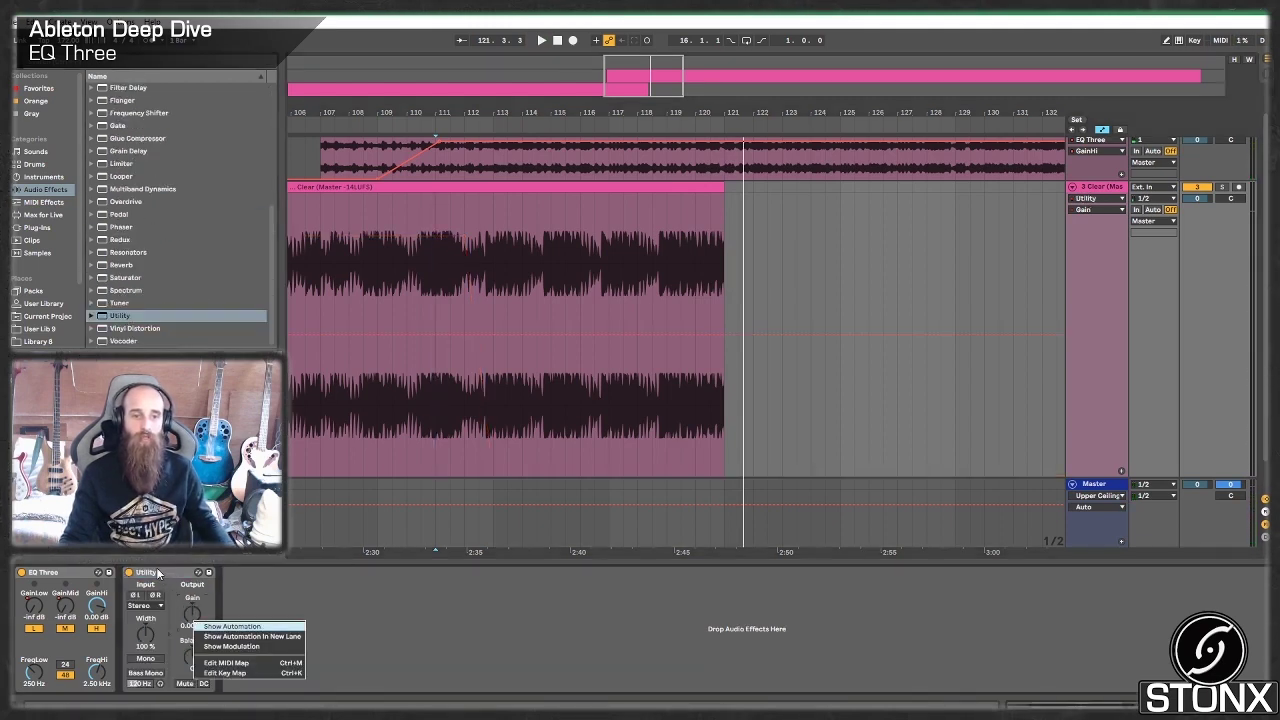
left_click(148, 585)
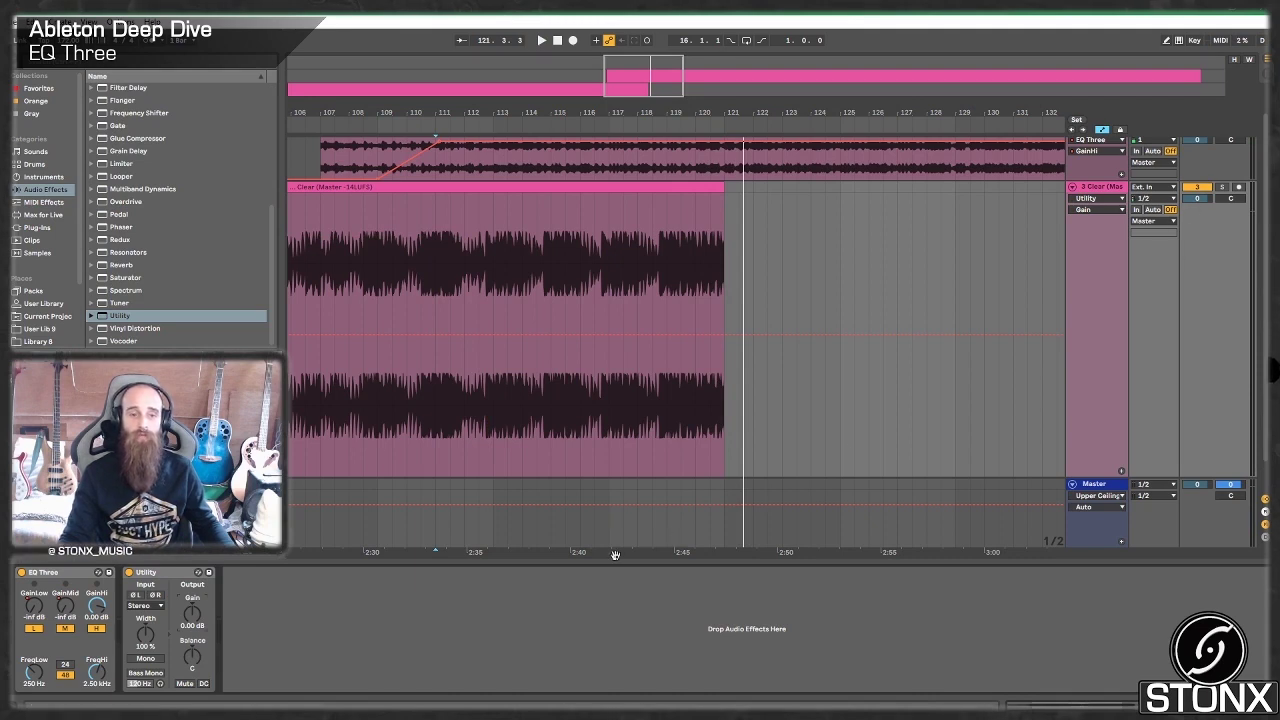
right_click(199, 616)
left_click(229, 628)
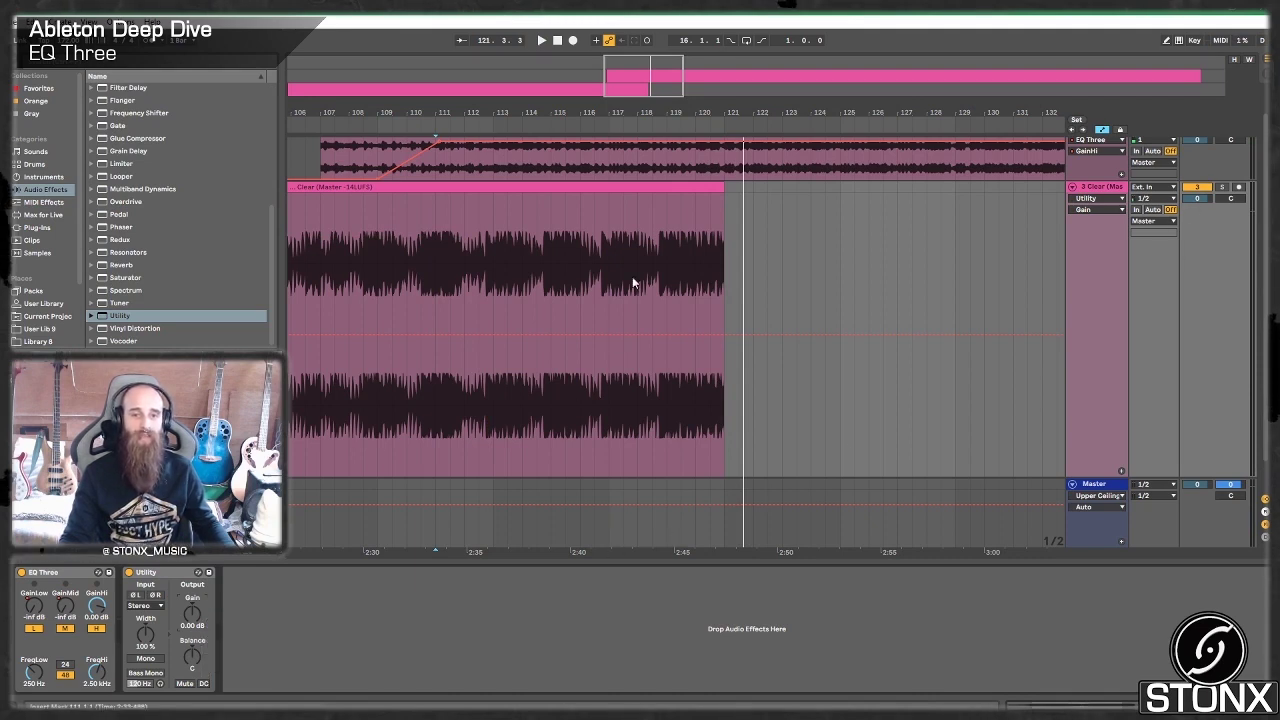
Step: Automate the Clear track's Utility Gain from 0 dB just before bar 111 to -inf dB at about bar 112.5, and play from bar 107
left_click(422, 334)
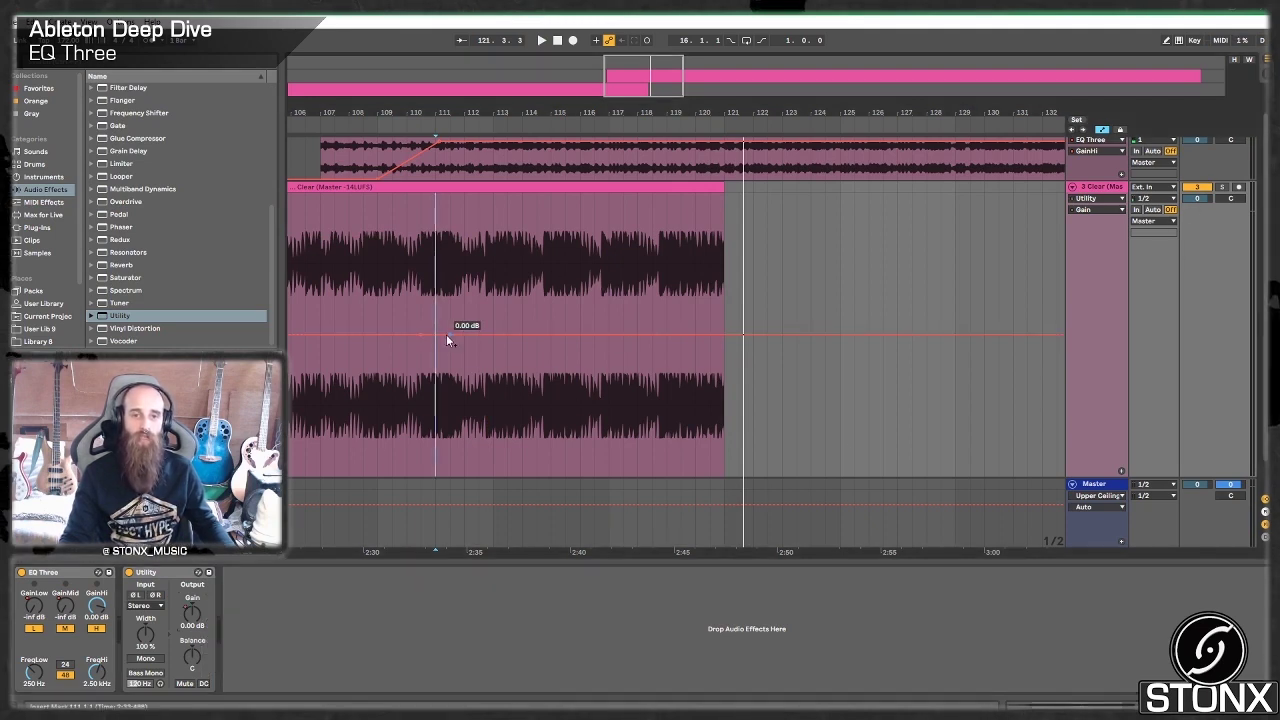
left_click_drag(448, 335, 478, 474)
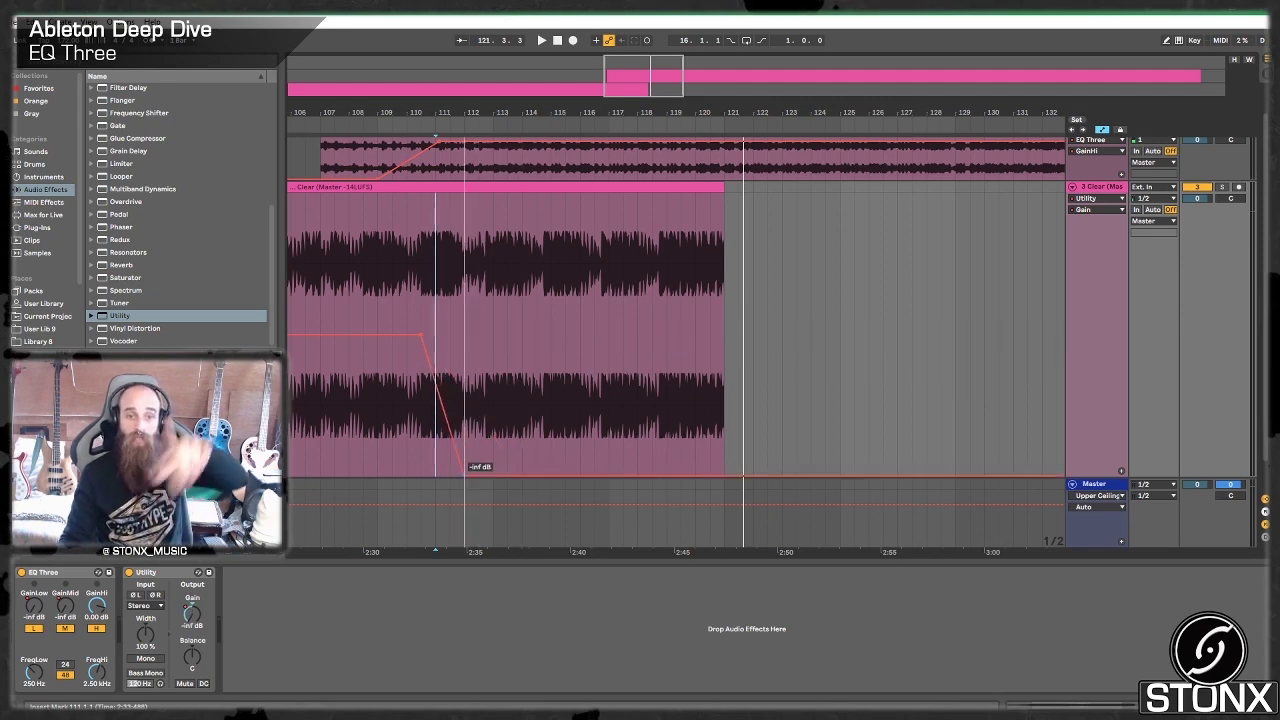
left_click(320, 155)
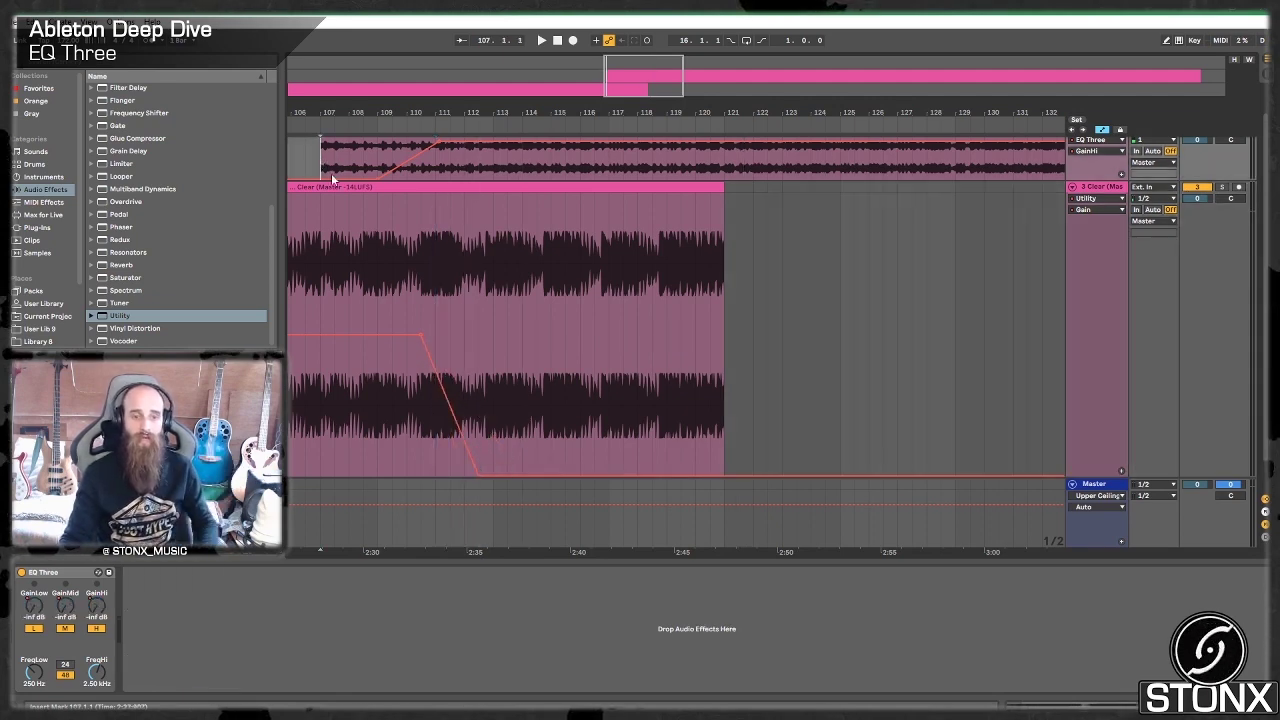
key("space")
left_click_drag(640, 63, 636, 60)
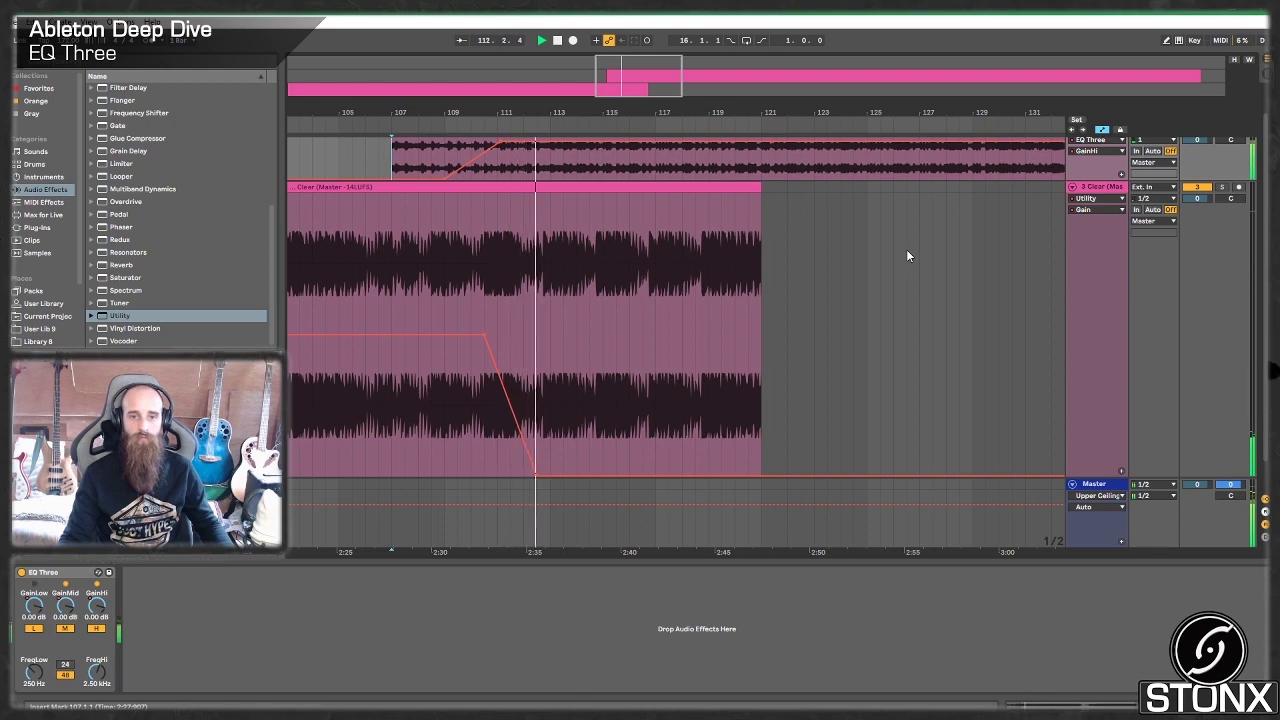
Step: Stretch the Clear track's Utility Gain fade from 0 dB at about bar 112.5 to -inf dB at about bar 120, and play from before bar 111
left_click_drag(537, 473, 735, 477)
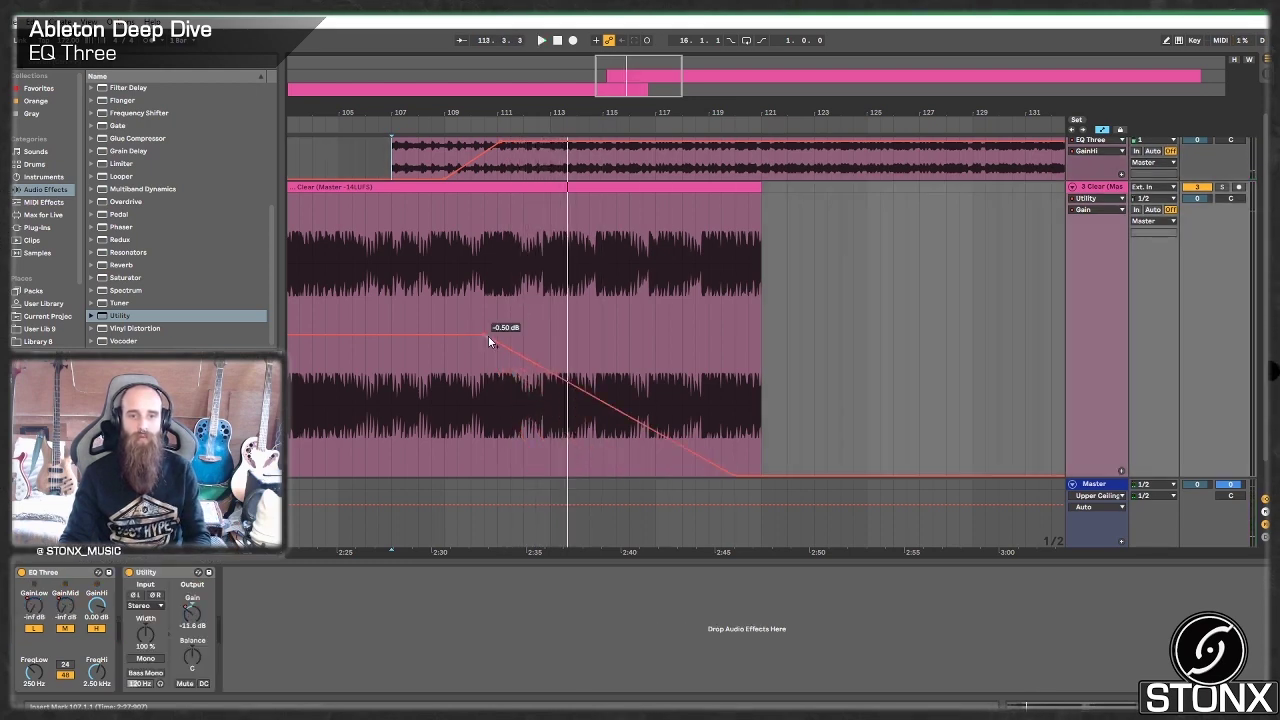
left_click_drag(479, 332, 537, 335)
left_click(482, 288)
key("space")
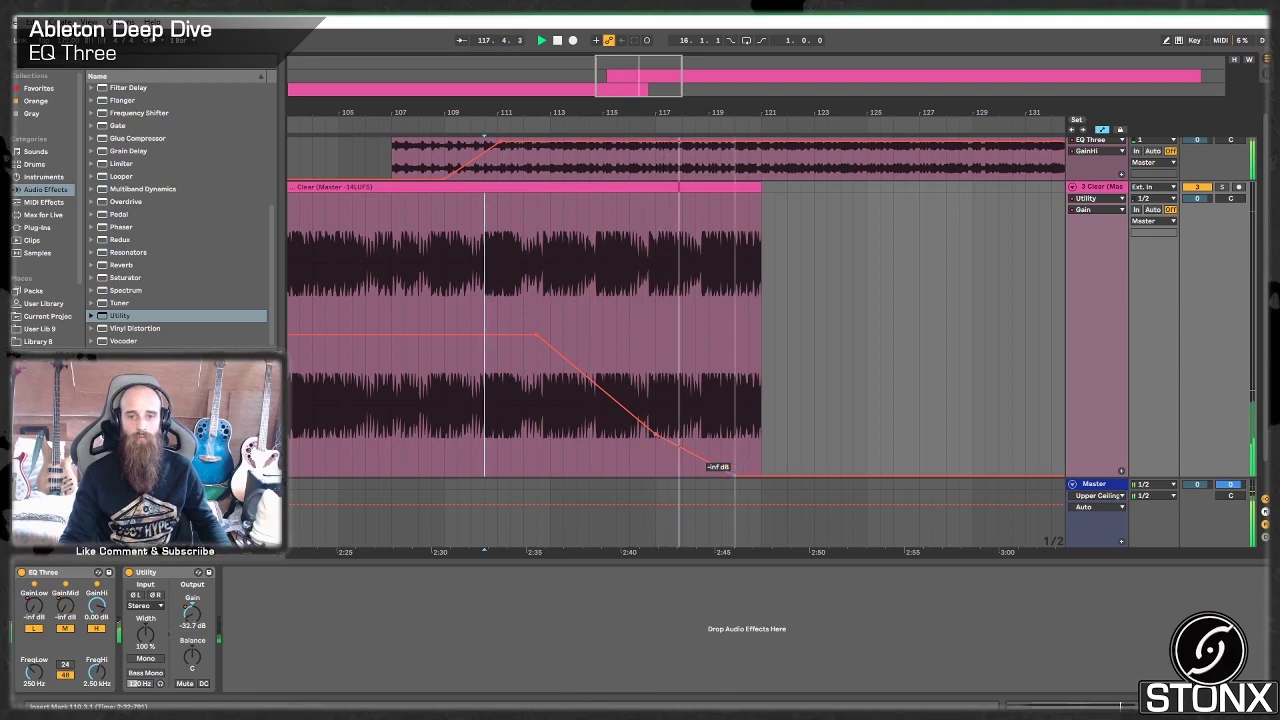
Step: Shorten the Bad News track's GainHi rise by starting it at about bar 110.5, and play from just before bar 107
left_click_drag(642, 77, 634, 128)
key("space")
left_click(673, 167)
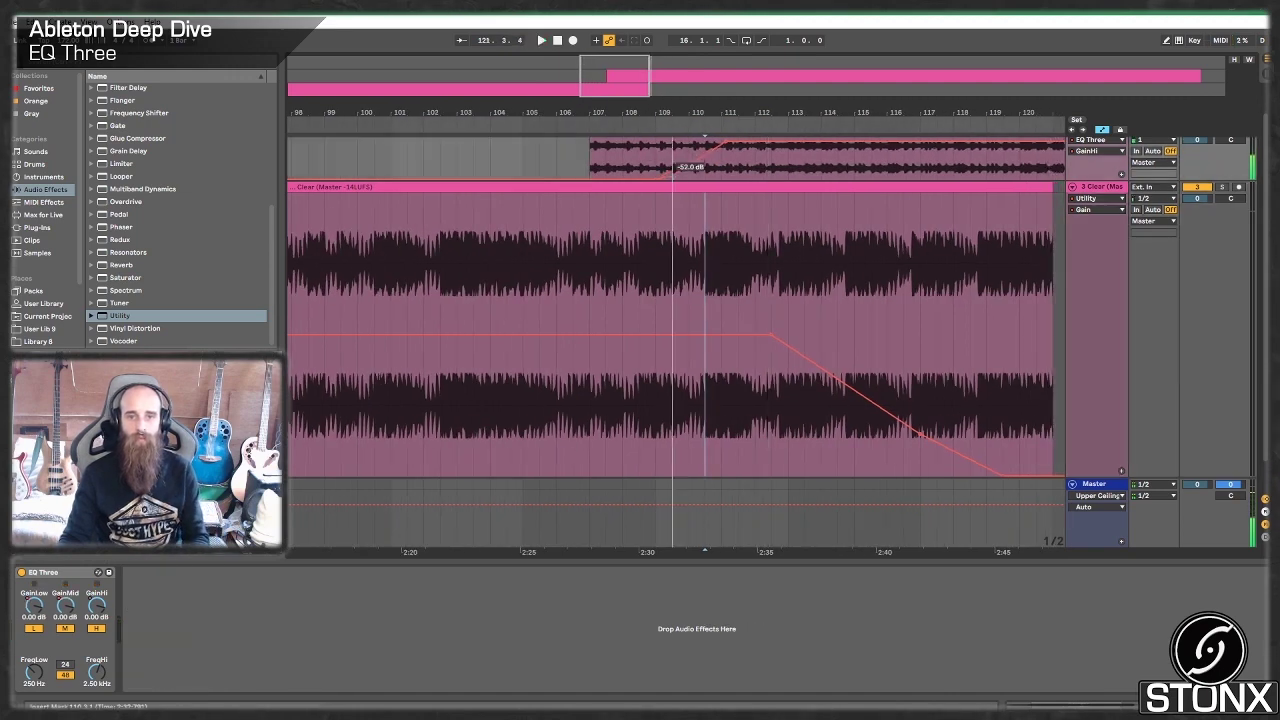
left_click(574, 168)
key("space")
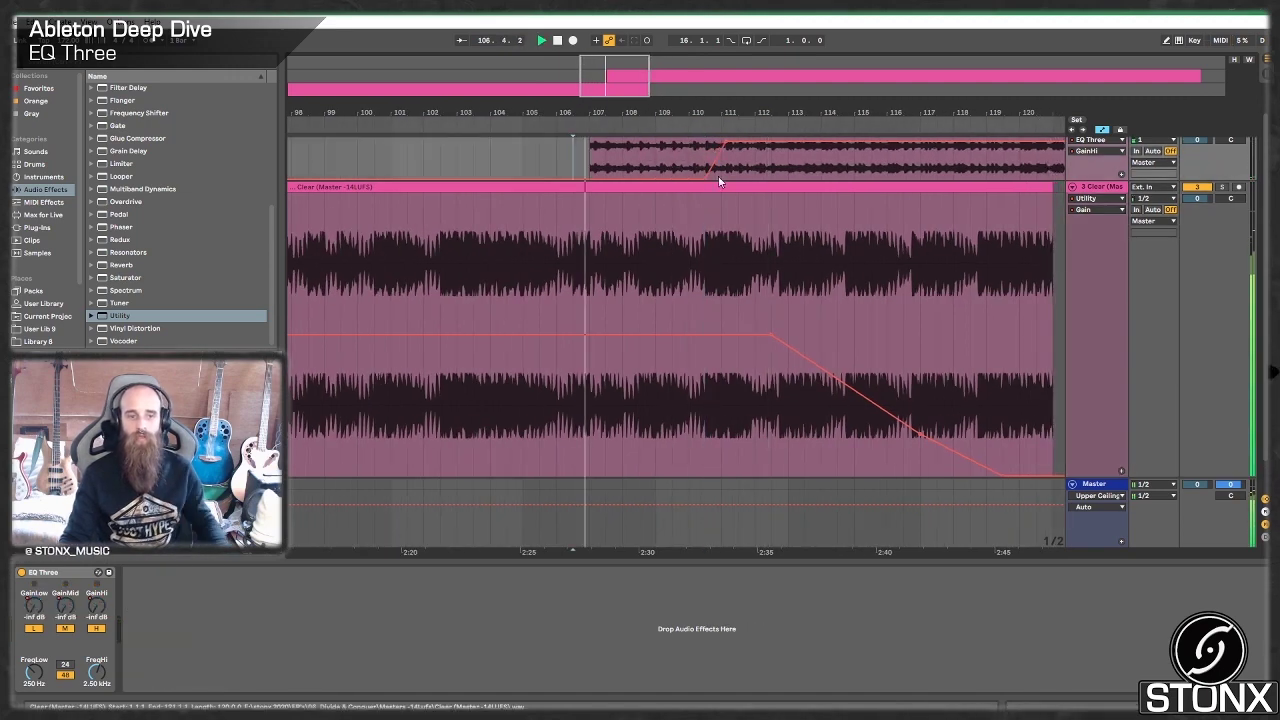
scroll(734, 267, "up", 1)
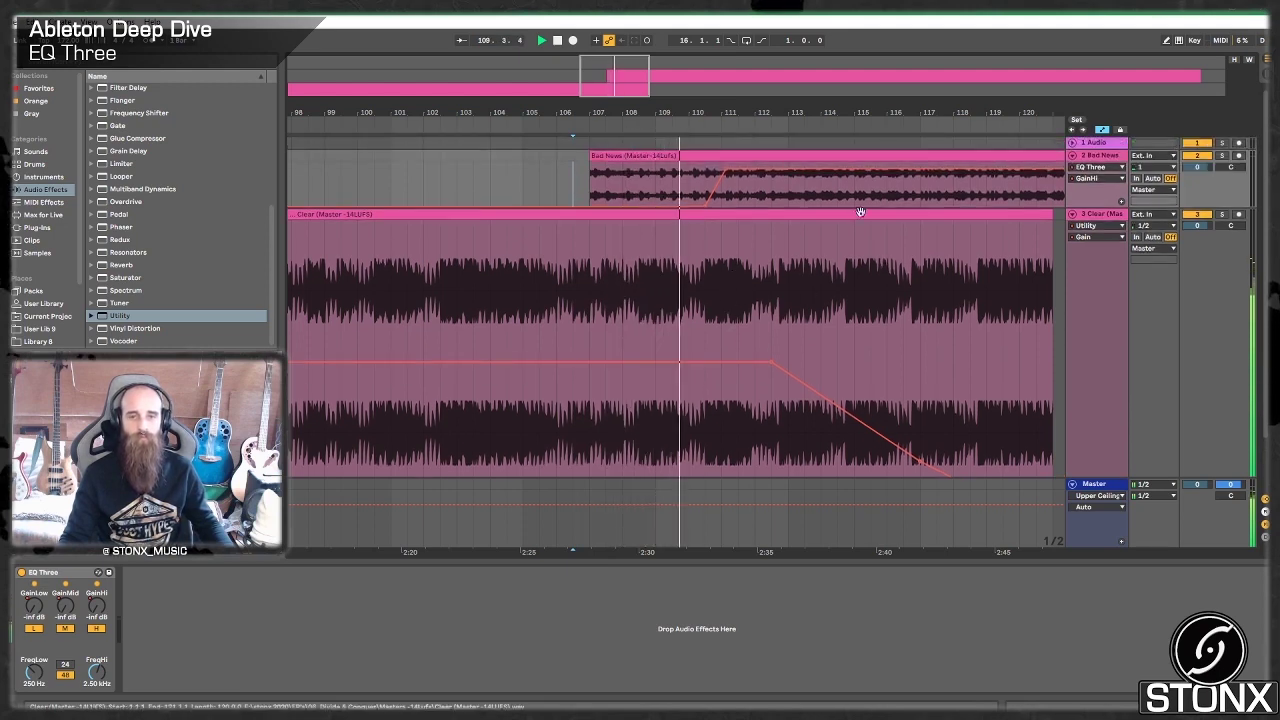
Step: Move the -inf dB start point of the Bad News GainHi rise to about bar 111 for a near-instant jump, and stop playback
left_click_drag(628, 90, 626, 79)
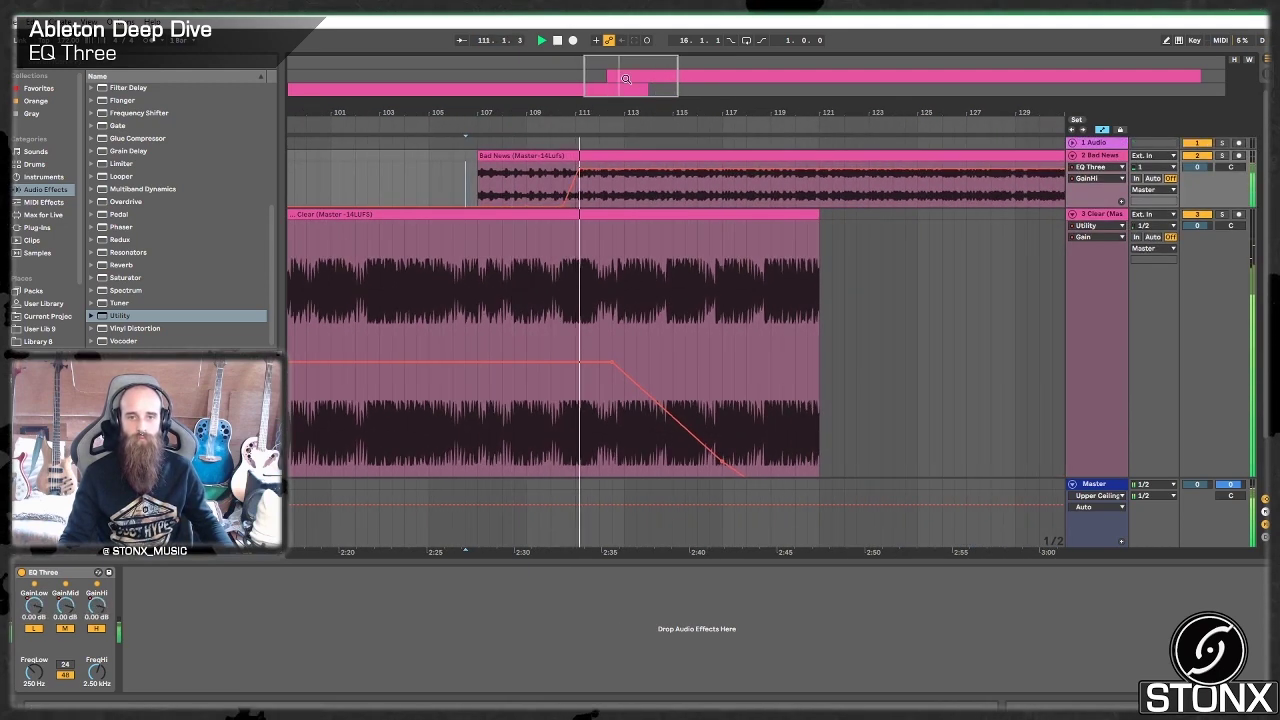
left_click(576, 194)
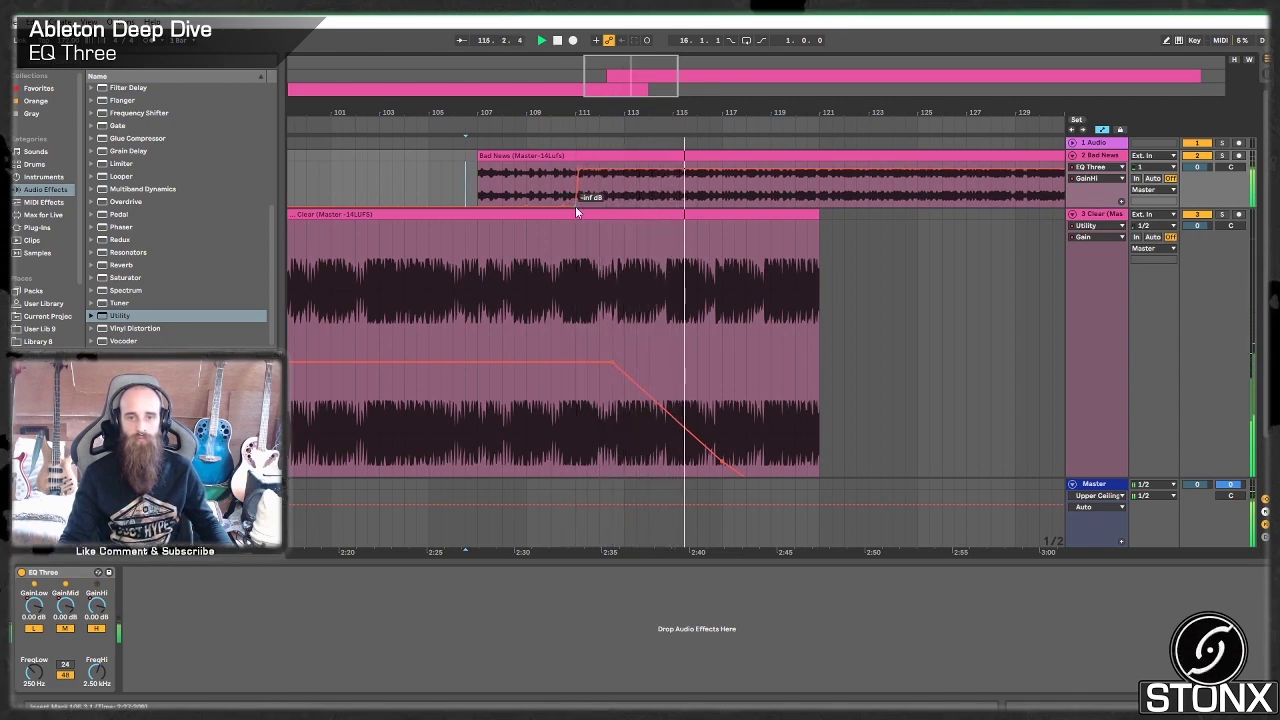
left_click_drag(631, 89, 631, 58)
key("space")
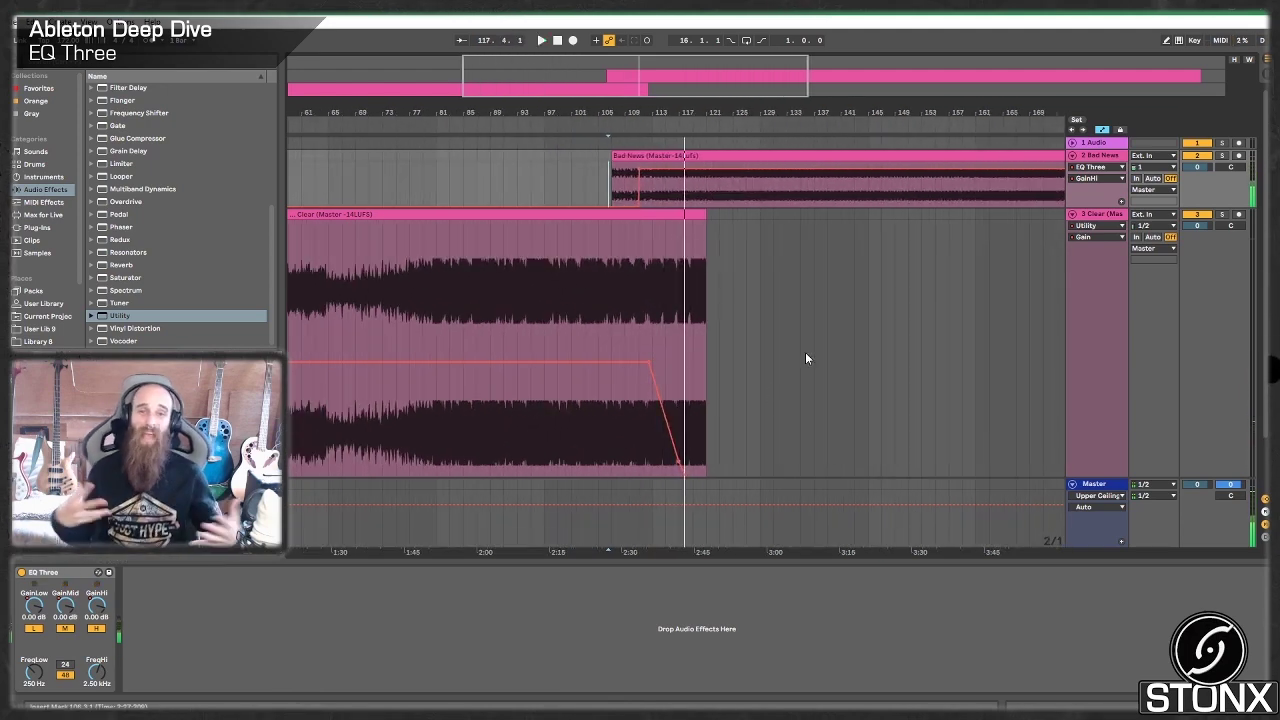
left_click(1073, 215)
left_click(1073, 215)
left_click(1073, 215)
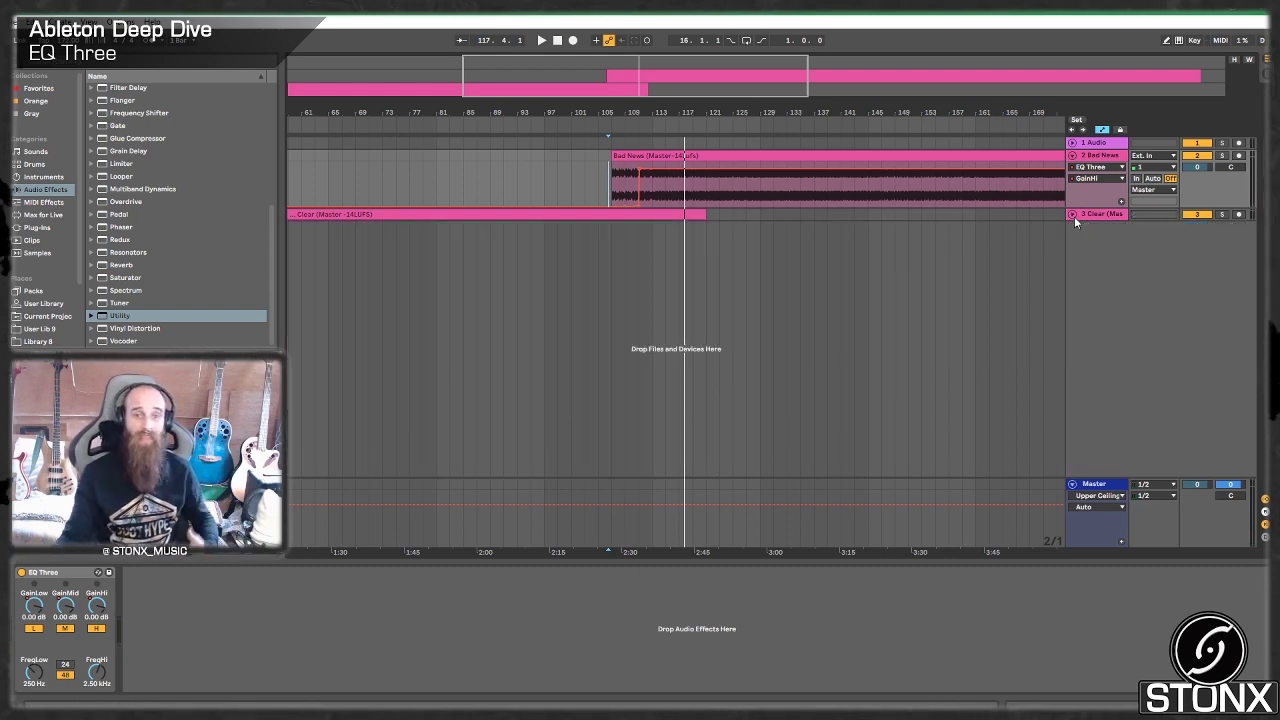
left_click(1073, 215)
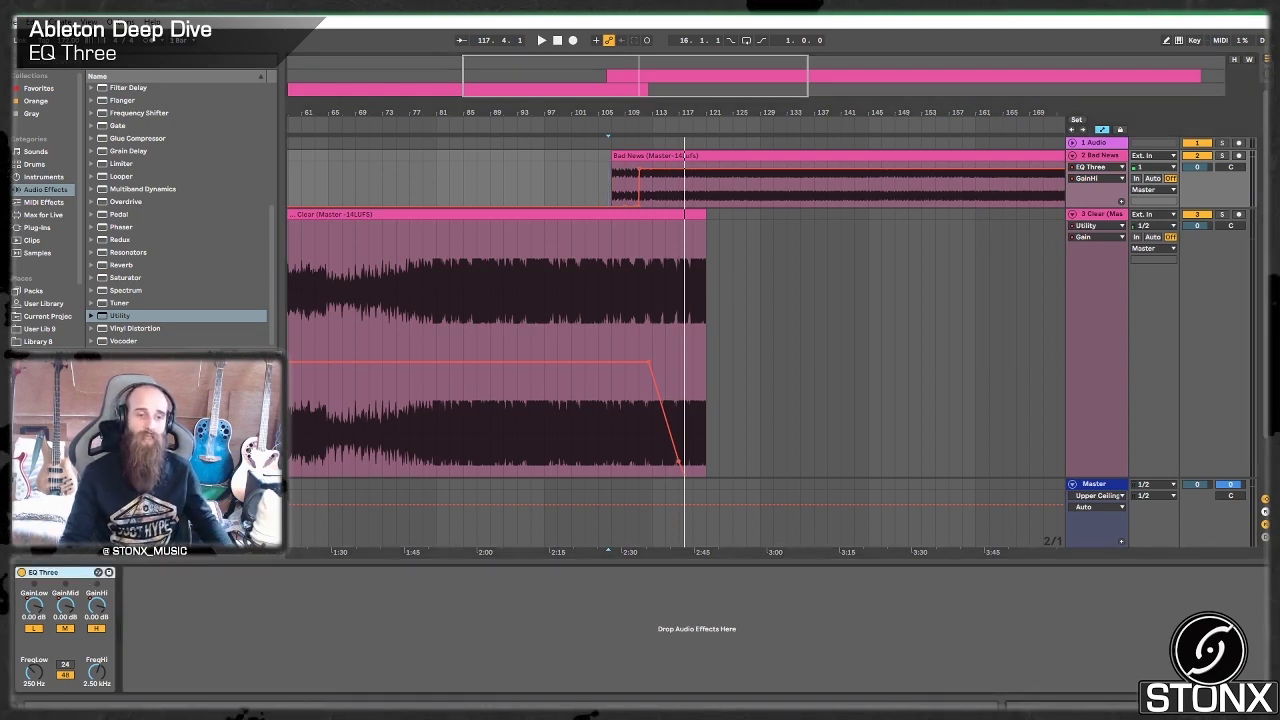
Step: Duplicate the Bad News track together with its clip
double_click(708, 82)
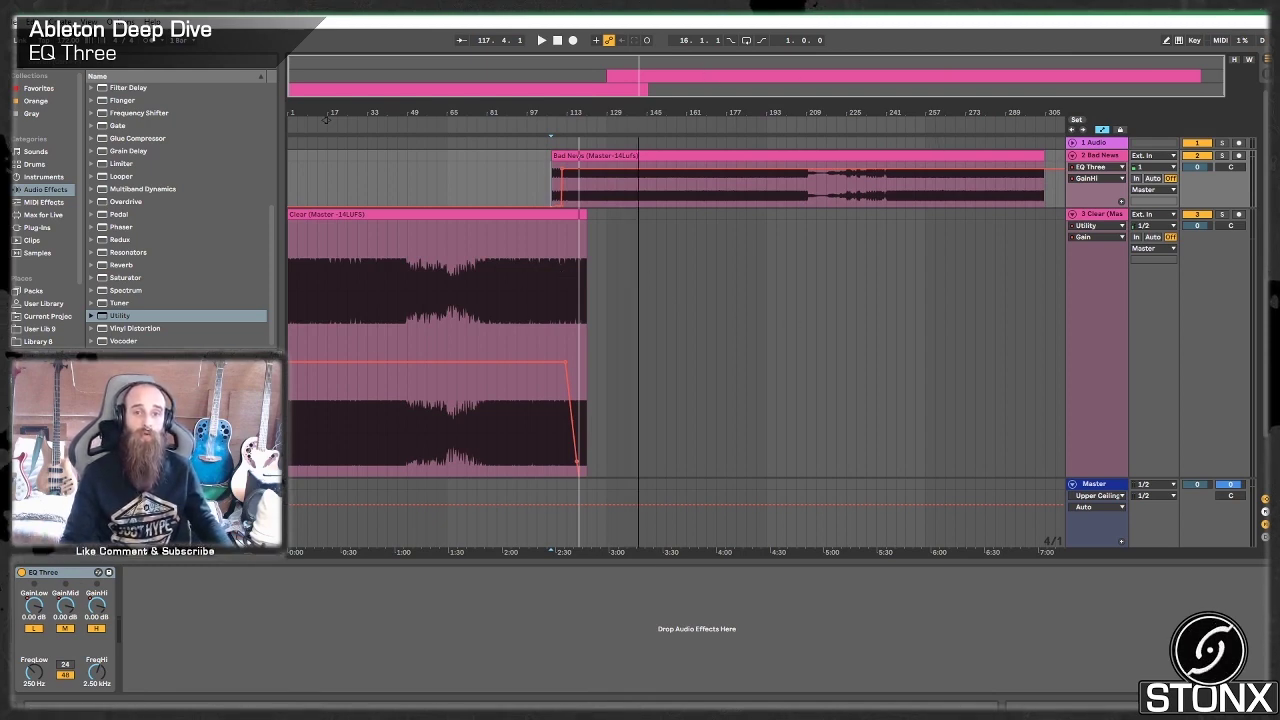
left_click(797, 158)
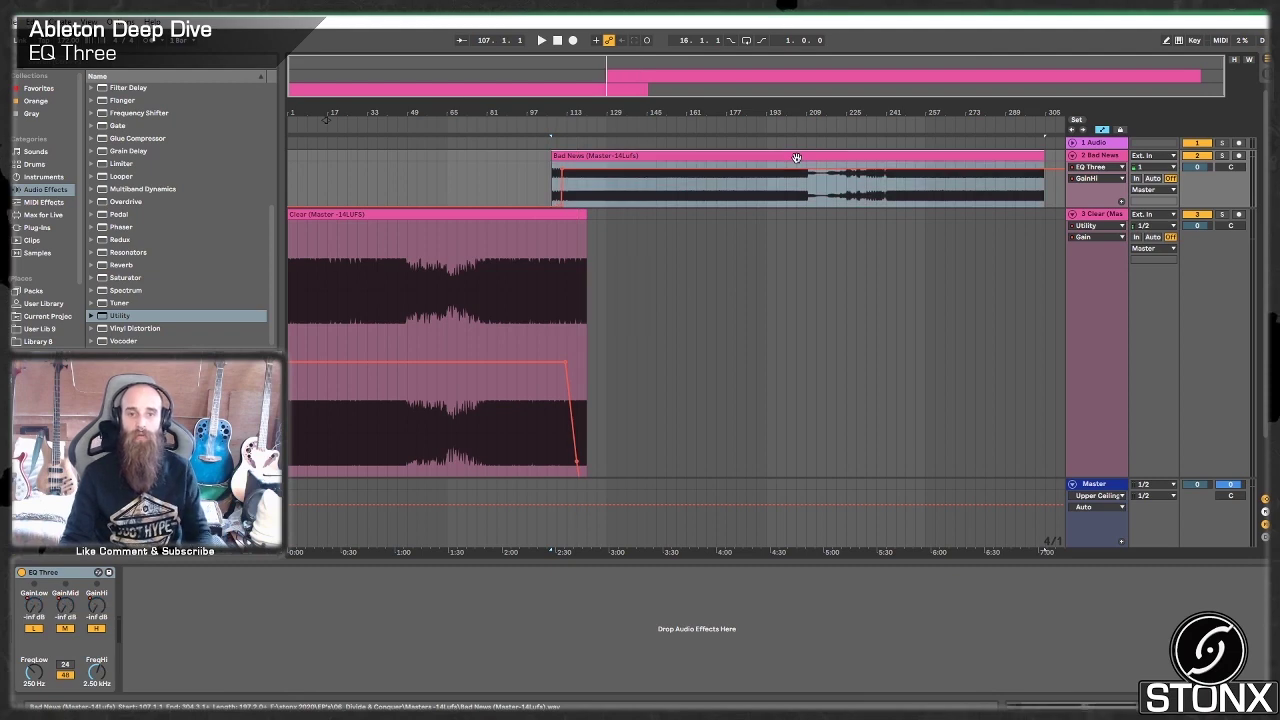
right_click(1116, 160)
left_click(1060, 180)
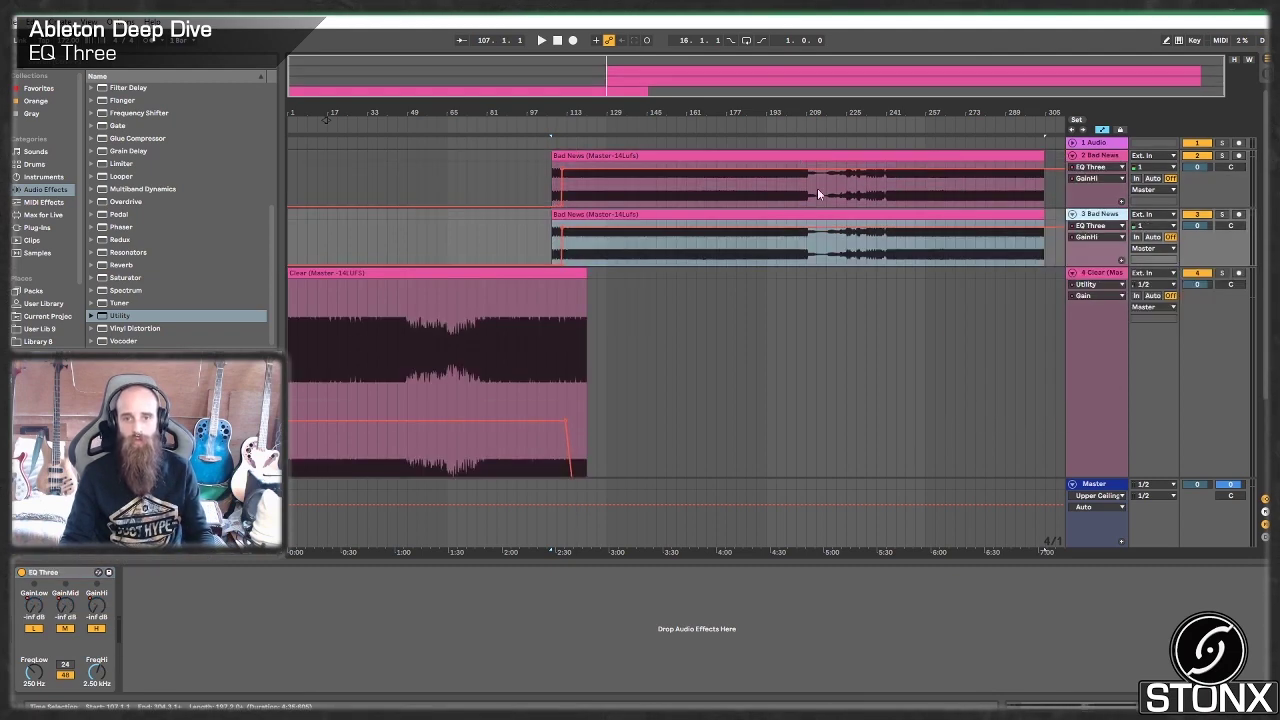
Step: Replace the automated EQ Three on the duplicated Bad News track with a fresh EQ Three
left_click(655, 202)
left_click(643, 214)
right_click(41, 604)
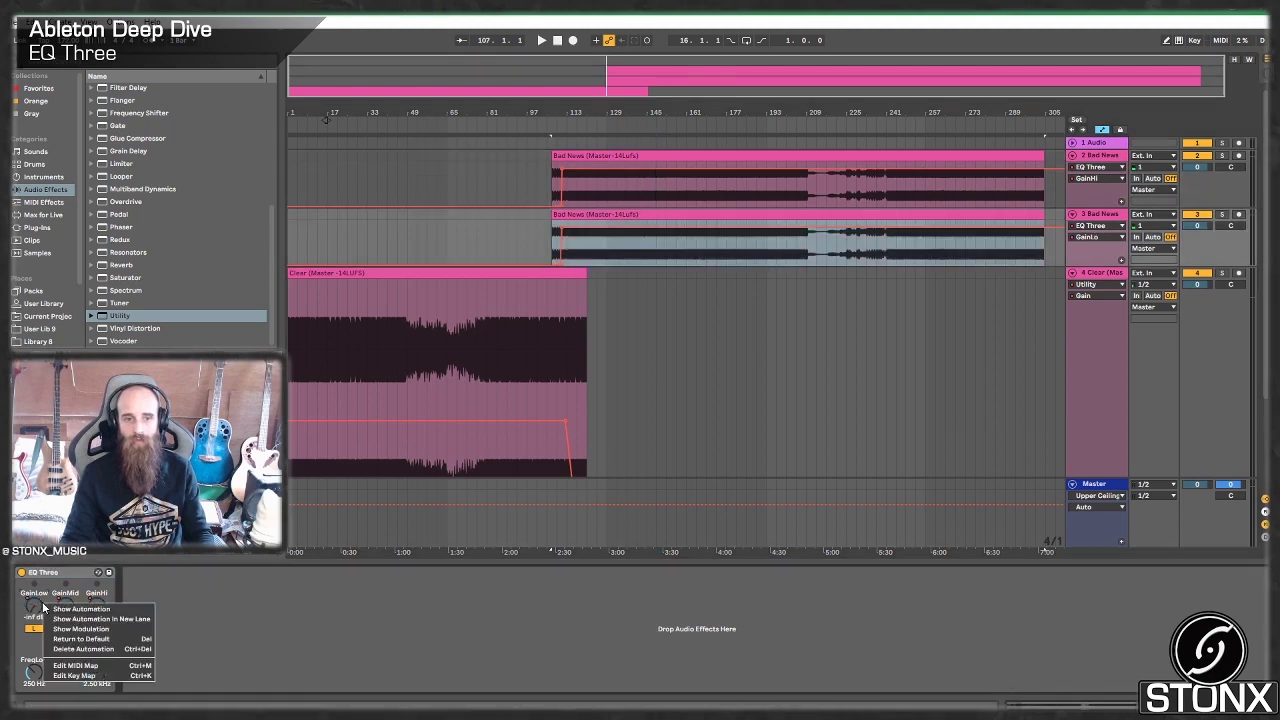
left_click(40, 576)
key("Delete")
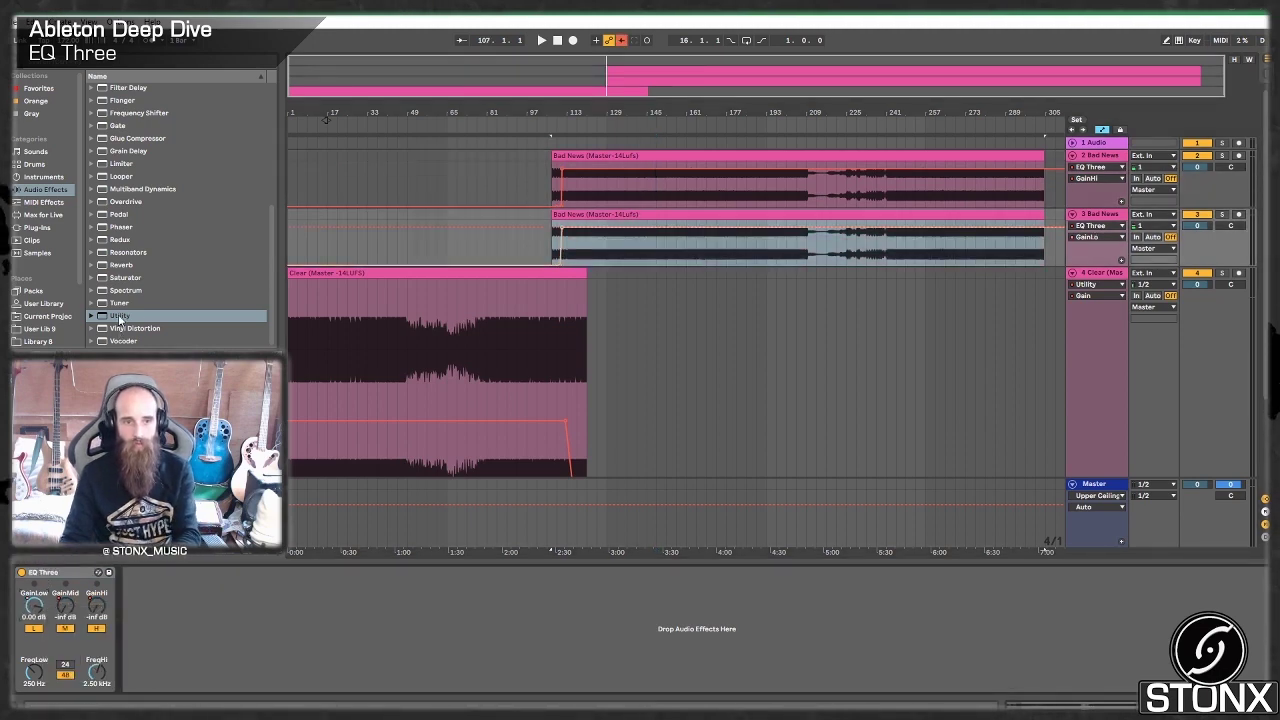
key("Delete")
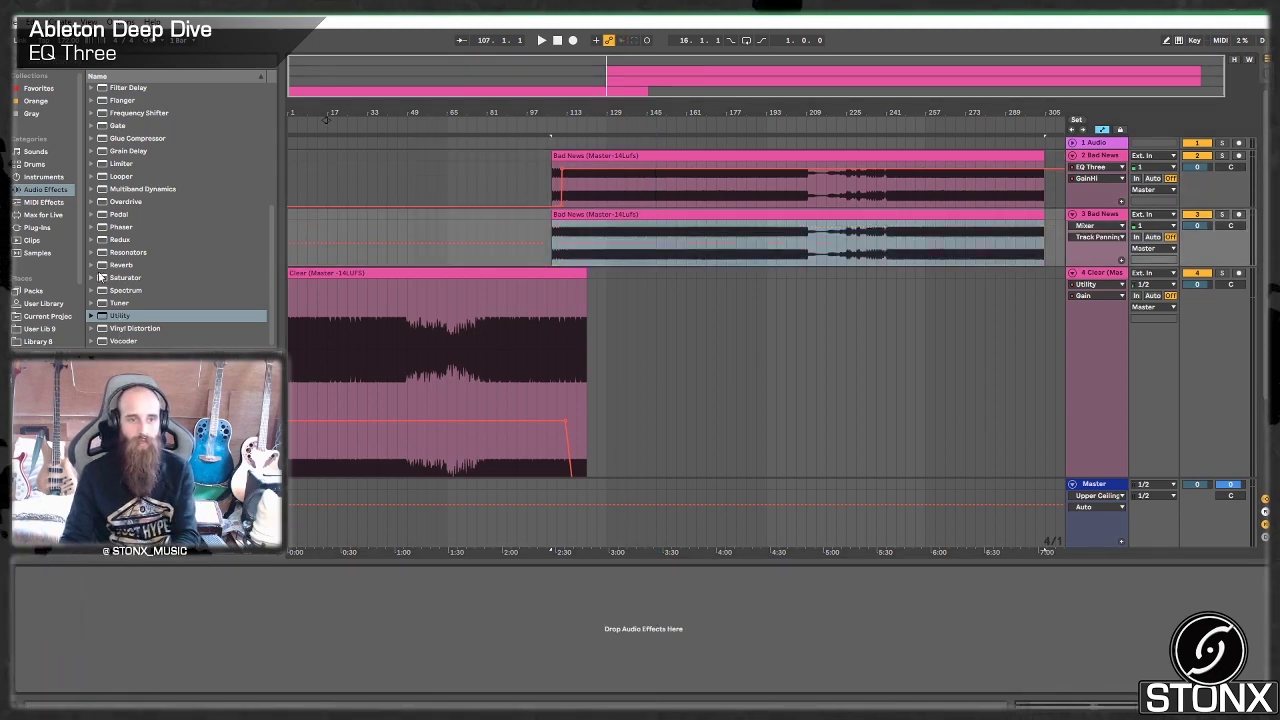
scroll(129, 180, "up", 3)
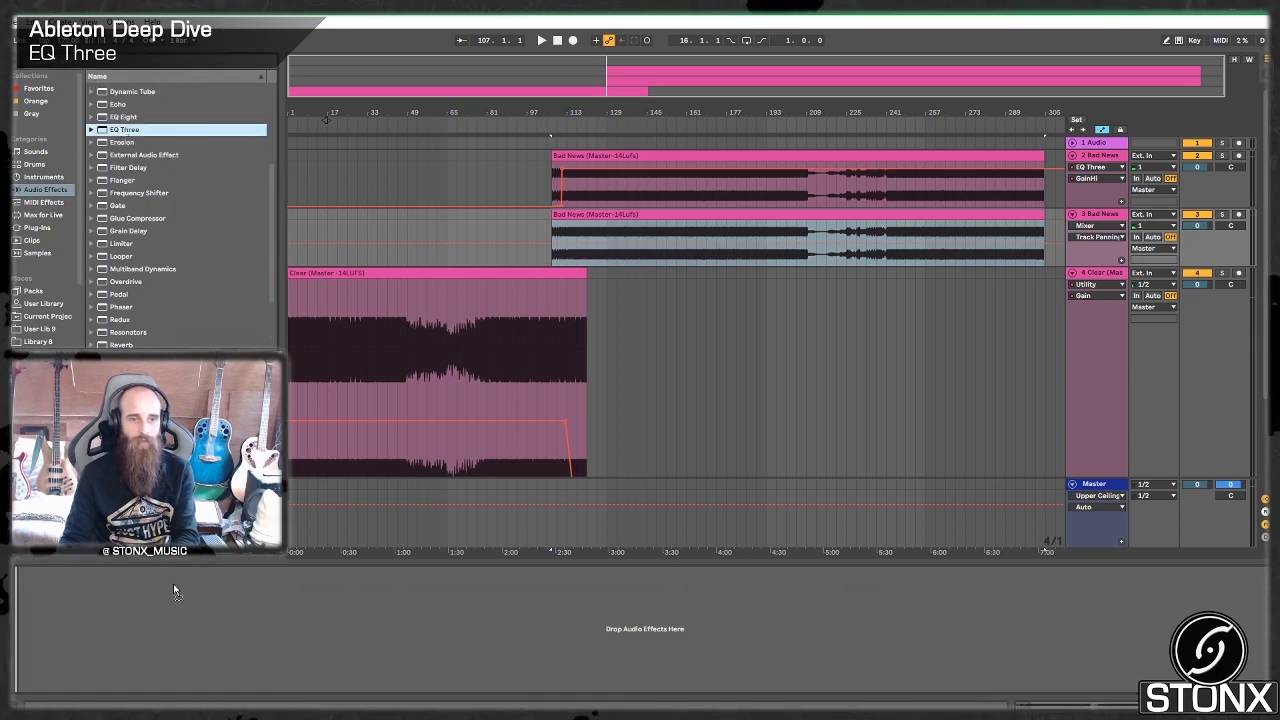
left_click_drag(174, 584, 175, 588)
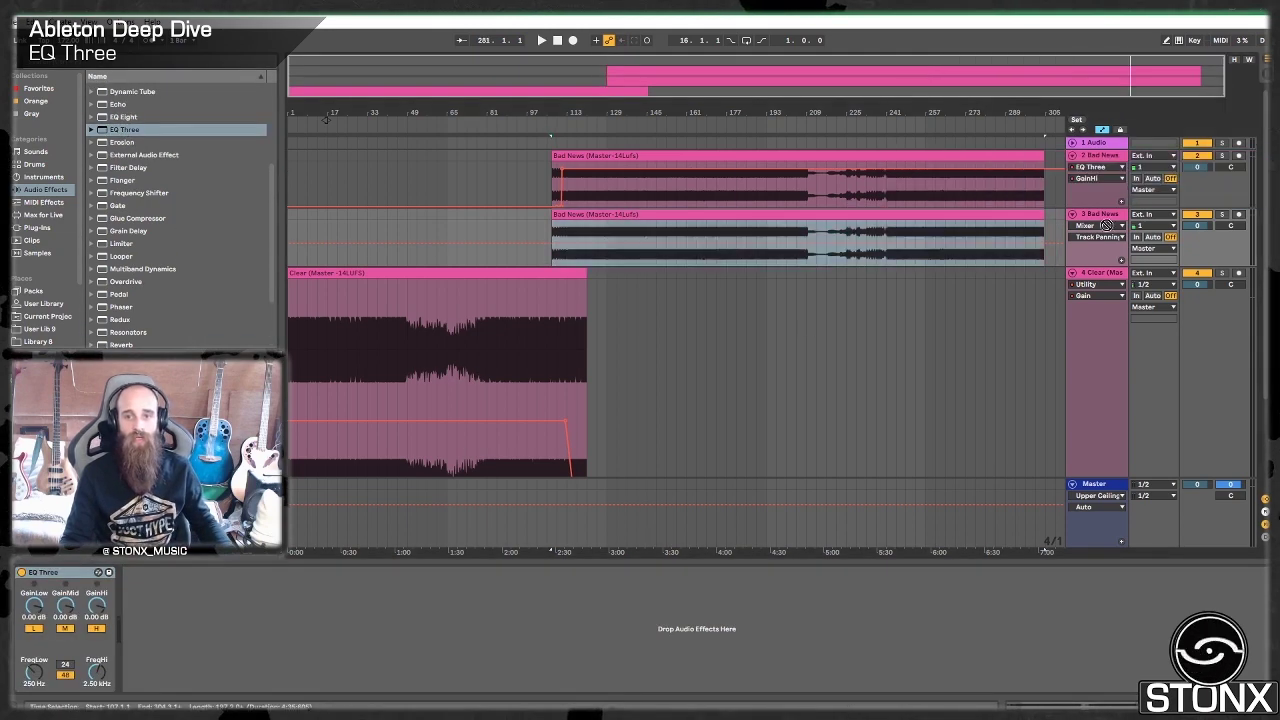
Step: Move the duplicated Bad News clip past the end of the original clip and play it from about bar 353
left_click_drag(1111, 232, 1036, 241)
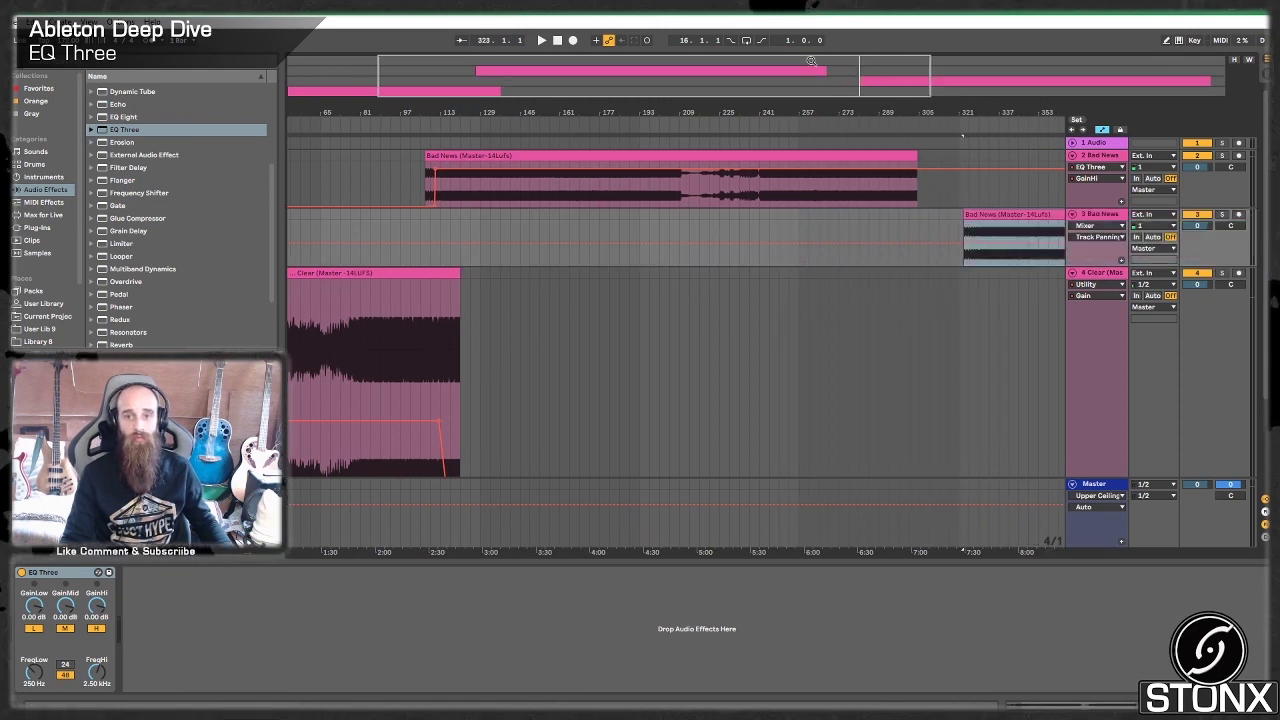
left_click_drag(806, 61, 934, 110)
mouse_move(674, 220)
left_mouse_down()
mouse_move(528, 220)
mouse_move(668, 222)
mouse_move(652, 228)
left_mouse_up()
mouse_move(862, 101)
left_mouse_down()
mouse_move(943, 71)
mouse_move(897, 125)
mouse_move(680, 134)
mouse_move(734, 190)
mouse_move(611, 190)
mouse_move(625, 226)
left_mouse_up()
left_click(605, 283)
key("space")
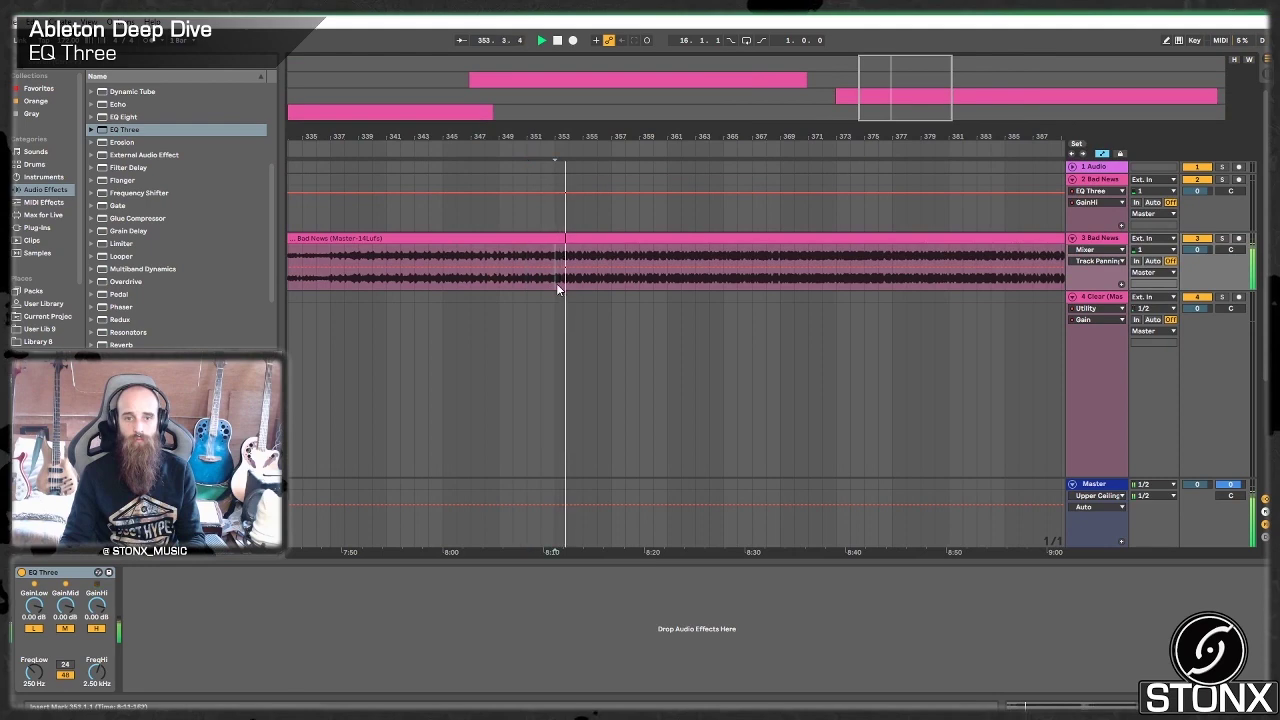
Step: Loop the duplicated Bad News clip for eight bars from bar 353, and stop playback
left_click_drag(556, 283, 666, 237)
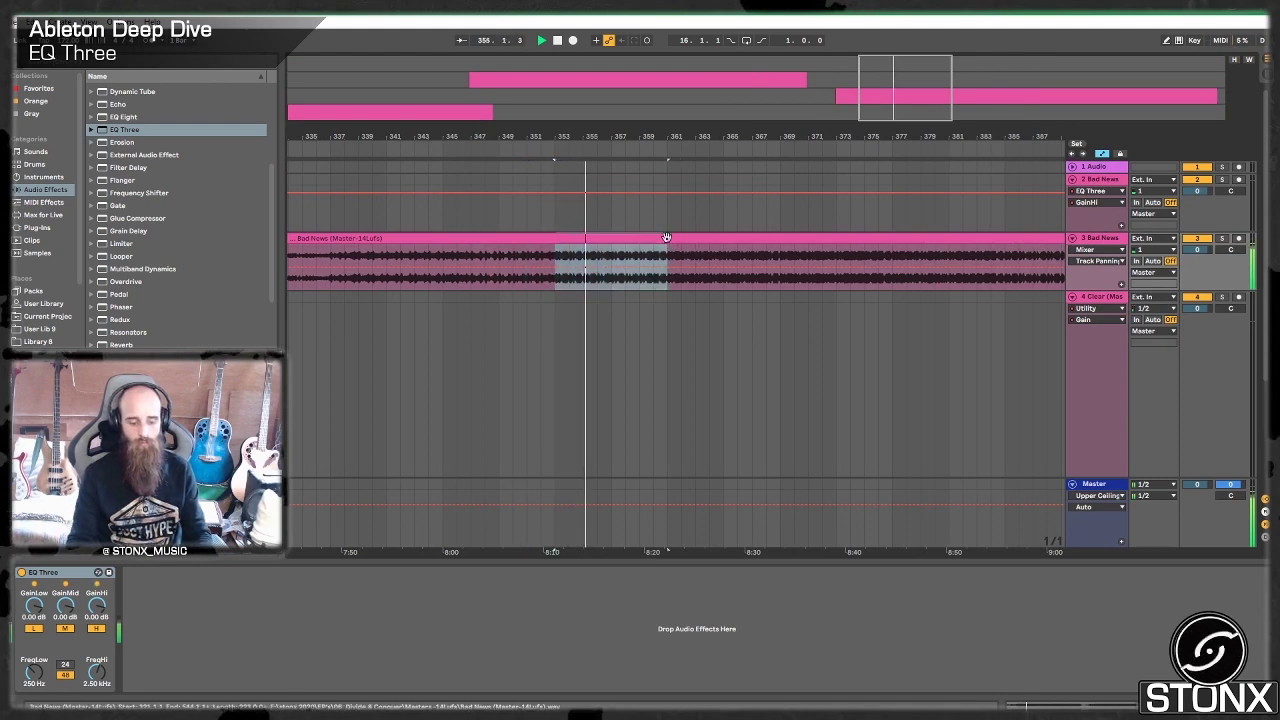
key("ctrl+l")
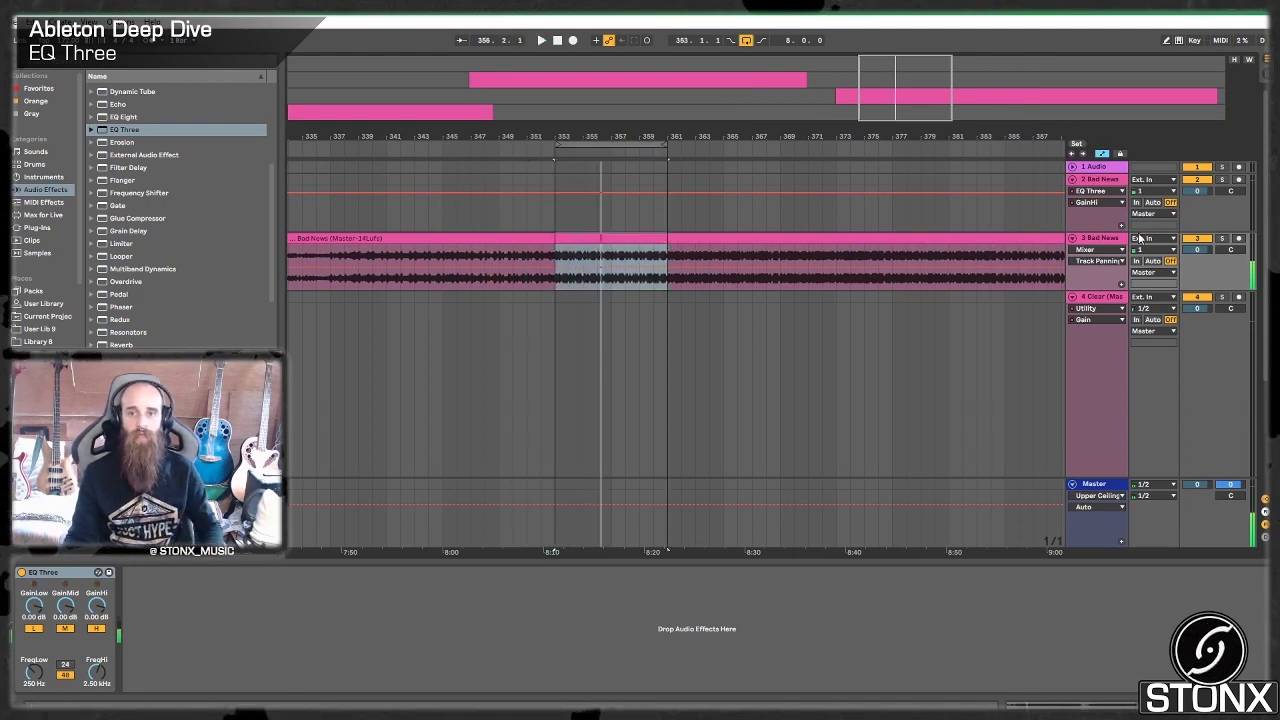
key("space")
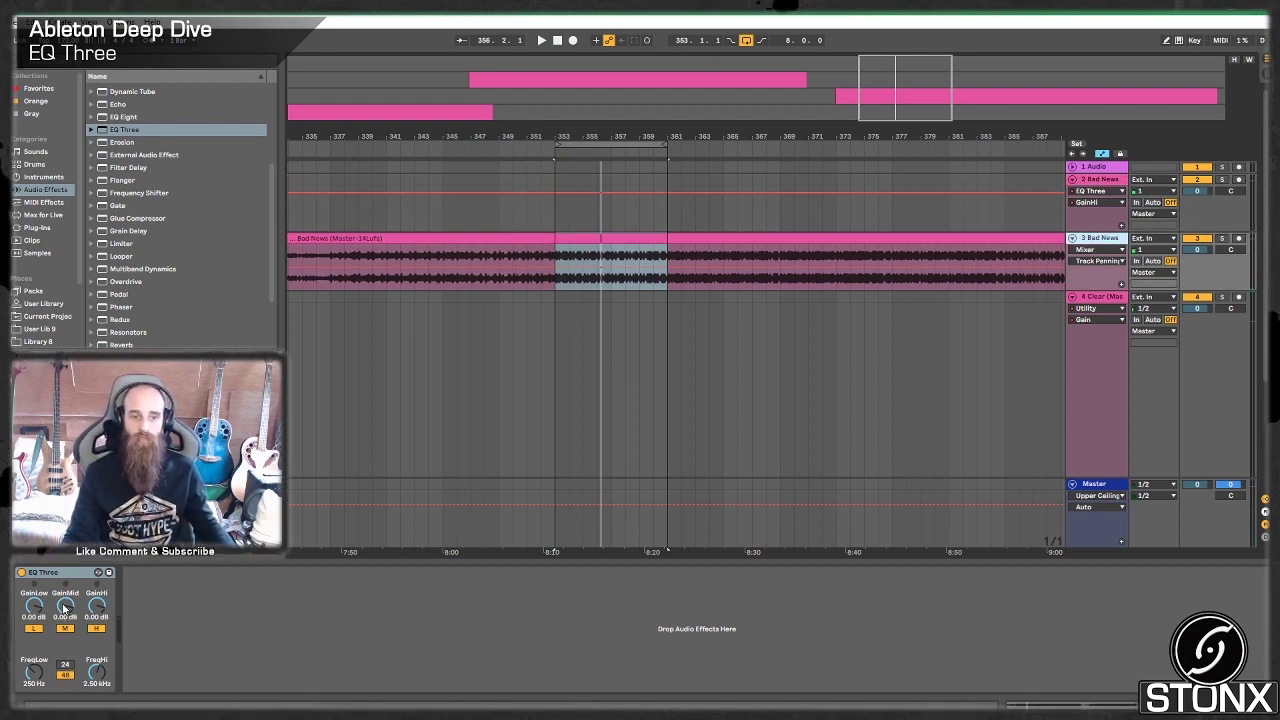
Step: During loop playback, set the duplicated Bad News track's EQ Three to GainLow 6.00 dB, GainMid -inf dB and GainHi -5.43 dB
left_click_drag(65, 607, 65, 650)
key("space")
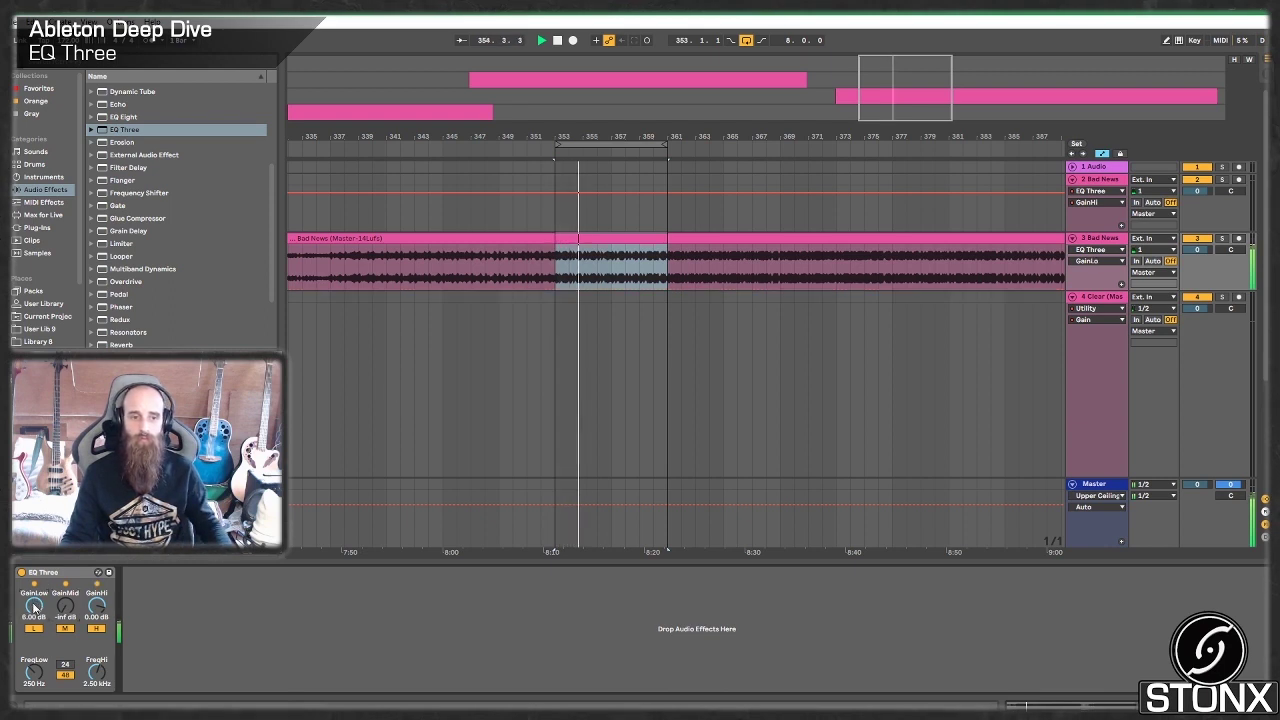
left_click_drag(96, 606, 65, 598)
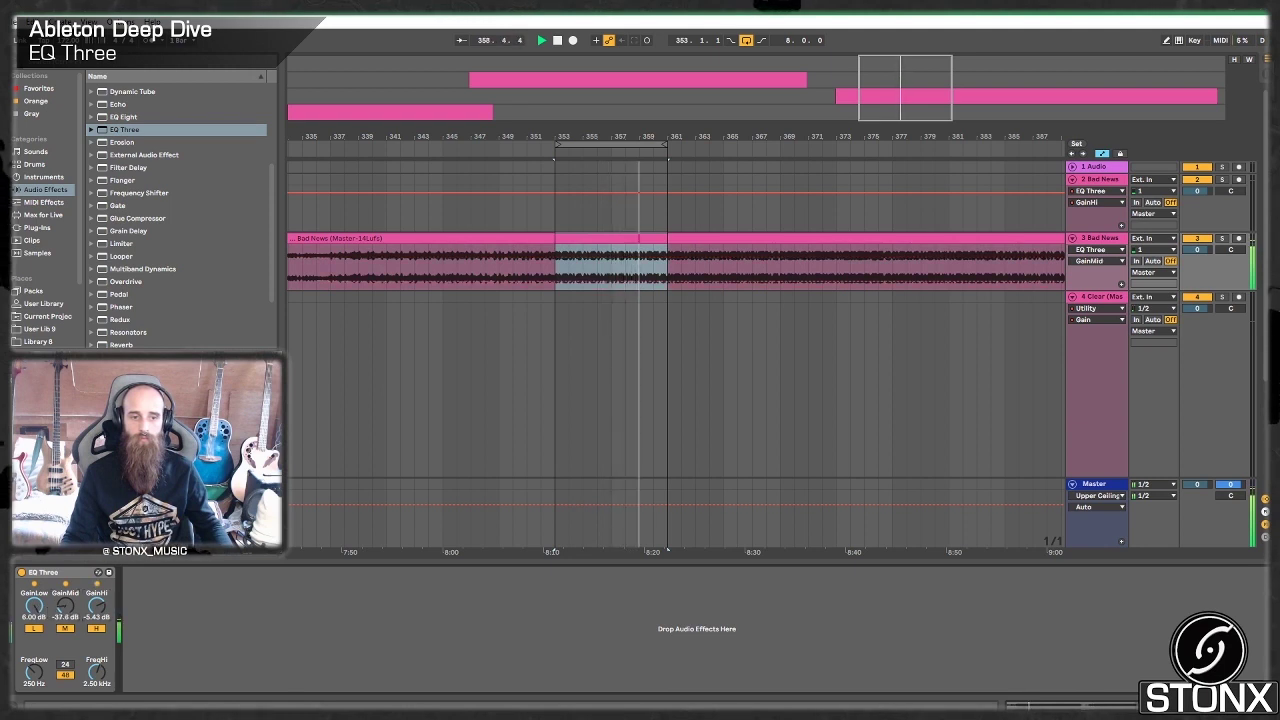
left_click_drag(65, 605, 65, 620)
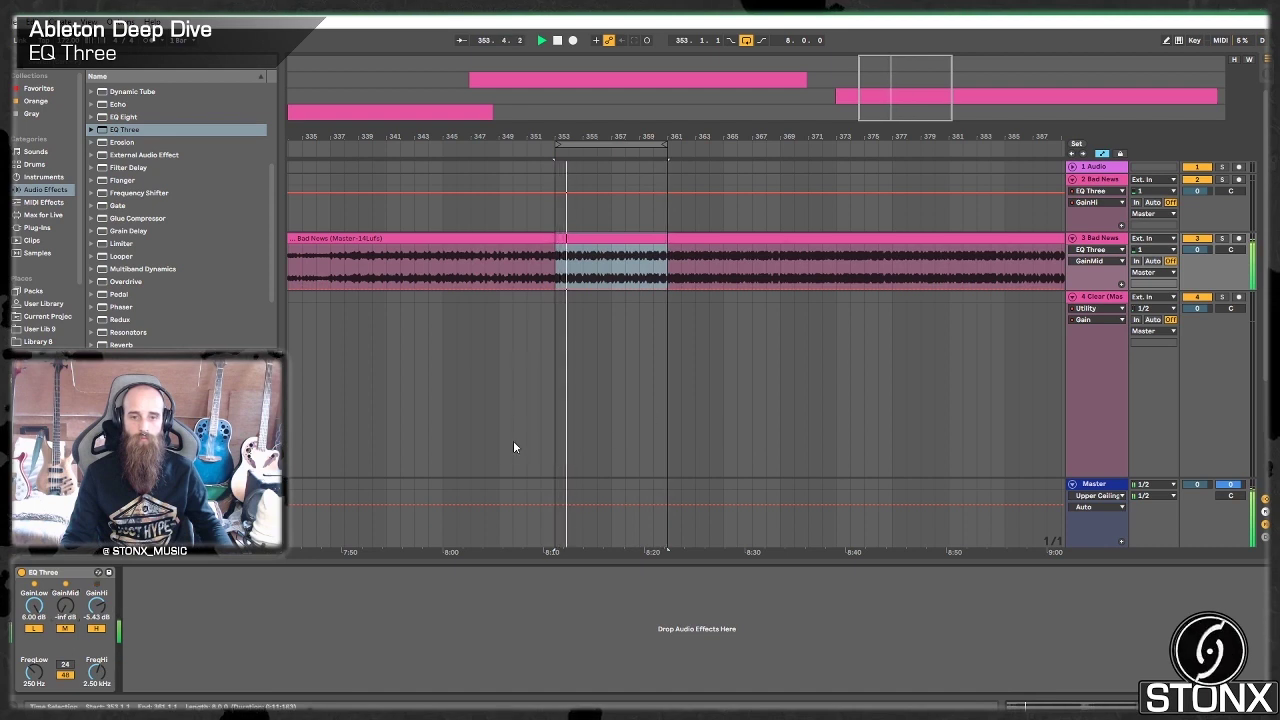
key("space")
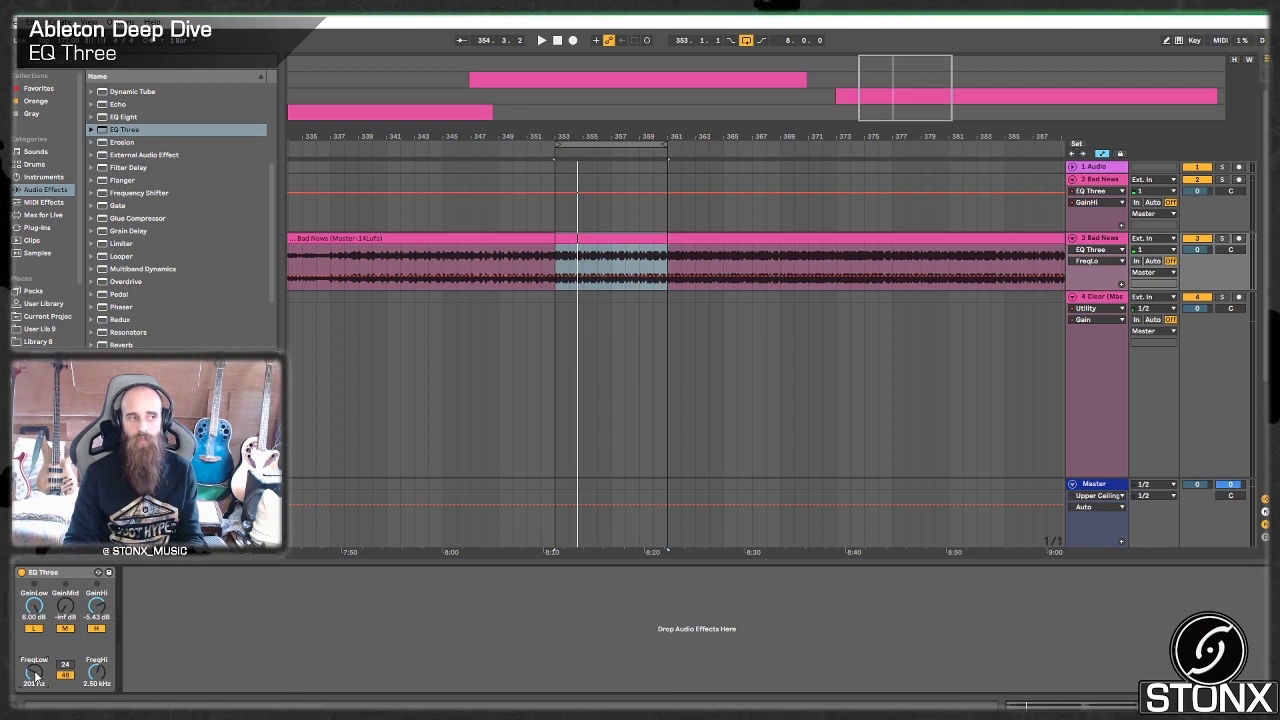
Step: With the mid and high bands switched off, sweep FreqLow by ear on the duplicated Bad News track and set it to 151 Hz
left_click_drag(35, 676, 35, 682)
key("space")
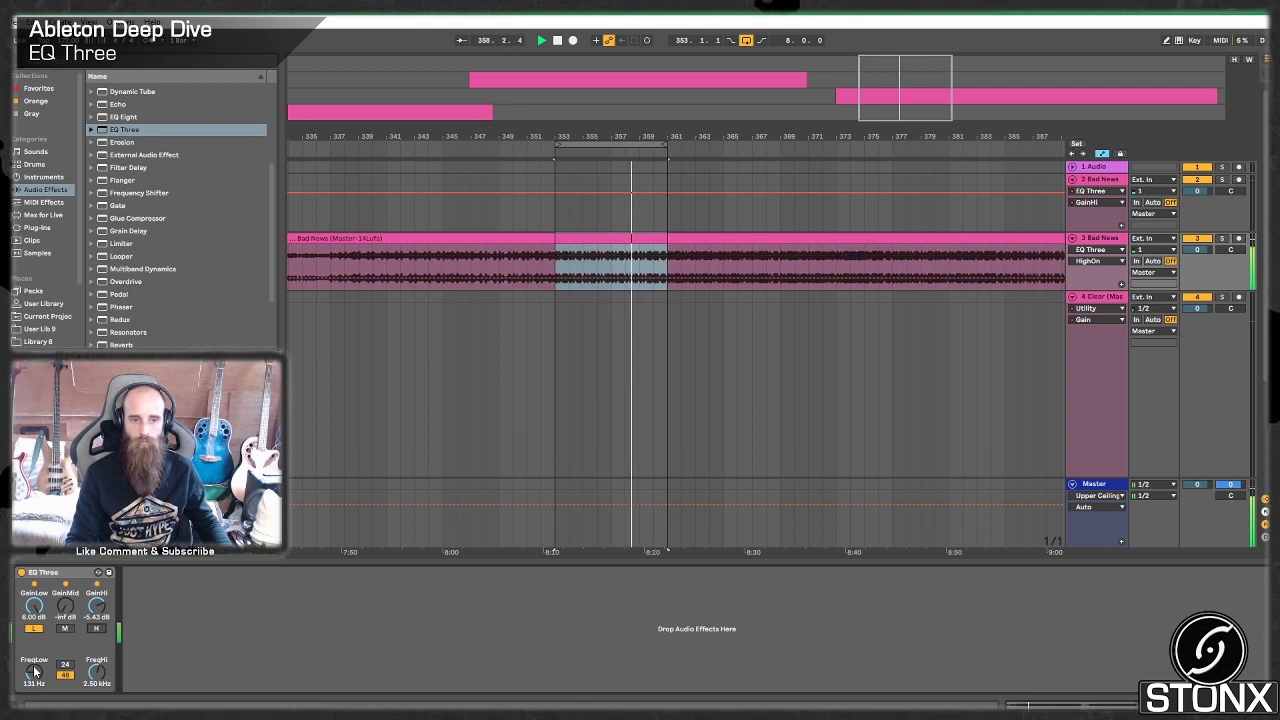
left_click(34, 672)
left_click_drag(34, 672, 34, 672)
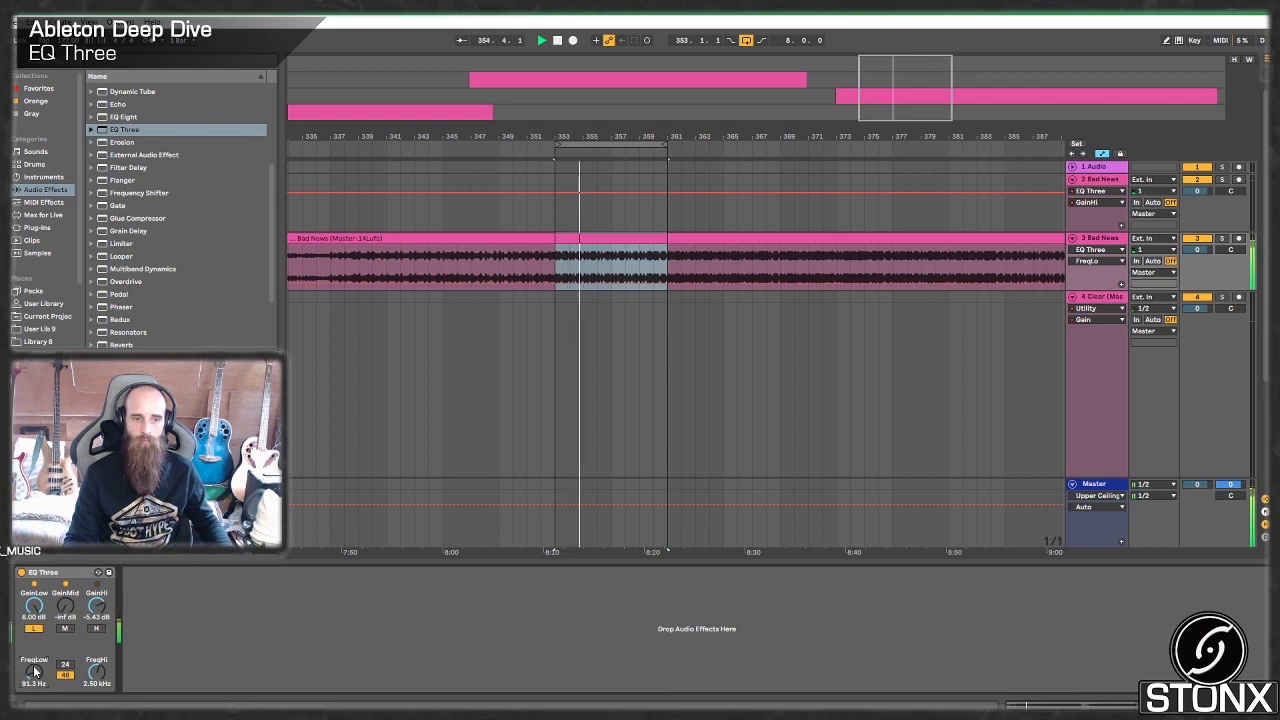
left_click_drag(34, 672, 34, 672)
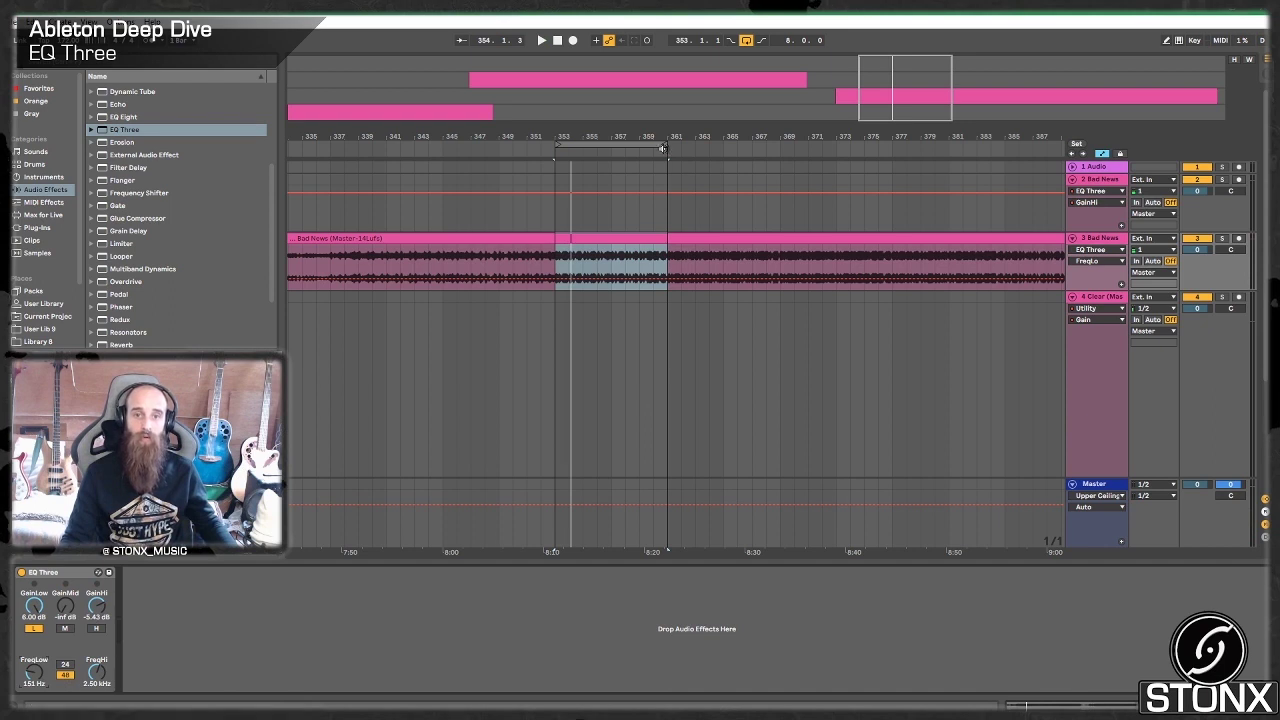
Step: Extend the loop to 56 bars and play the arrangement from bar 353
left_click_drag(665, 146, 1275, 146)
left_click(769, 238)
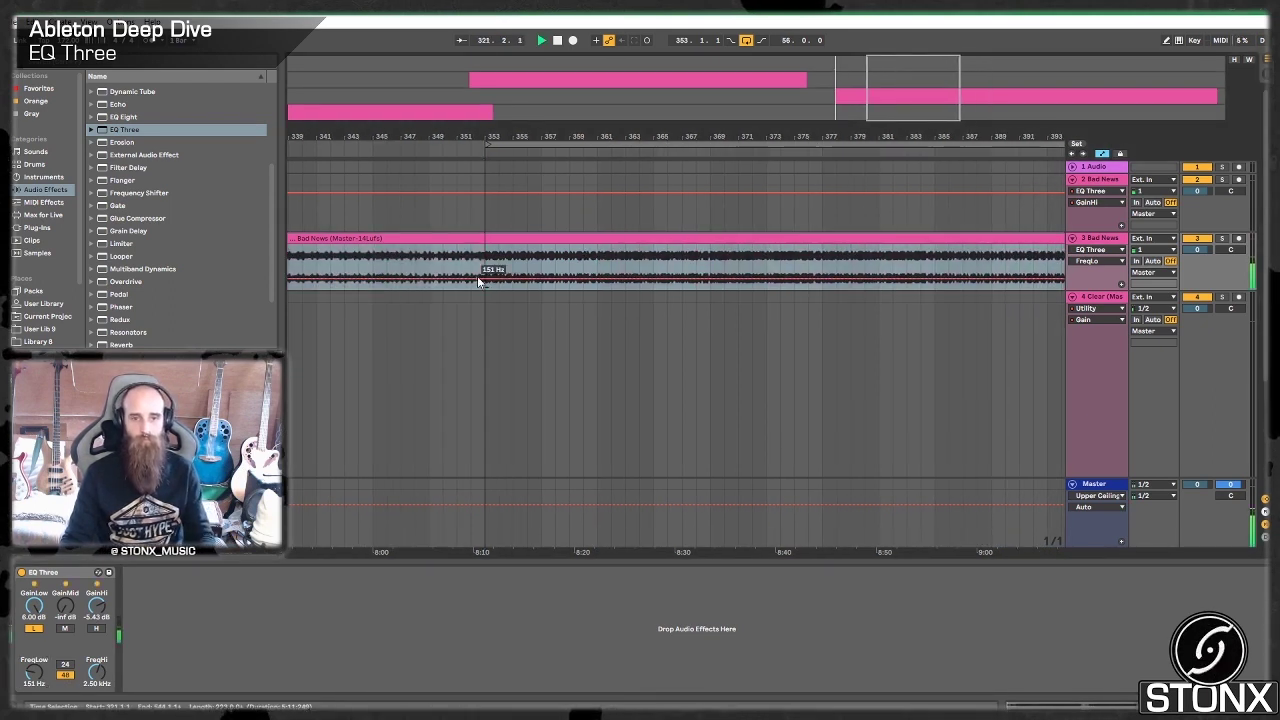
left_click(486, 217)
key("space")
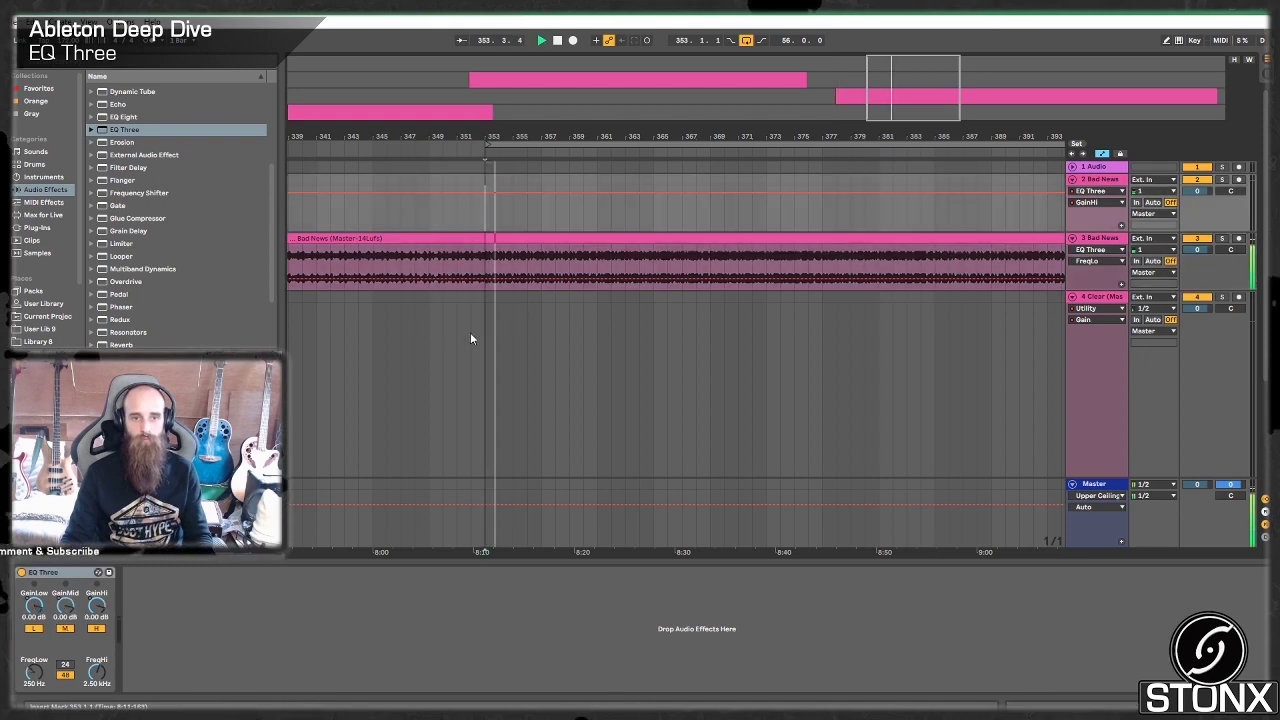
Step: Insert a new track beneath the duplicated Bad News track and copy the Clear clip onto it, starting at bar 353
scroll(507, 329, "down", 4)
key("minus")
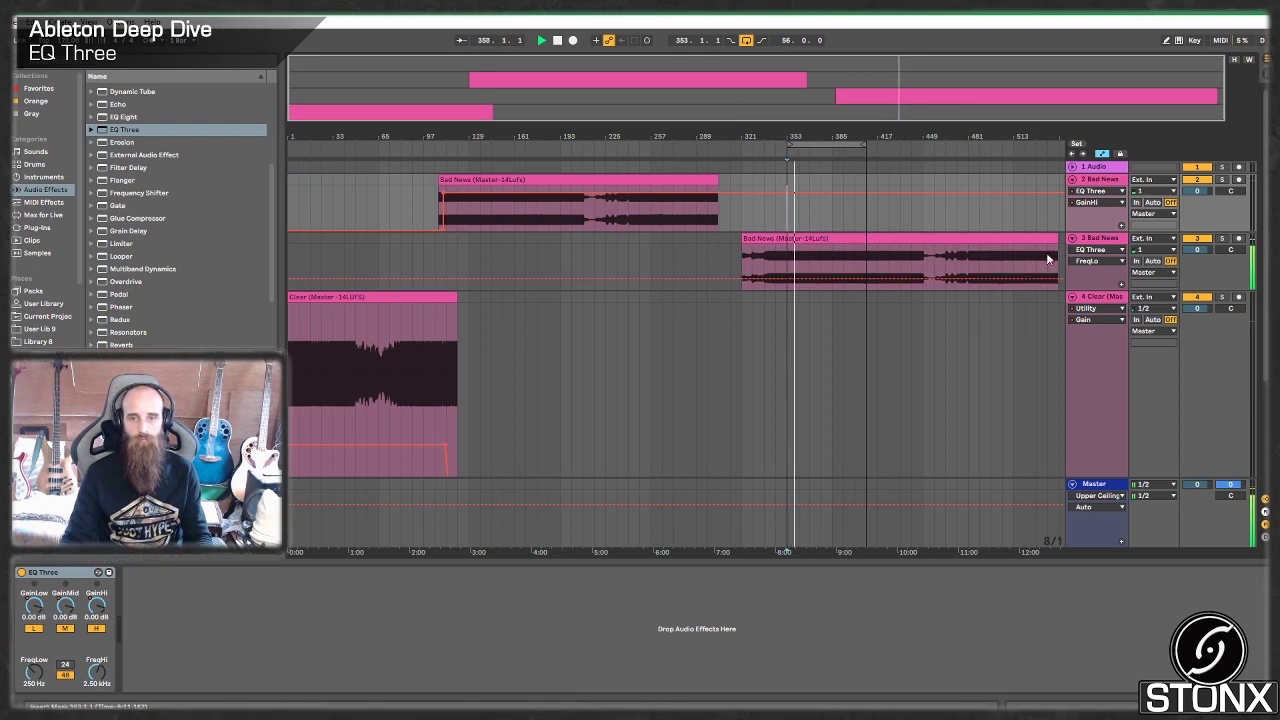
left_click(1088, 239)
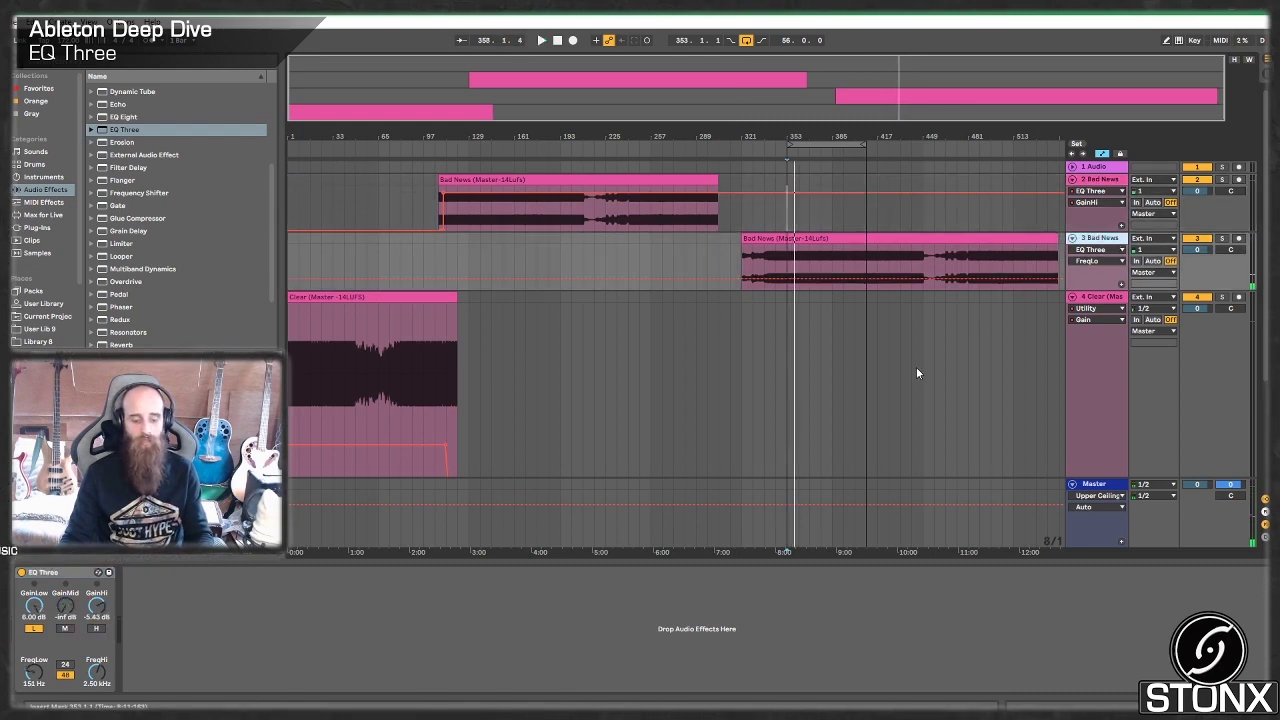
key("ctrl+shift+t")
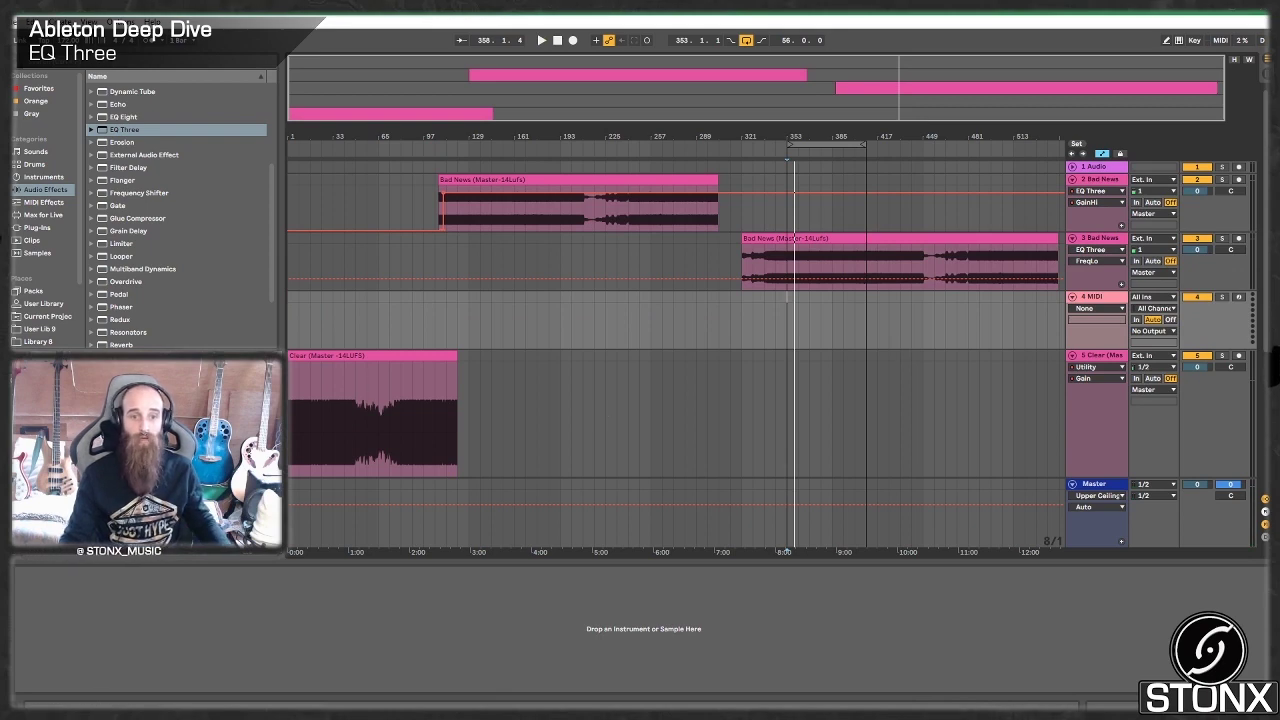
left_click_drag(341, 352, 826, 299)
Step: Examine the start of the copied Clear clip at bar 353 and listen to it together with Bad News
left_click_drag(812, 136, 956, 196)
left_click(622, 325)
key("space")
left_click_drag(966, 93, 890, 150)
left_click(545, 299)
key("space")
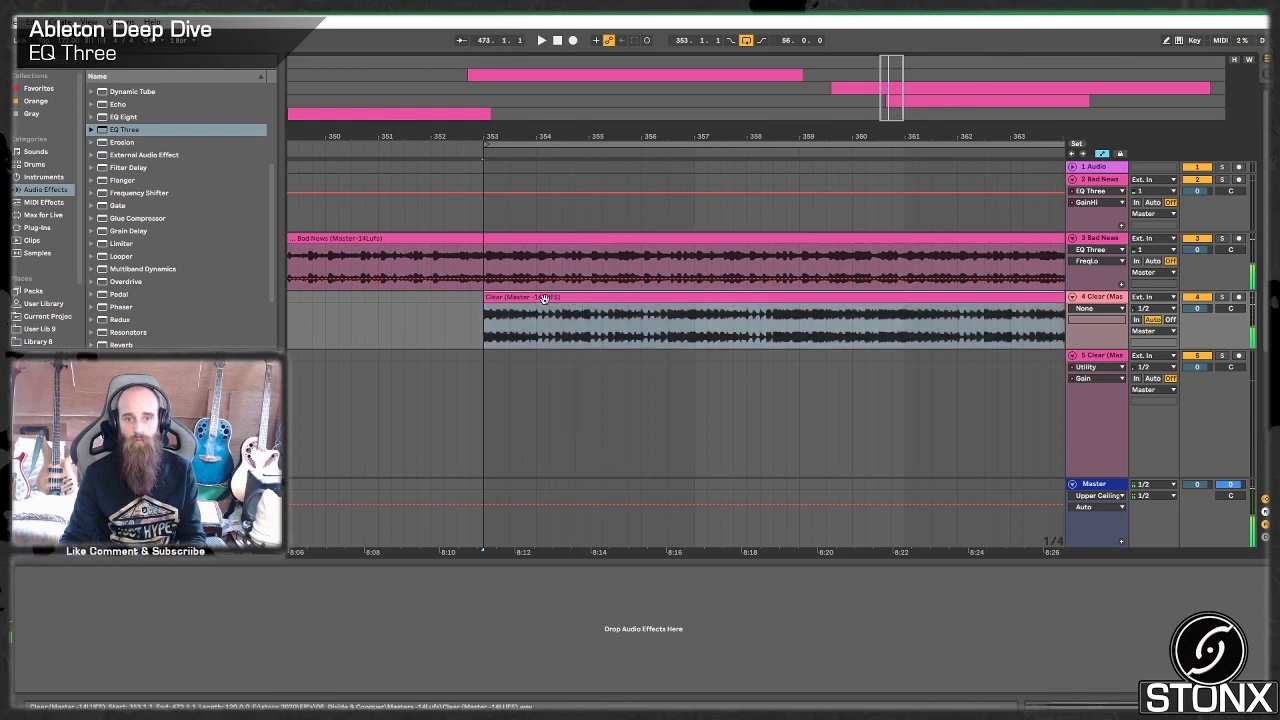
Step: Solo the copied Clear track and audition its opening beats repeatedly from bar 353
left_click(1222, 298)
key("space")
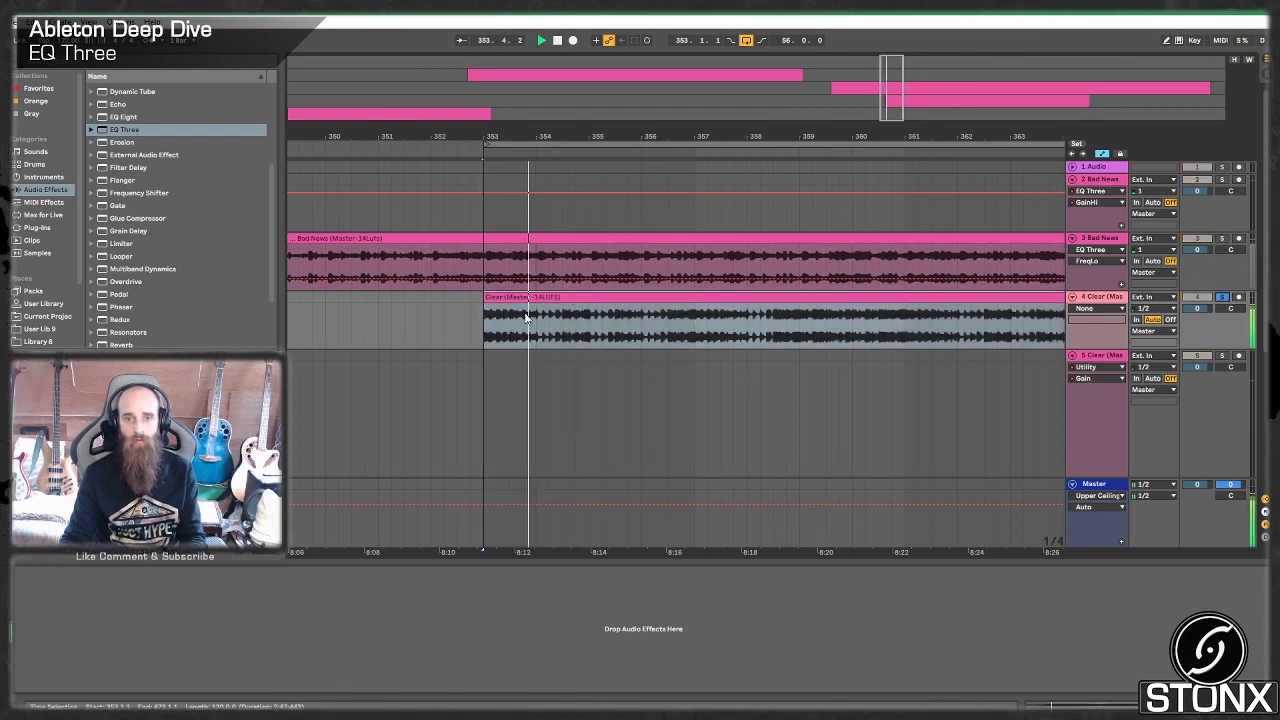
left_click_drag(897, 95, 888, 82)
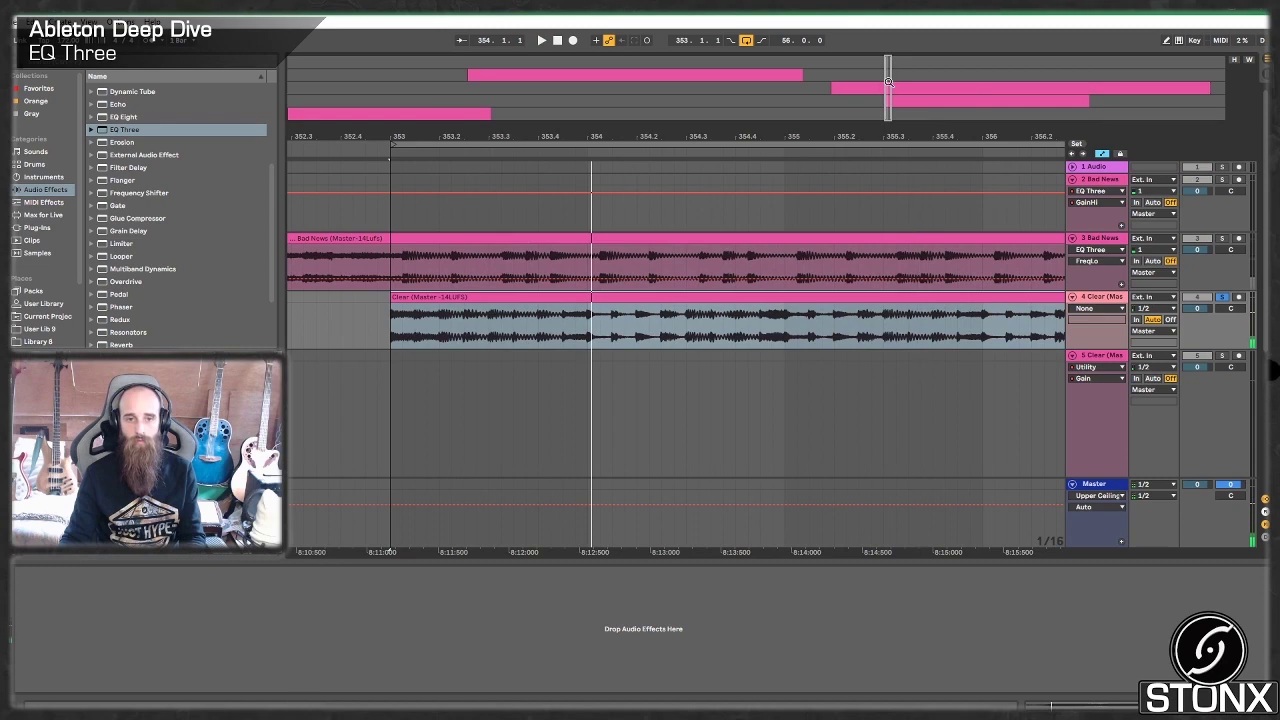
left_click(389, 330)
key("space")
key("space")
key("space")
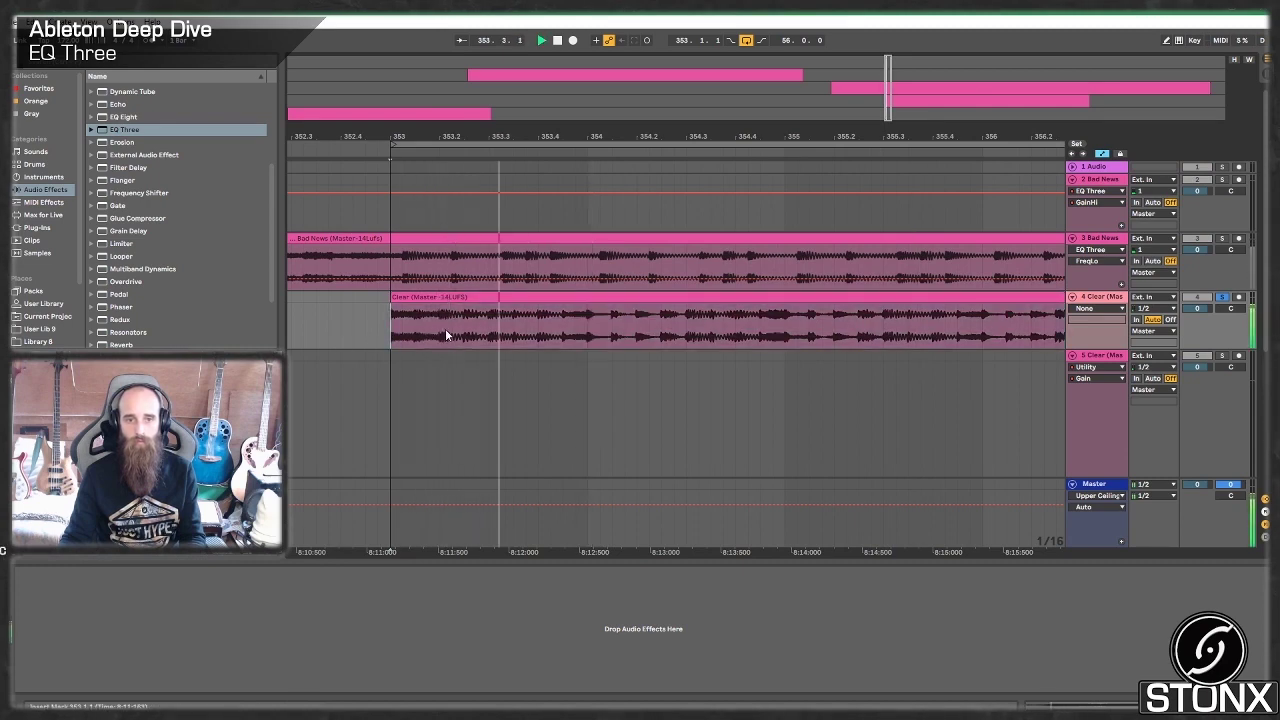
key("space")
key("space")
key("space")
Step: Trim about two beats off the start of the copied Clear clip and align it with Bad News at 353.1.2
left_click_drag(399, 299, 497, 300)
key("ctrl+z")
key("space")
left_click(1221, 239)
key("space")
left_click_drag(503, 302, 510, 302)
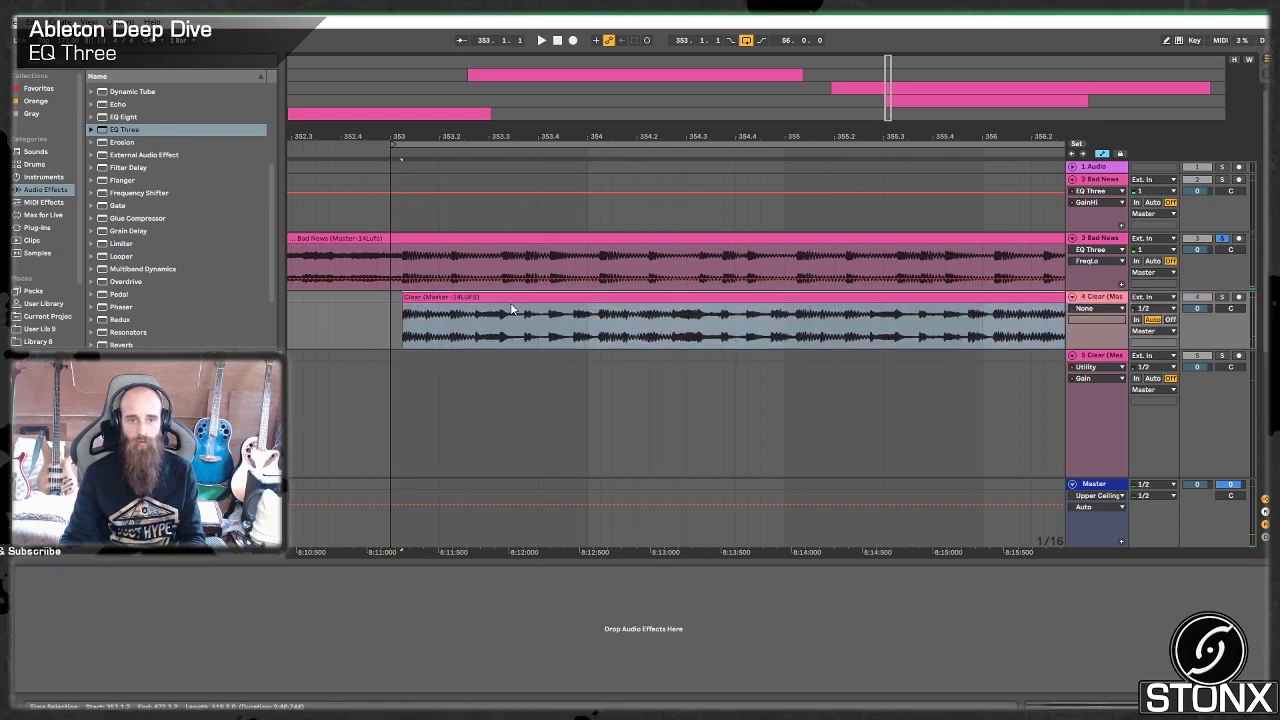
Step: Start the loop at 353.1.2 and listen to Bad News and the copied Clear clip together without solo
key("space")
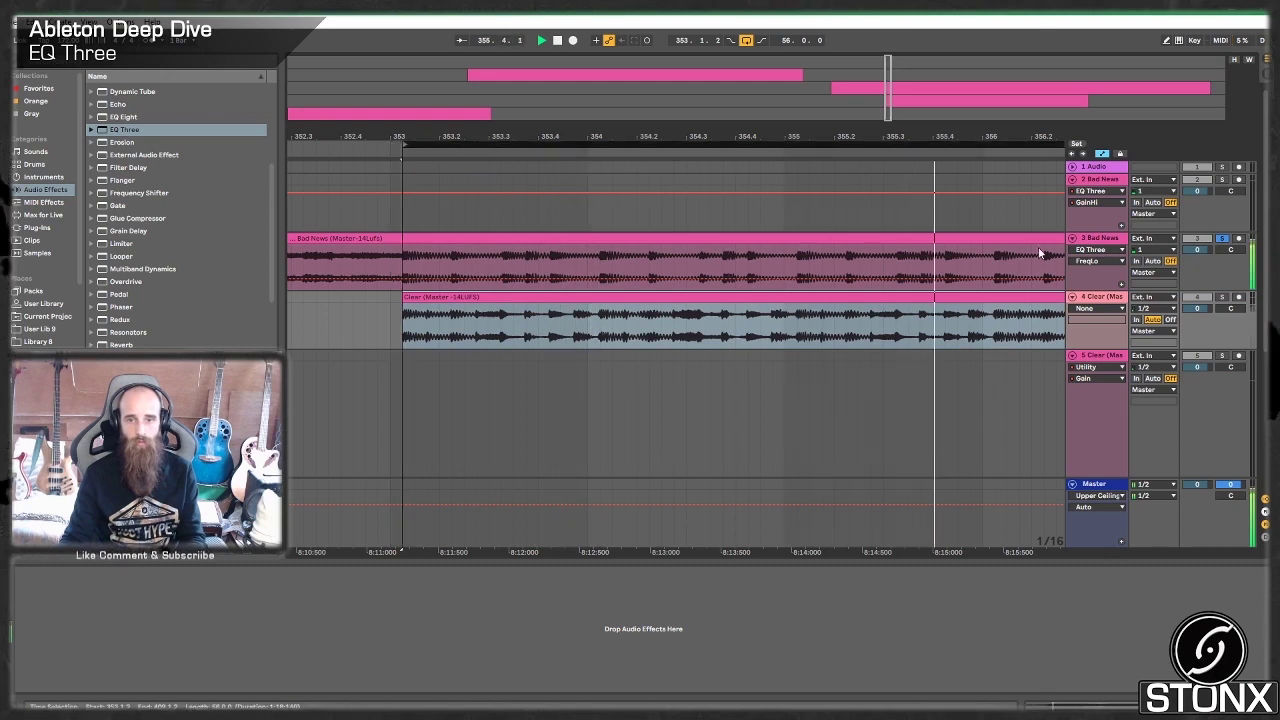
key("space")
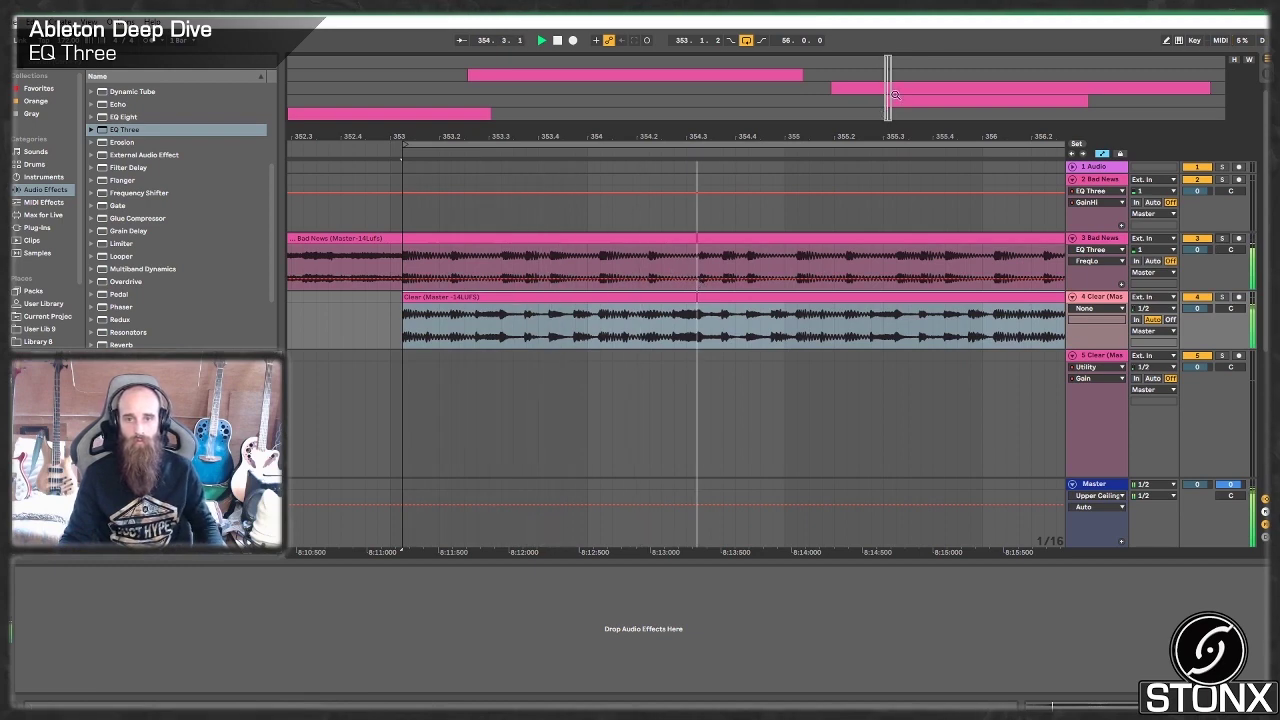
left_click_drag(888, 90, 930, 232)
key("space")
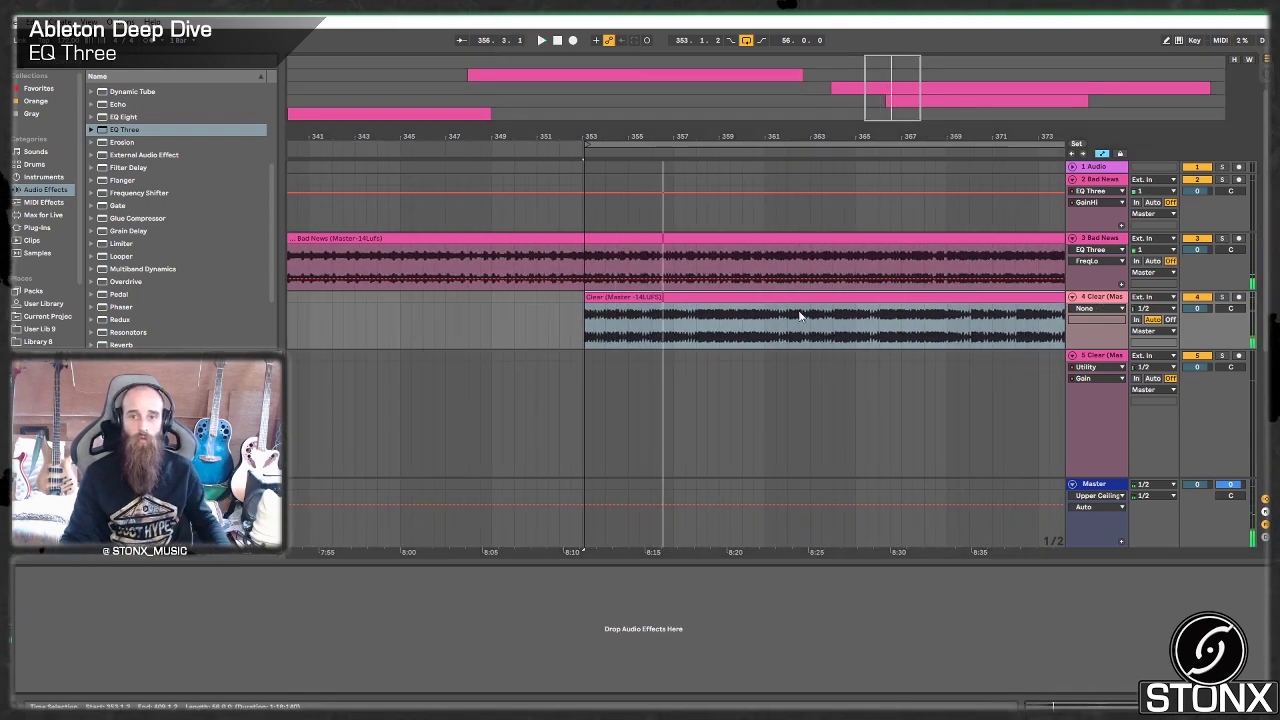
Step: Add EQ Three to the copied Clear track, switch off its low band and set FreqLow to 160 Hz
left_click_drag(137, 138, 701, 325)
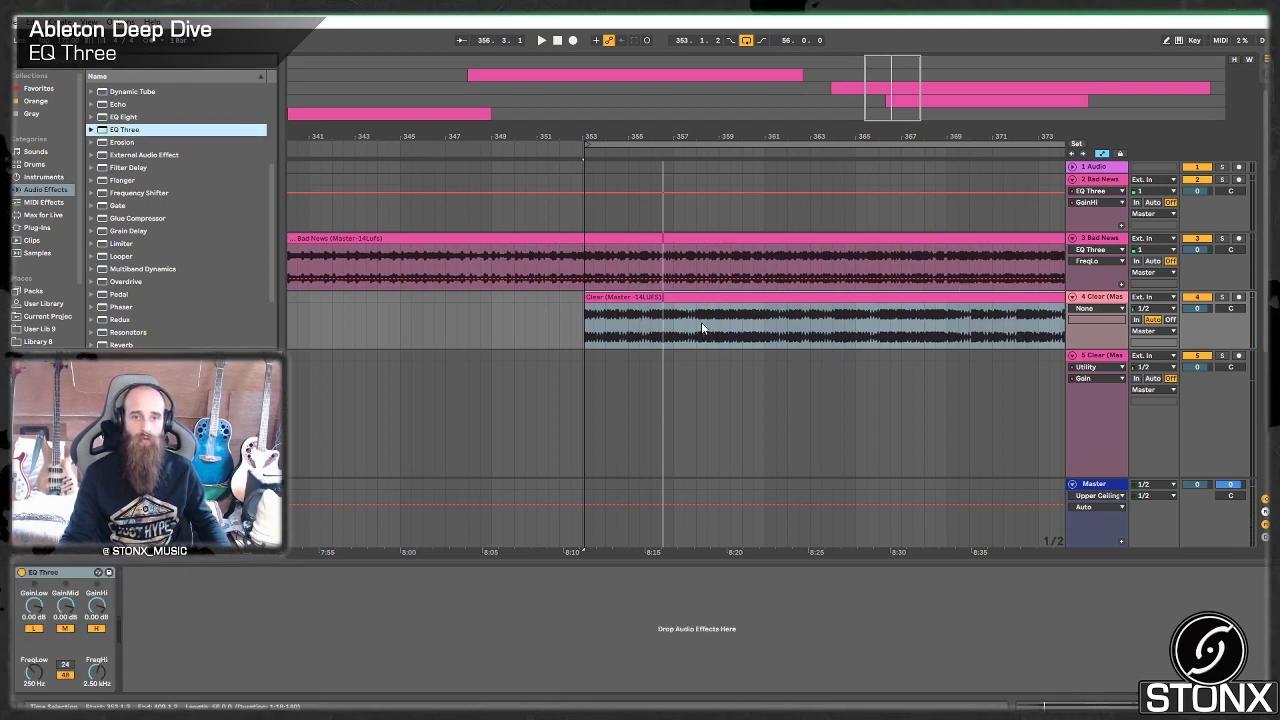
left_click(34, 629)
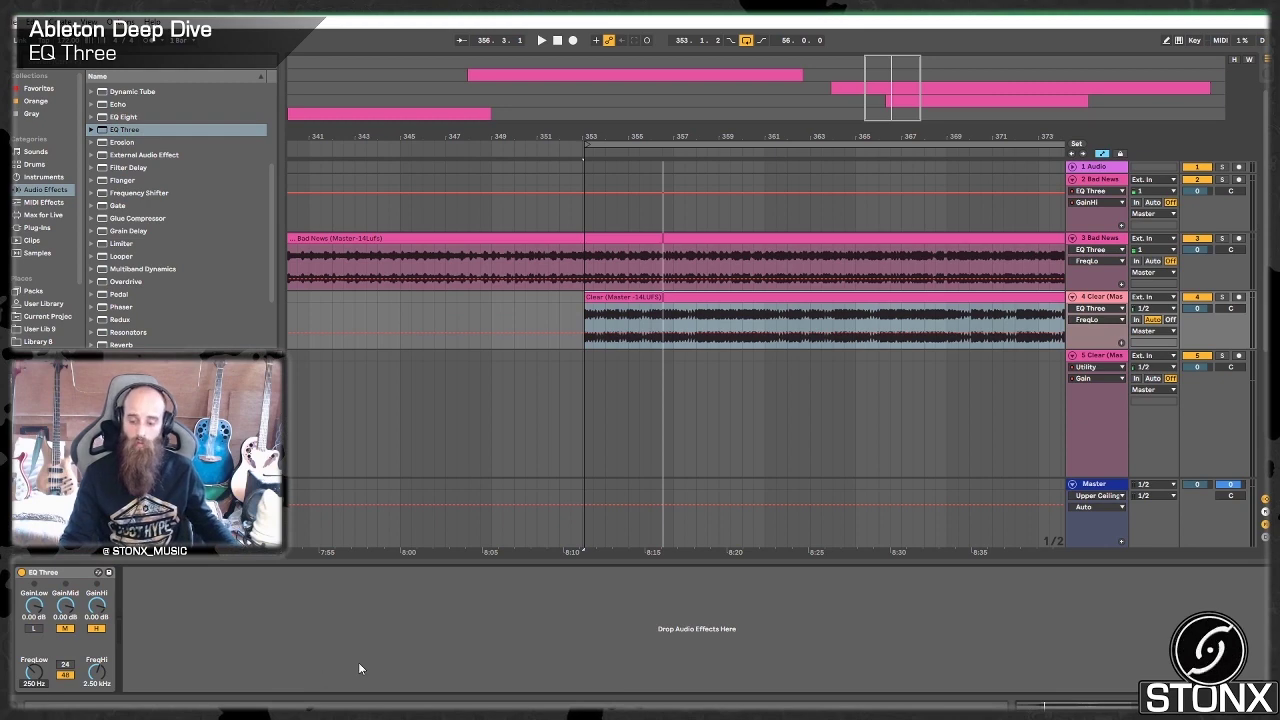
type("160")
key("Return")
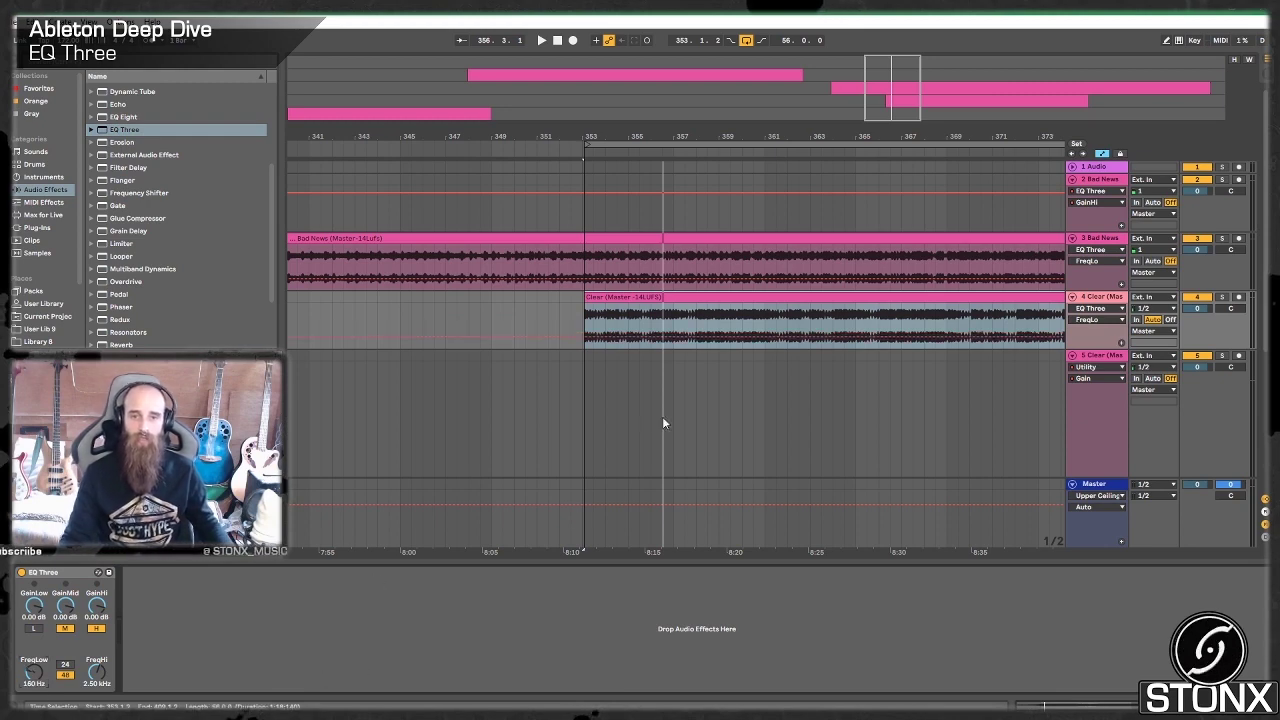
Step: Play Bad News and the filtered Clear clip together from bar 353 to check the blend, and stop playback
left_click(880, 239)
left_click(580, 309)
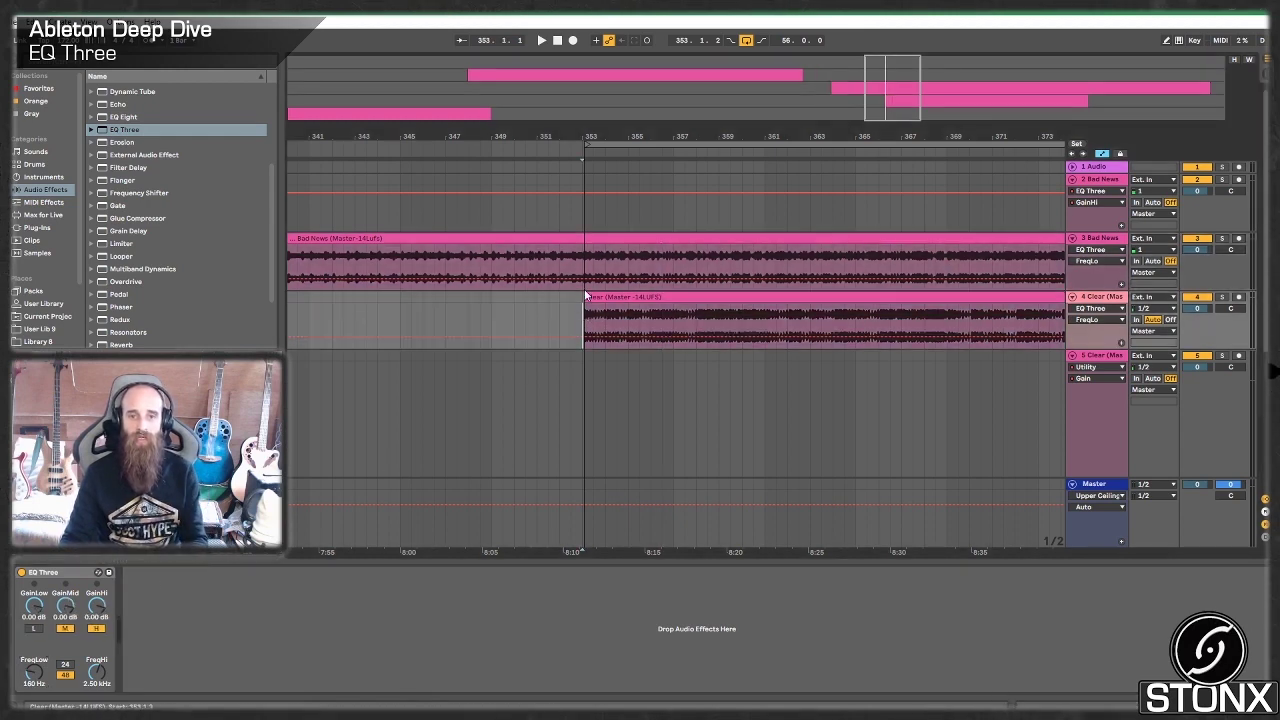
key("space")
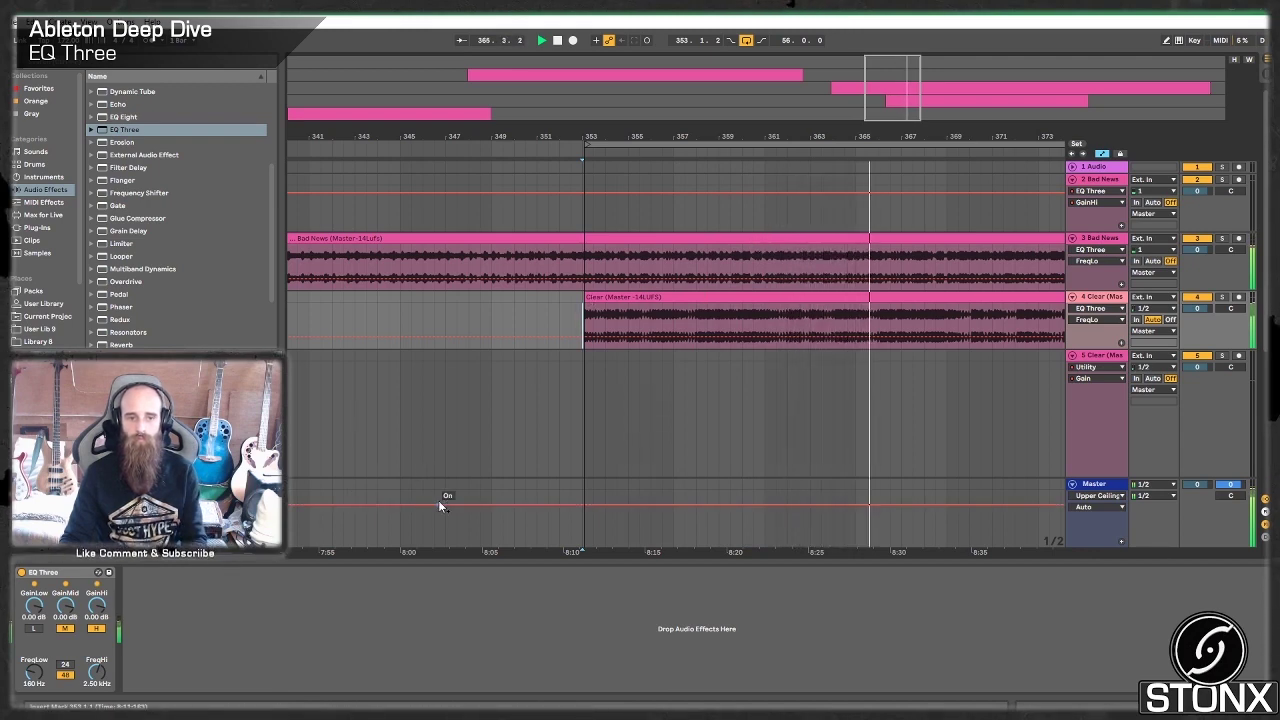
key("space")
Step: Solo the copied Clear track and raise its EQ Three FreqLow to about 900 Hz
left_click_drag(920, 62, 903, 96)
left_click(1220, 298)
key("space")
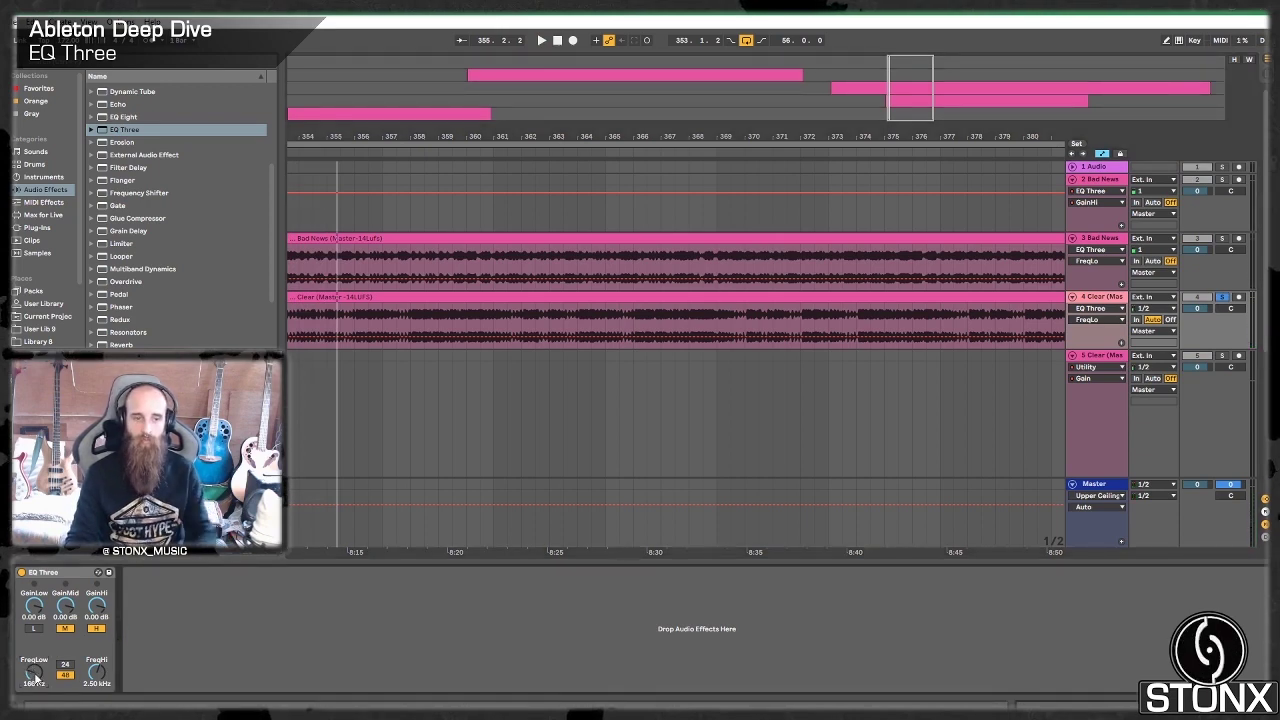
left_click_drag(35, 678, 35, 679)
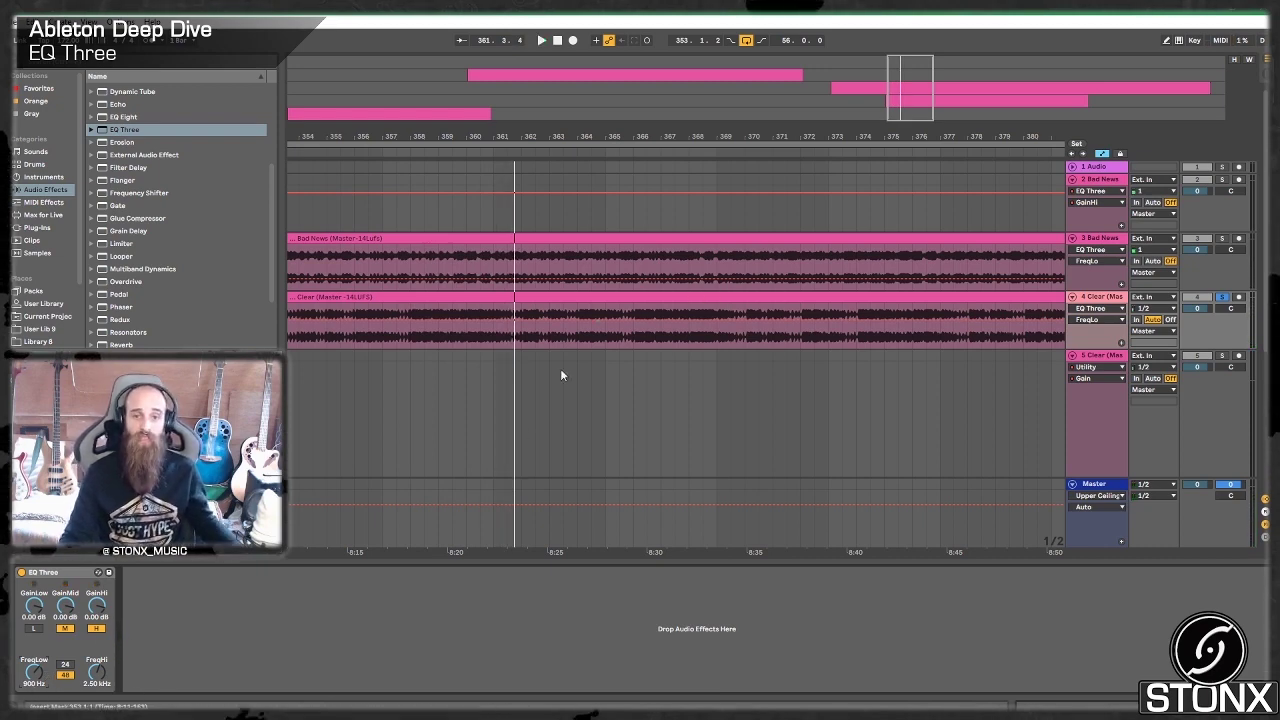
Step: Open and enlarge the SPAN analyzer on the Master track to examine the spectrum of both tracks played from bar 353
left_click_drag(870, 115, 827, 62)
left_click(604, 213)
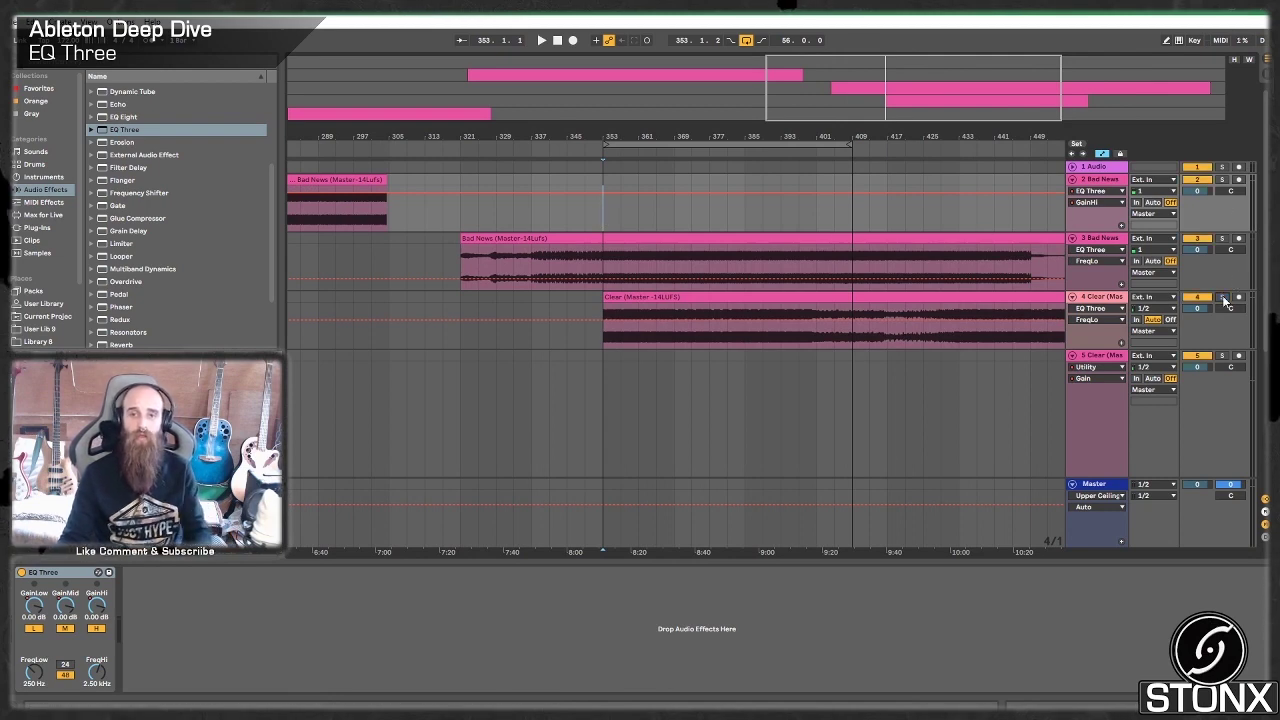
left_click(1101, 482)
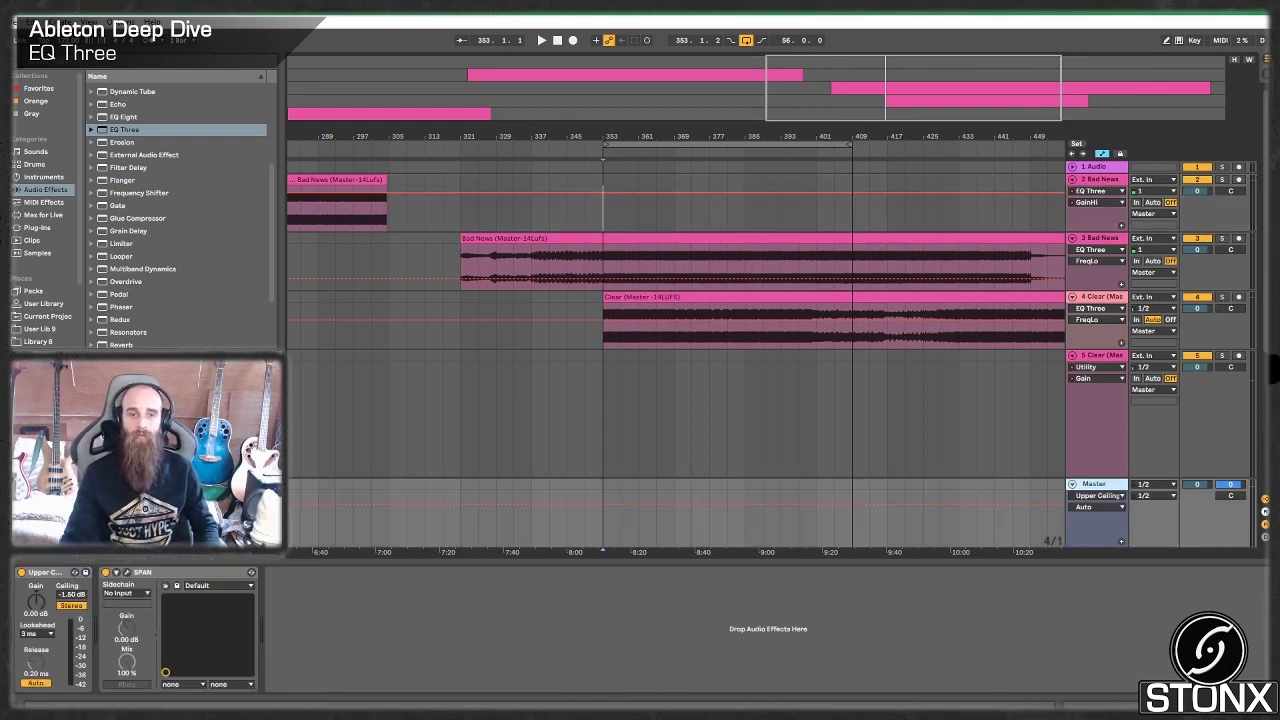
left_click(128, 572)
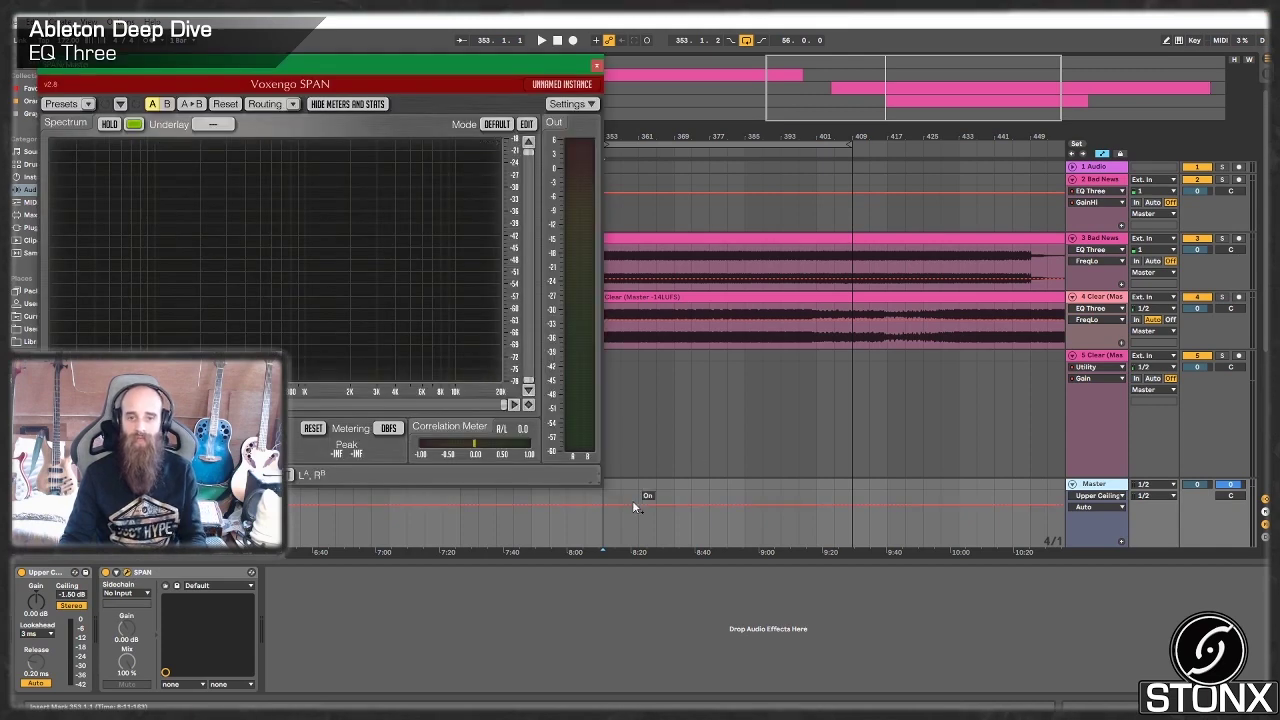
key("space")
left_click_drag(598, 487, 964, 526)
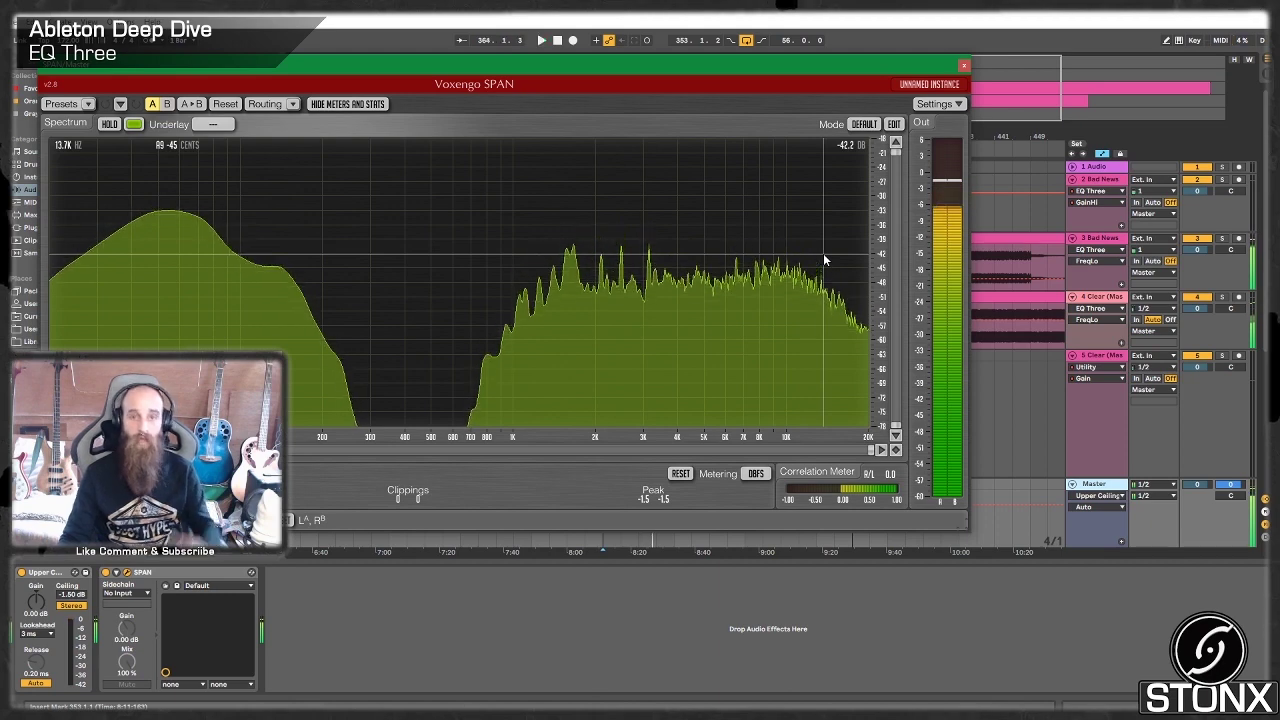
key("space")
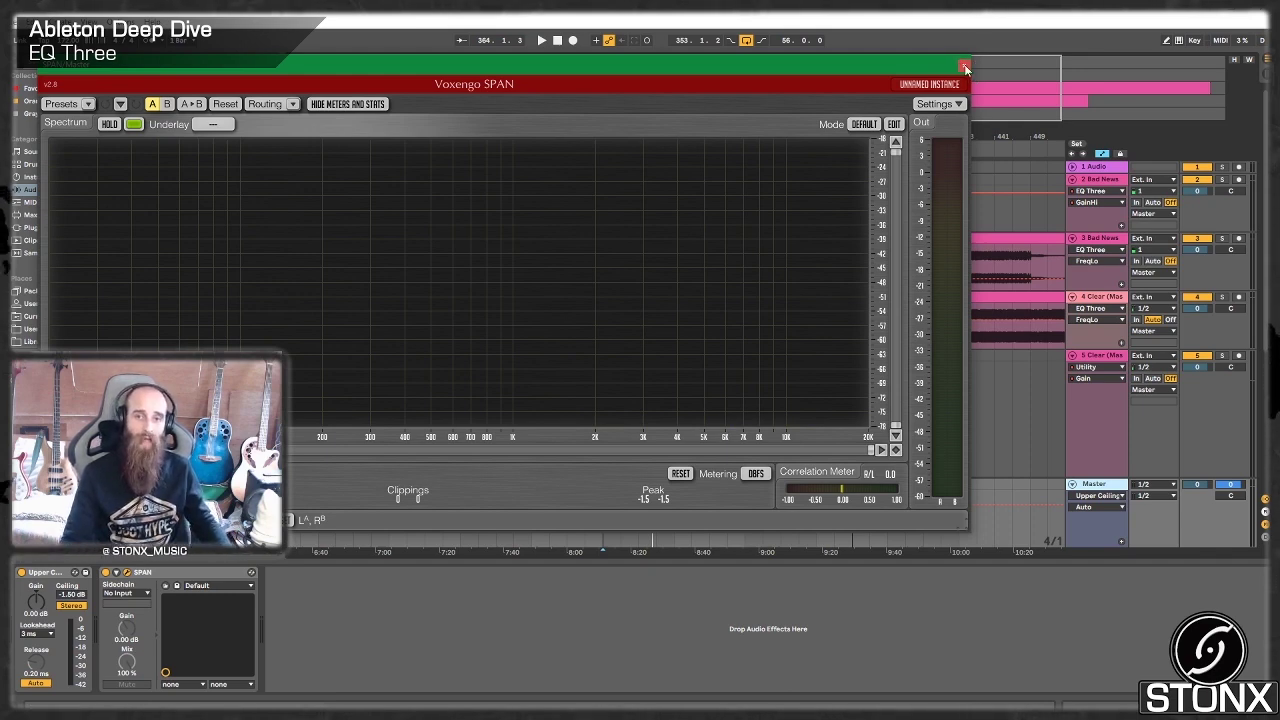
Step: Close the SPAN analyzer and raise FreqLow on the second Bad News track's EQ Three to 899 Hz
left_click(964, 67)
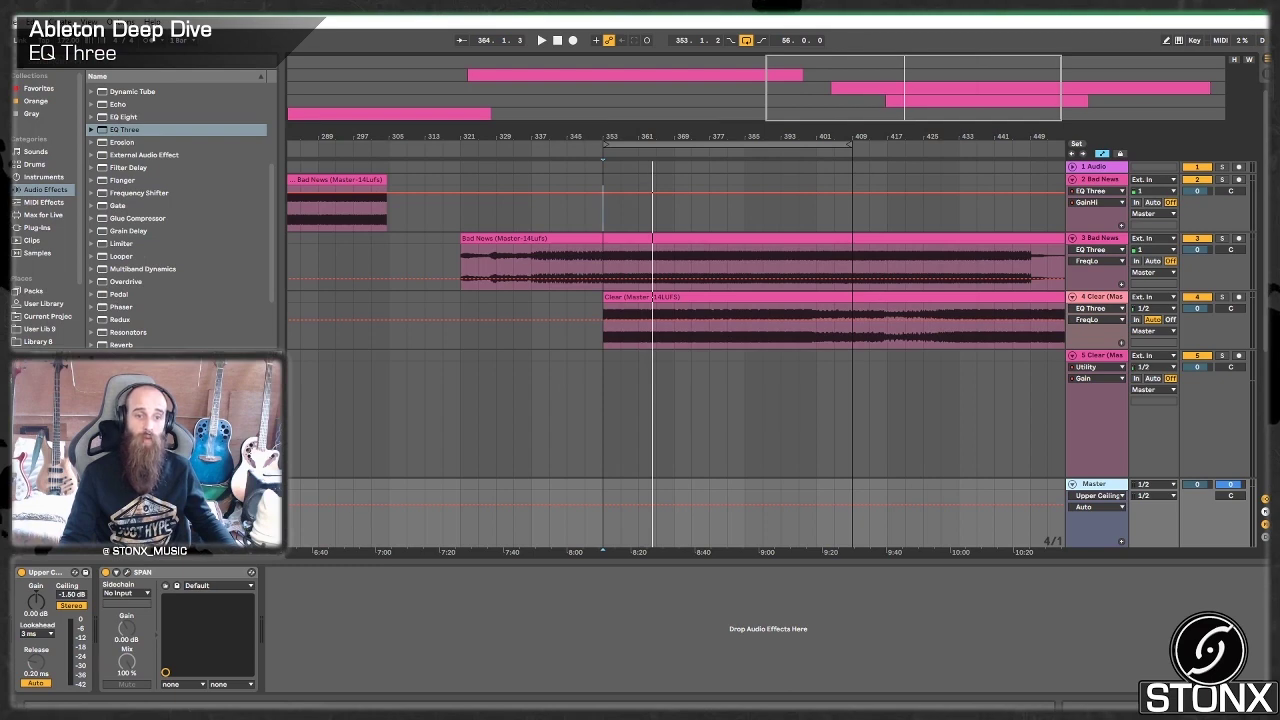
left_click(1110, 245)
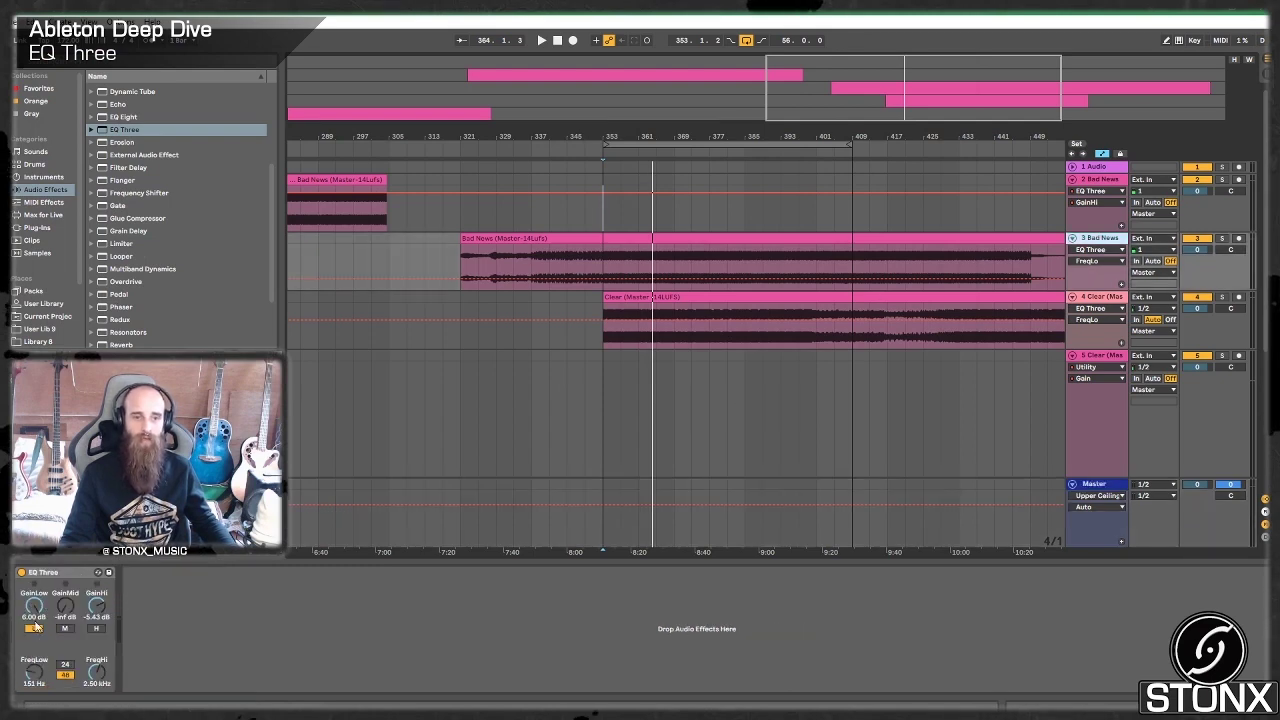
left_click_drag(34, 672, 34, 650)
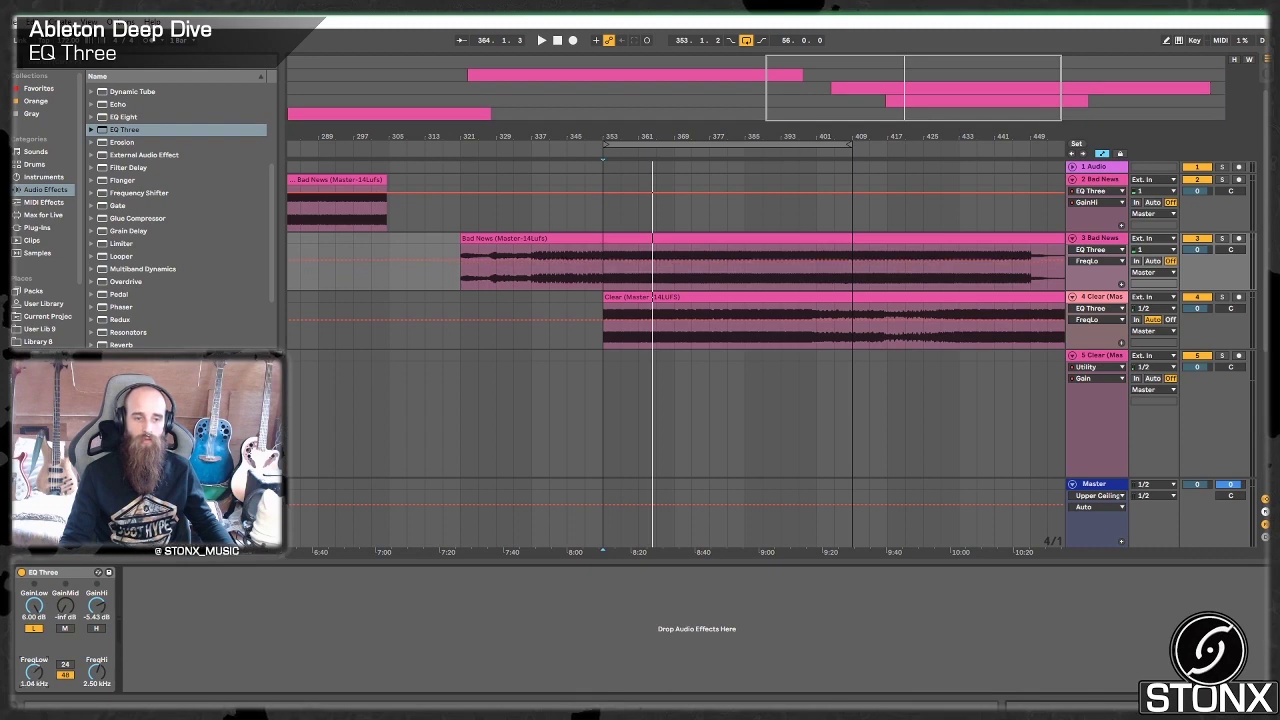
scroll(37, 677, "down", 2)
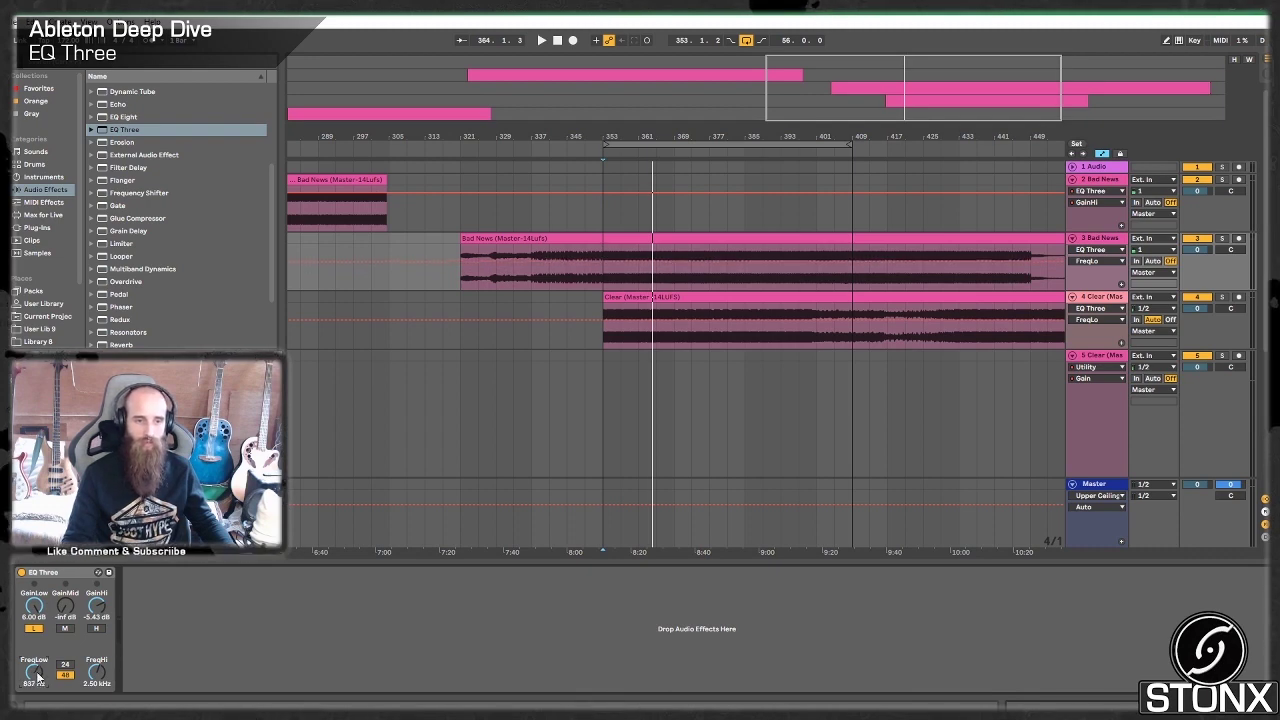
Step: Play Bad News and the copied Clear clip together from bar 353 and examine the Master spectrum in the SPAN analyzer
left_click(600, 312)
key("space")
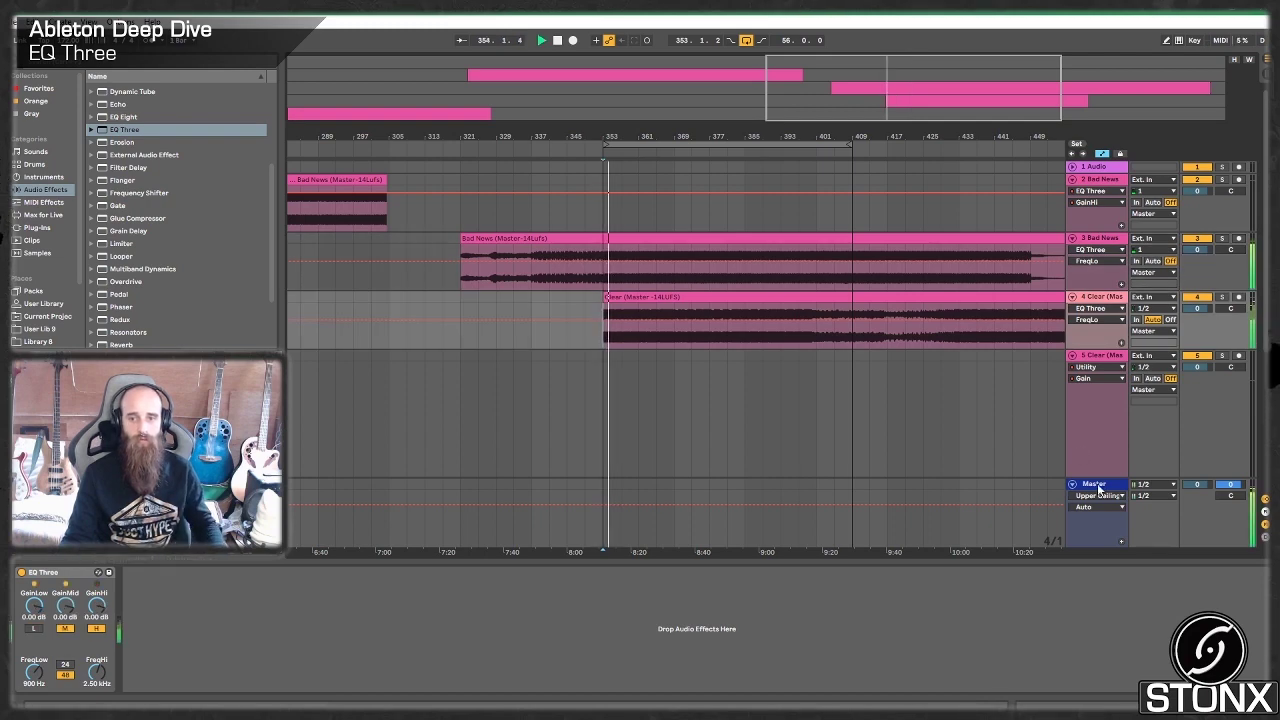
left_click(1096, 486)
left_click(126, 573)
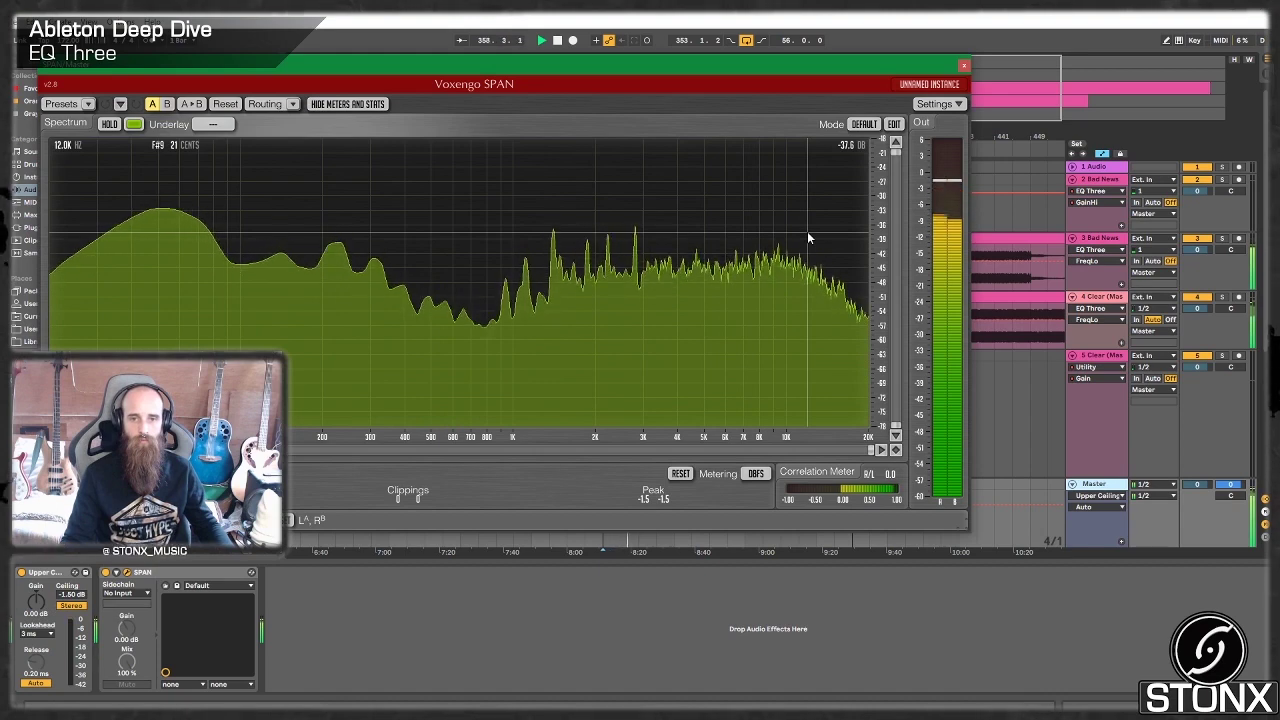
left_click(964, 67)
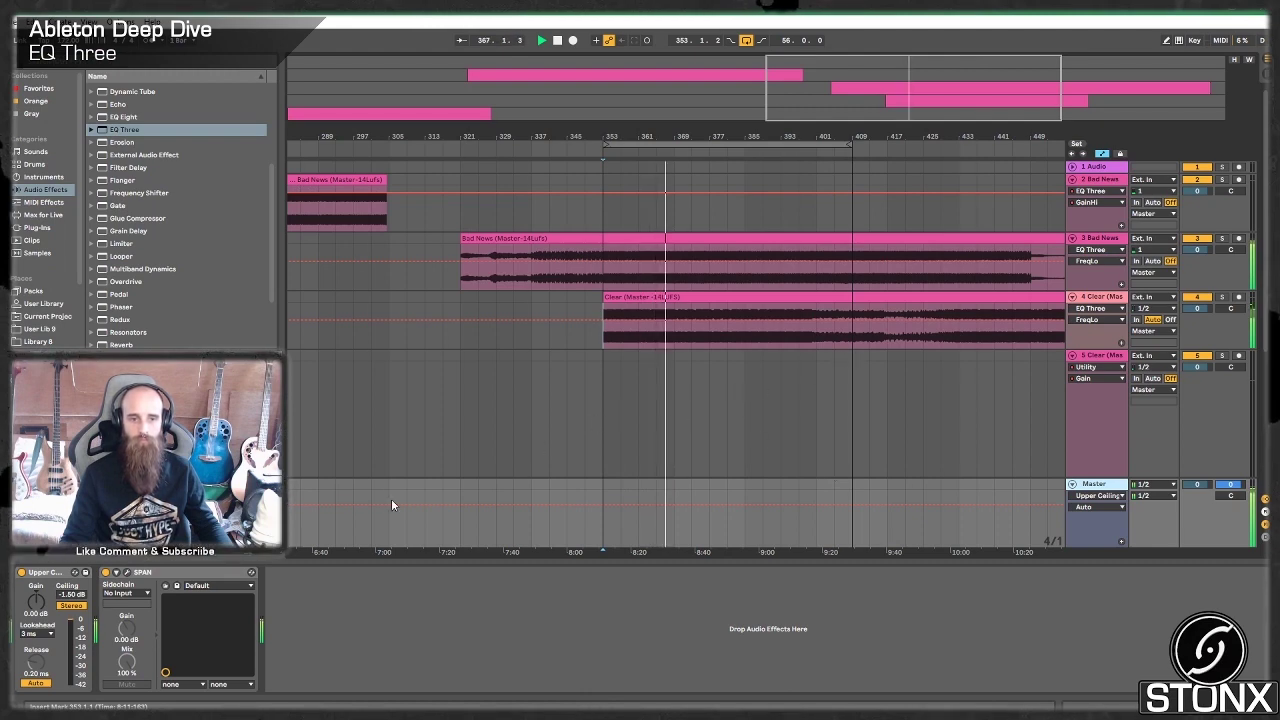
Step: Stop playback and compare the EQ Three settings of the second Bad News track with those of the copied Clear track
left_click(1097, 297)
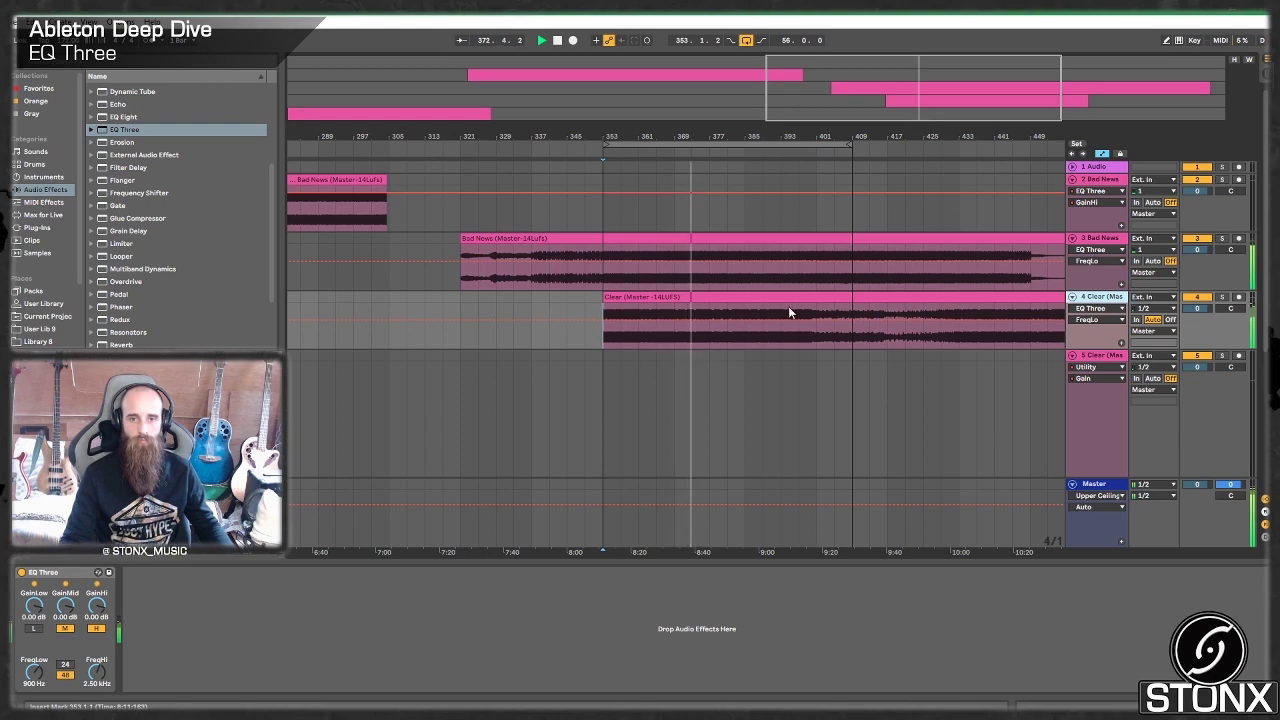
left_click_drag(939, 142, 840, 155)
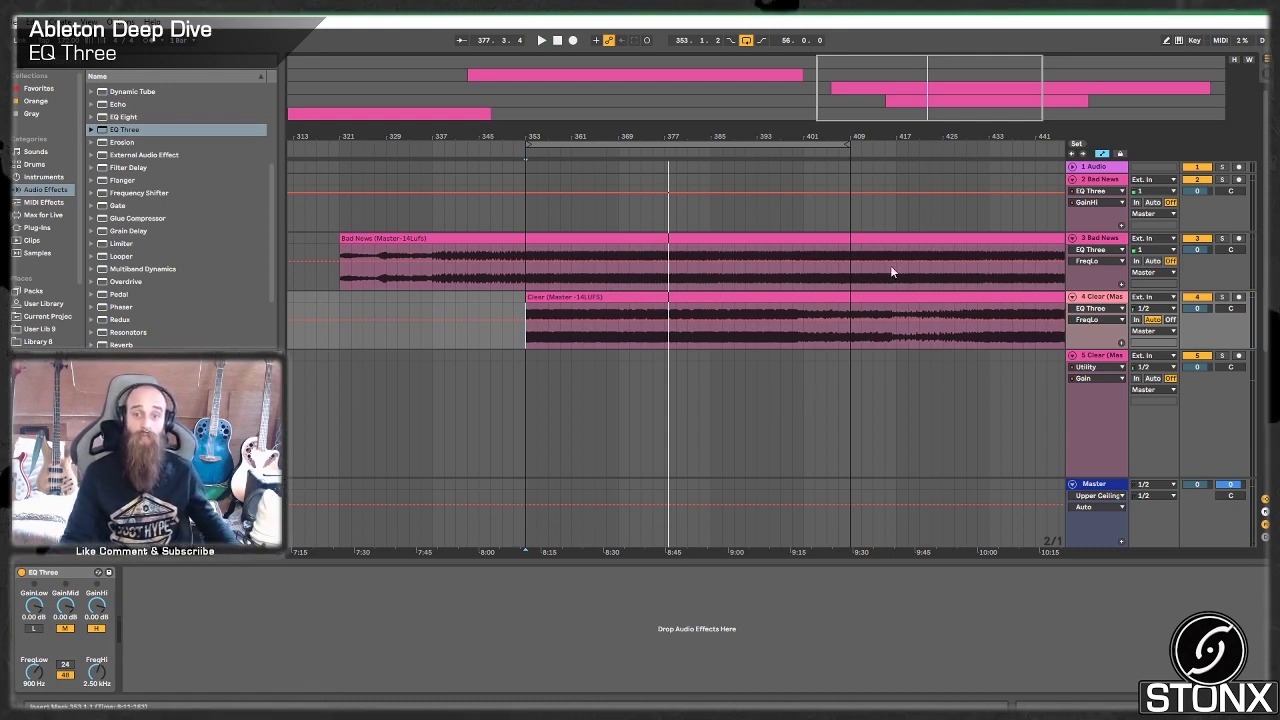
left_click(1110, 244)
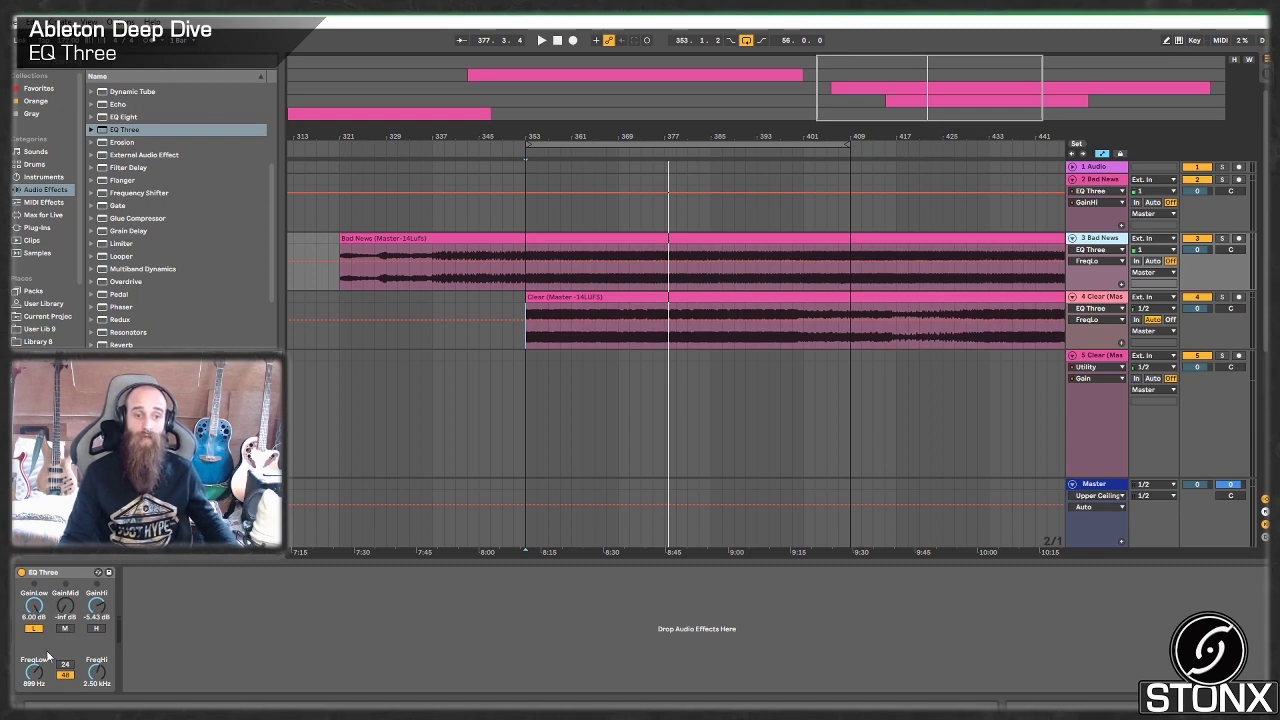
left_click(1106, 298)
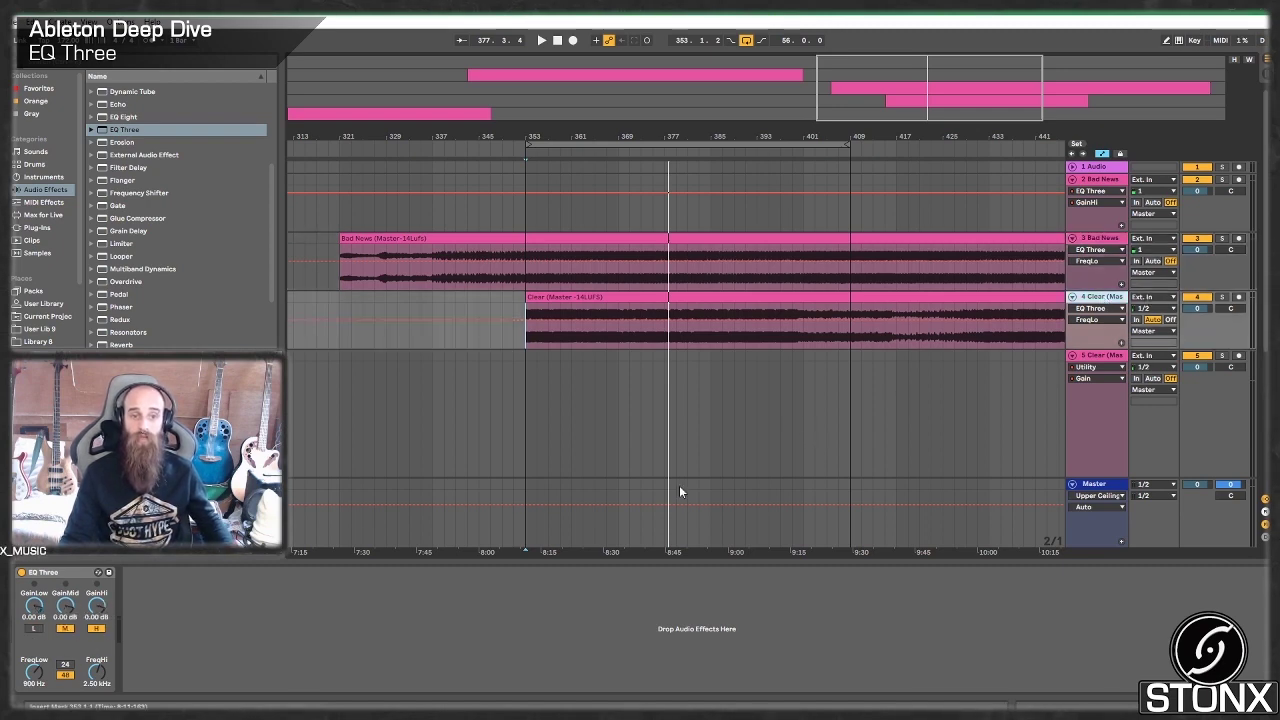
left_click(1097, 180)
left_click(1097, 239)
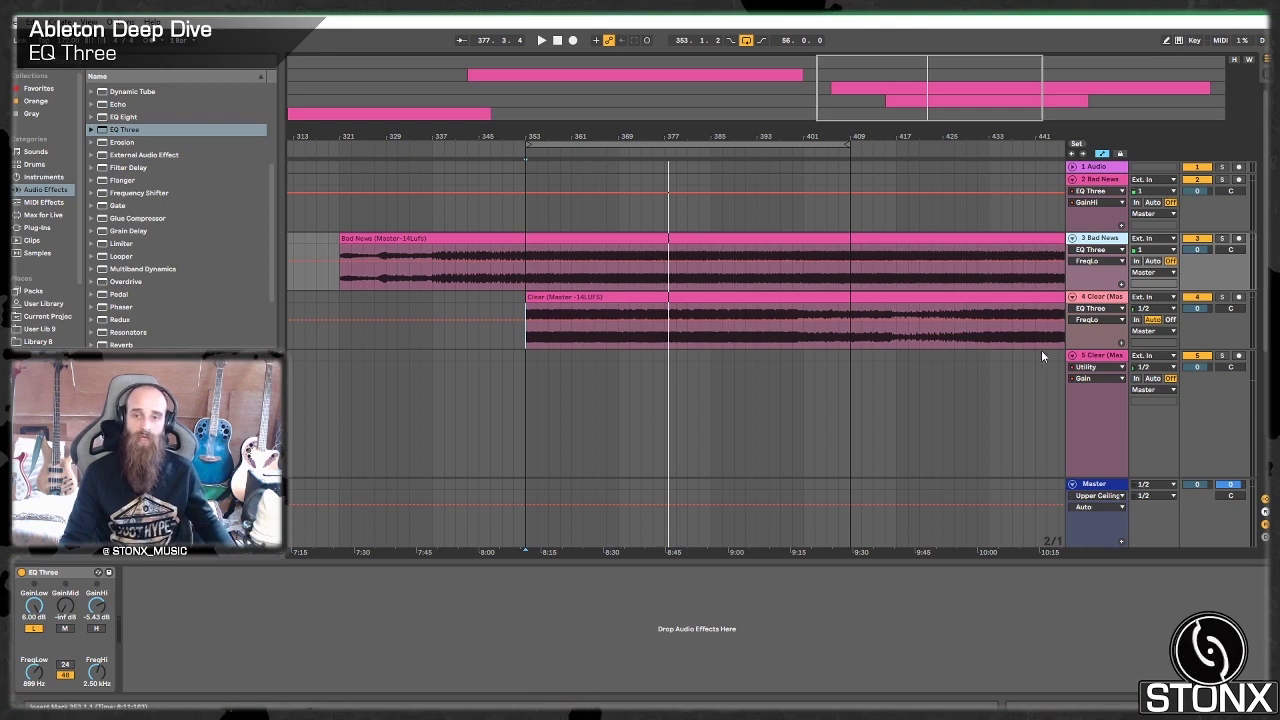
left_click(1120, 298)
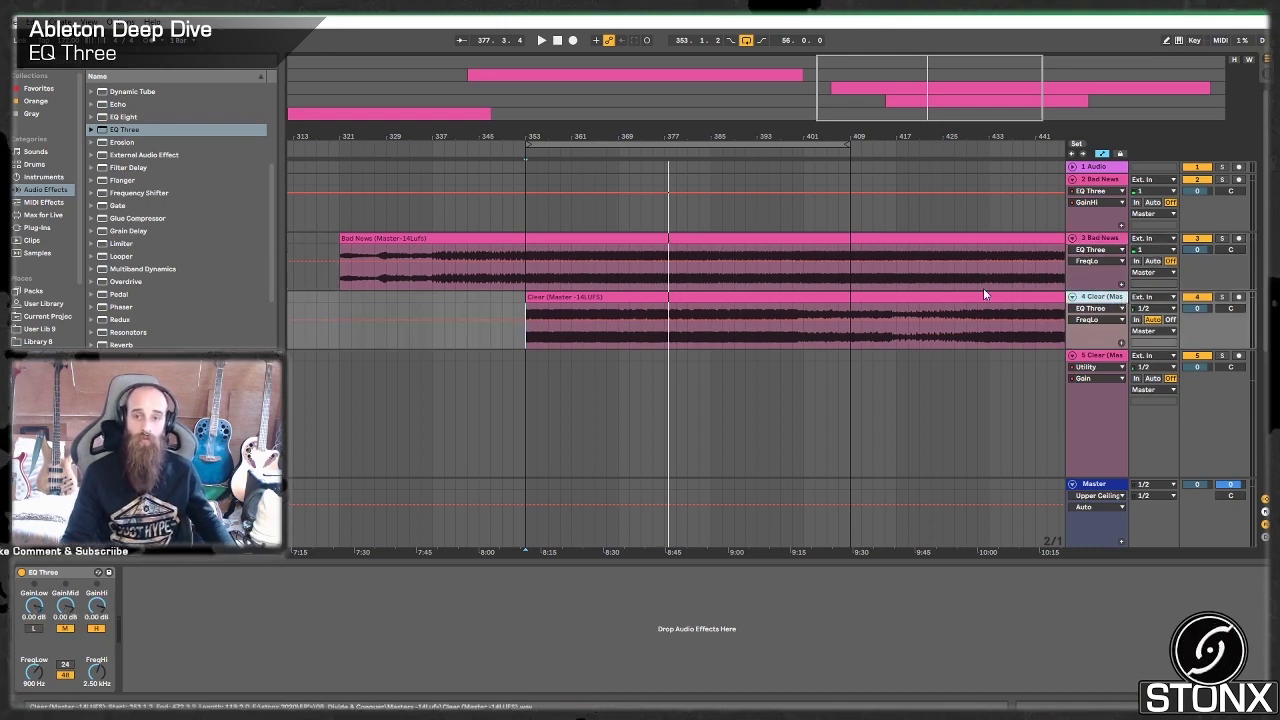
Step: Place the sample 1 4-Audio.wav from the dnb kick Project's Processed folder on the fifth track at bar 545
left_click_drag(757, 137, 757, 60)
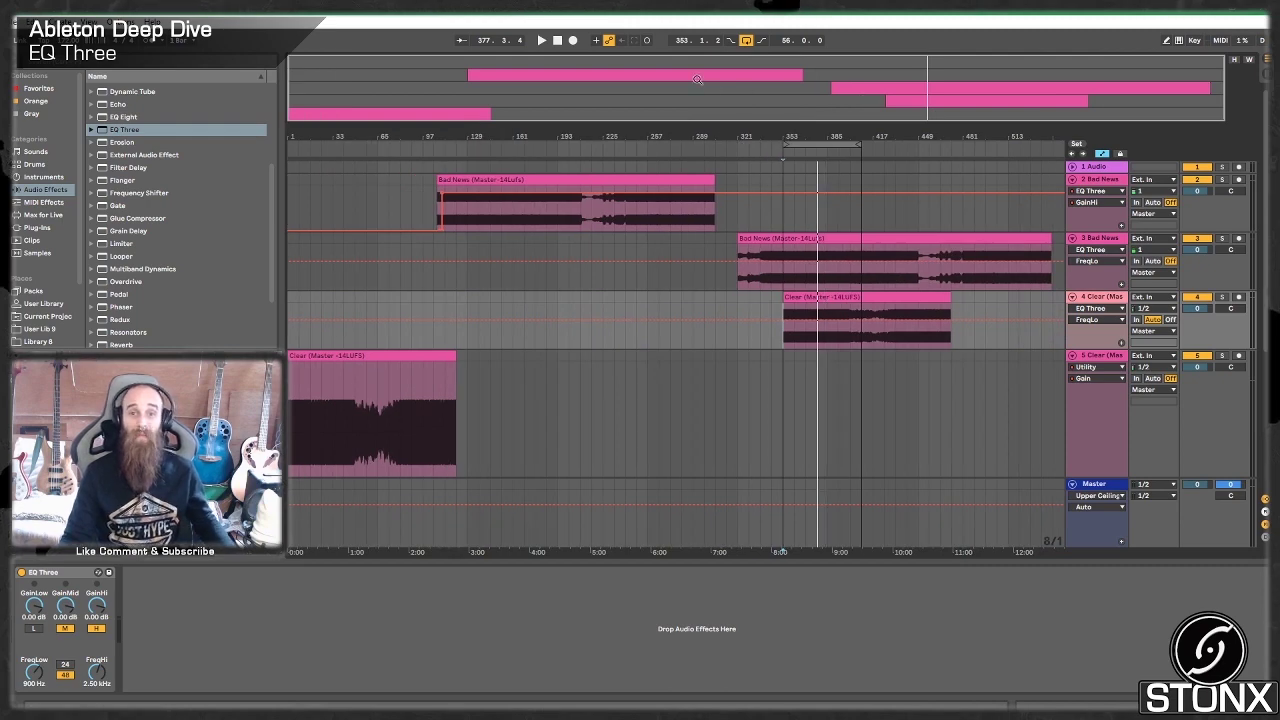
left_click_drag(757, 152, 515, 160)
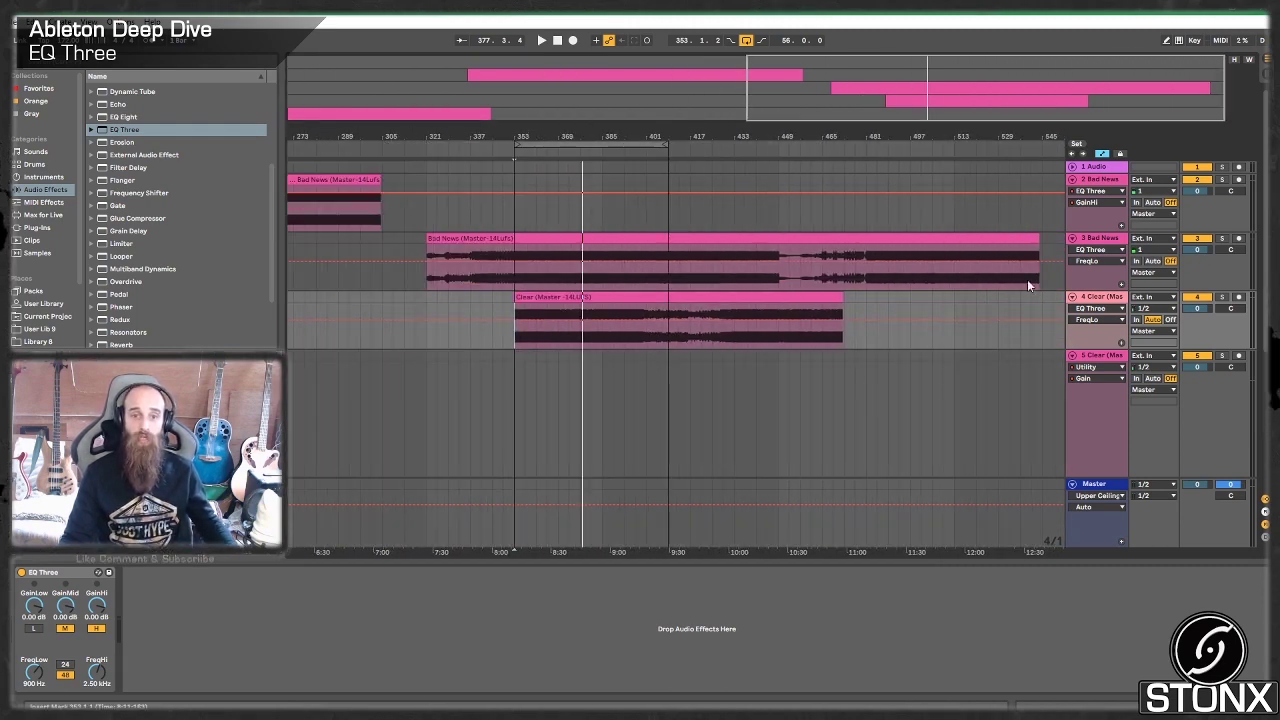
left_click(1053, 306)
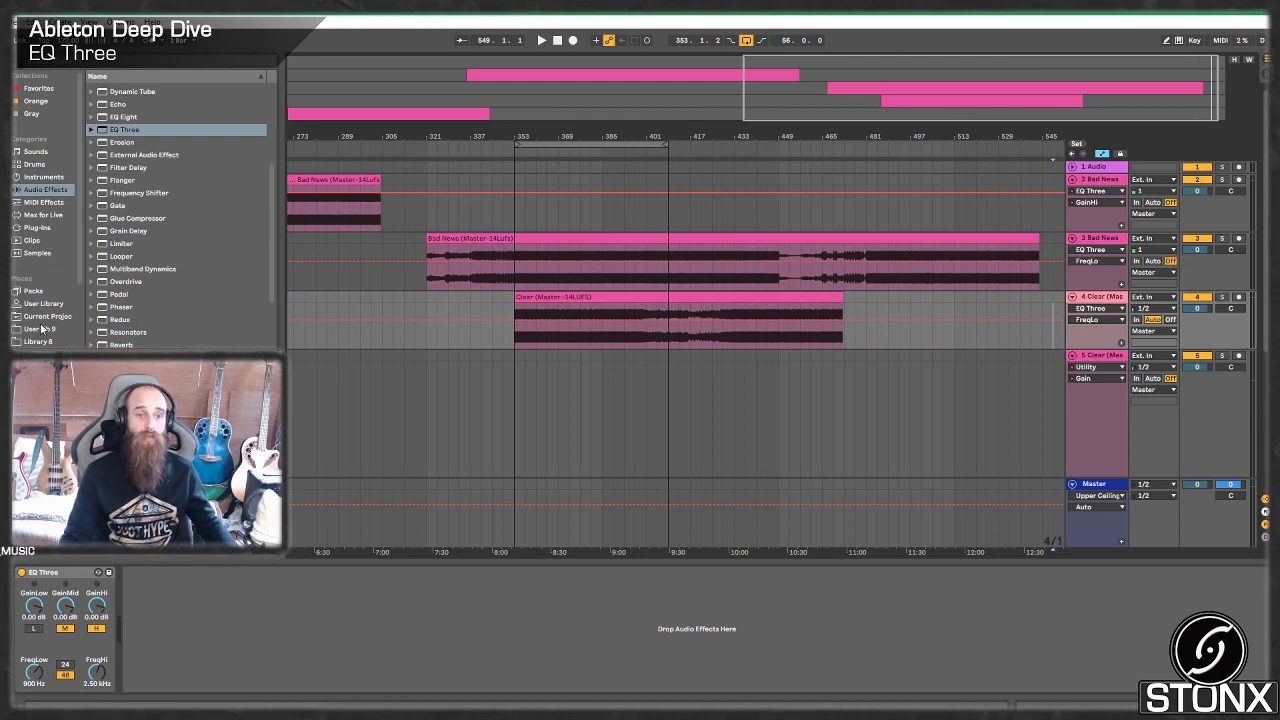
scroll(42, 328, "down", 3)
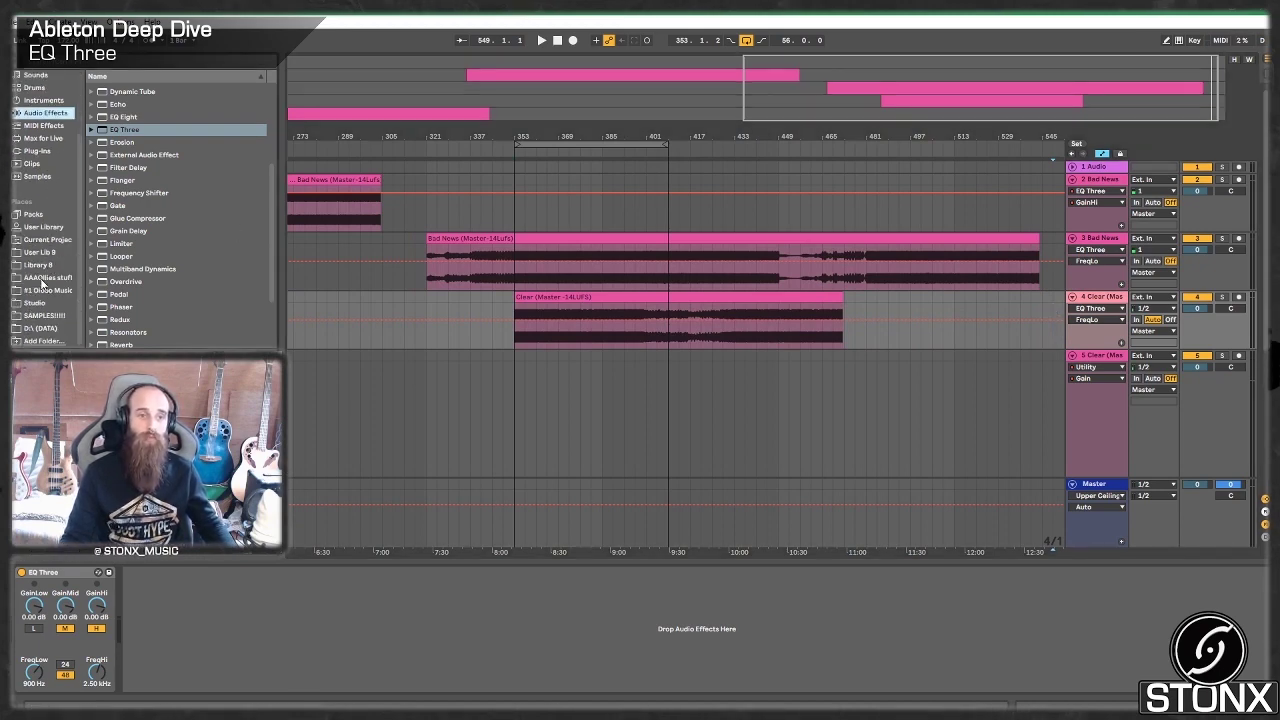
left_click(33, 291)
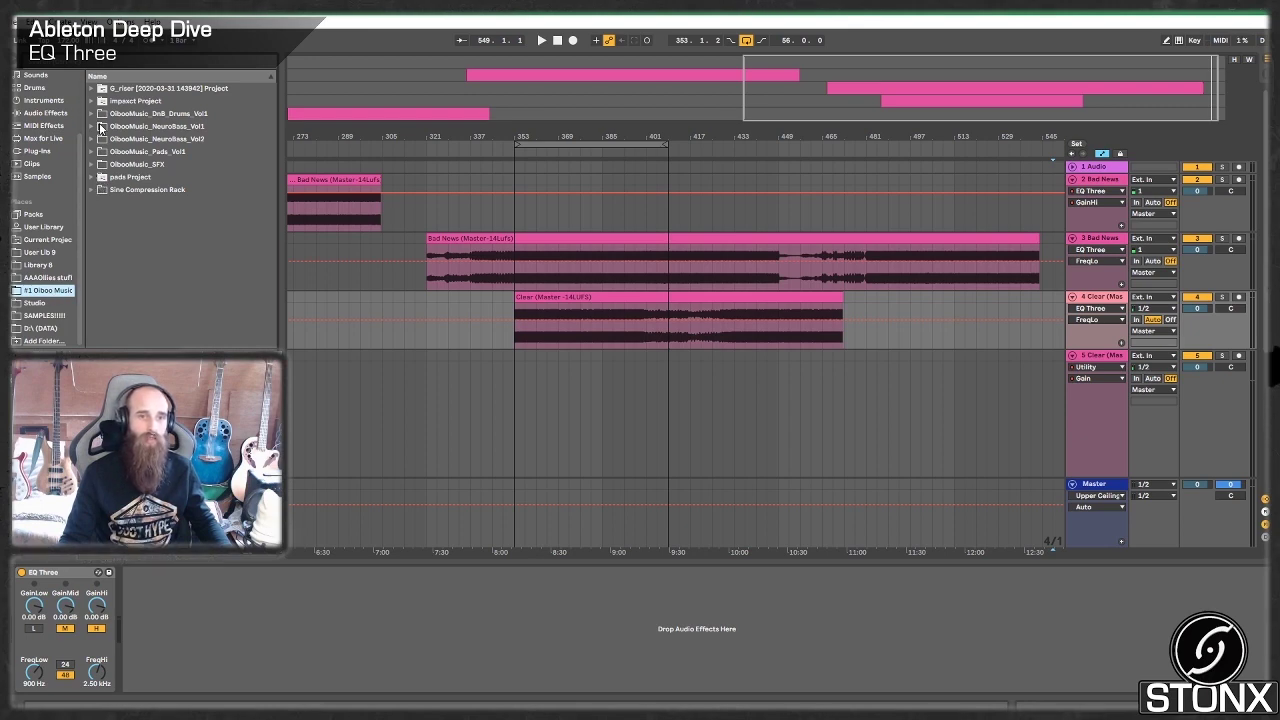
left_click(92, 114)
left_click(101, 151)
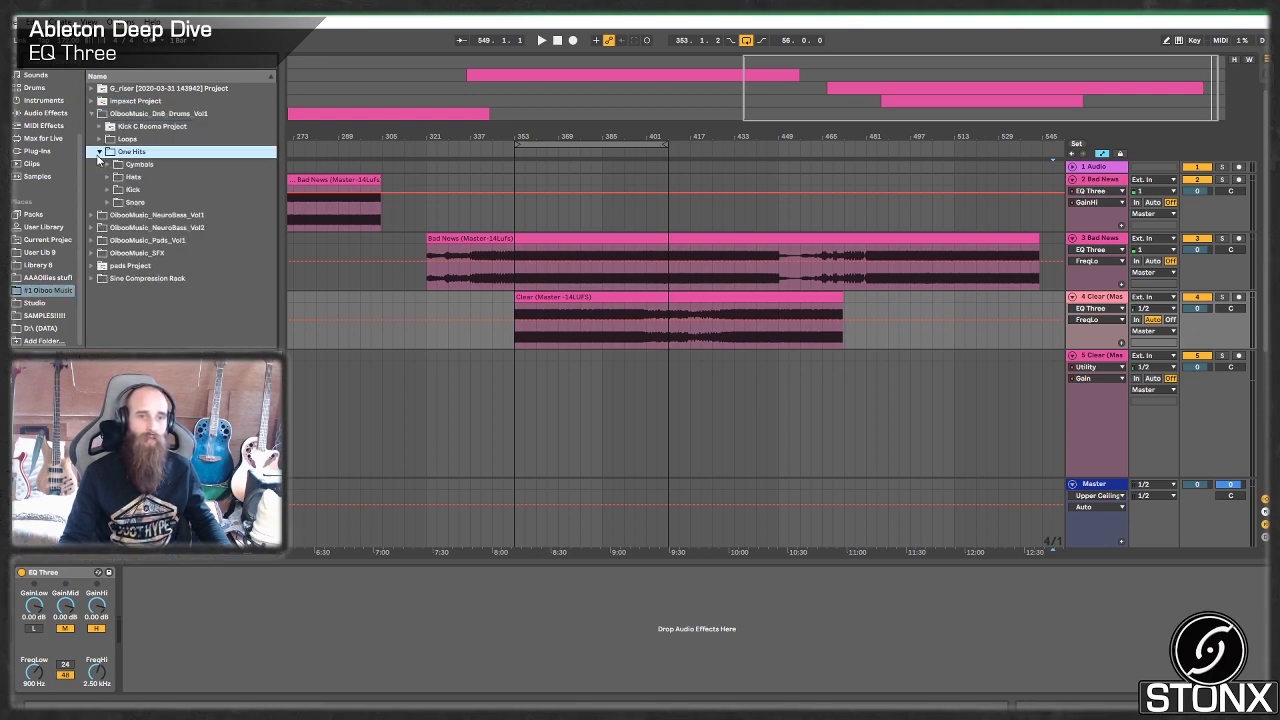
left_click(107, 190)
left_click(116, 215)
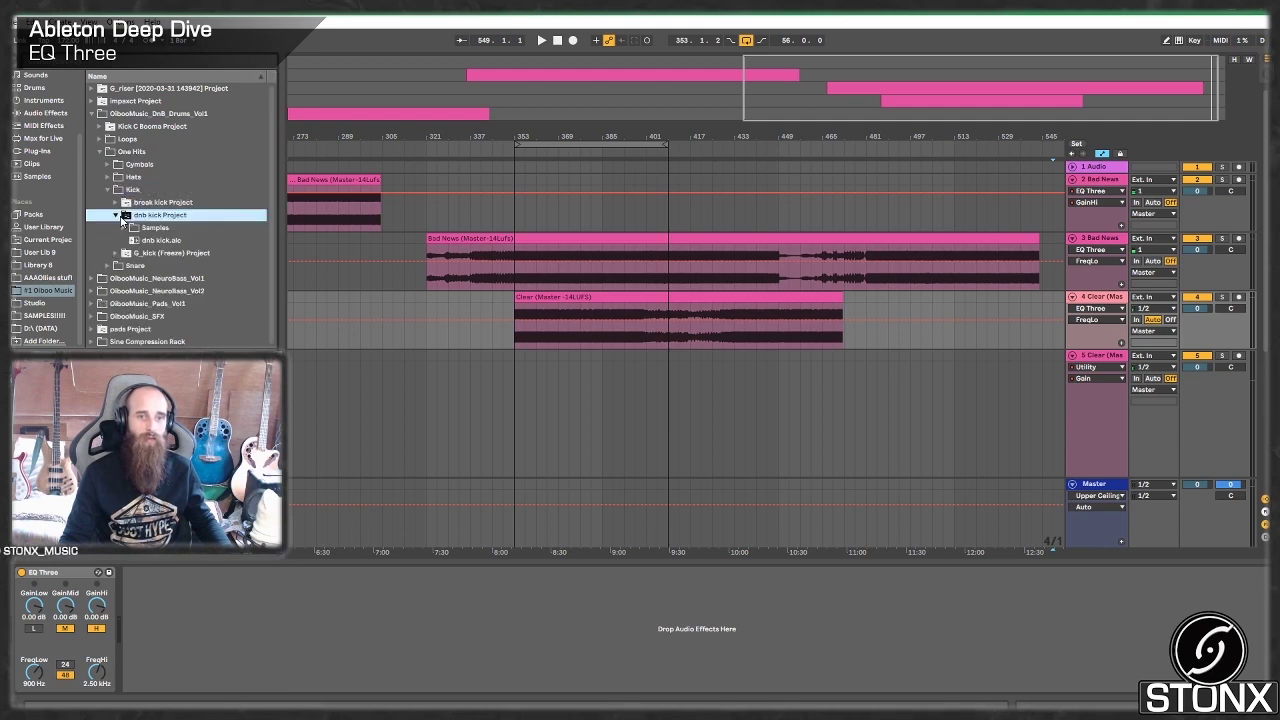
left_click(137, 228)
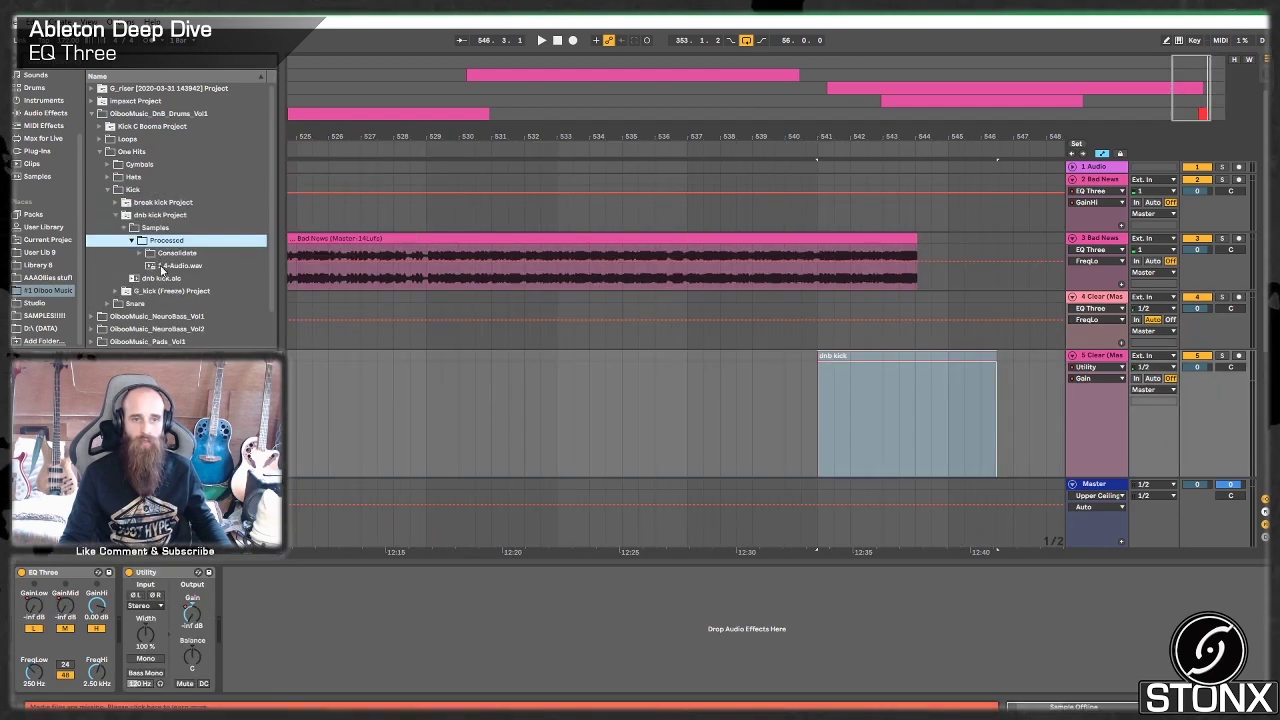
left_click_drag(161, 266, 1027, 367)
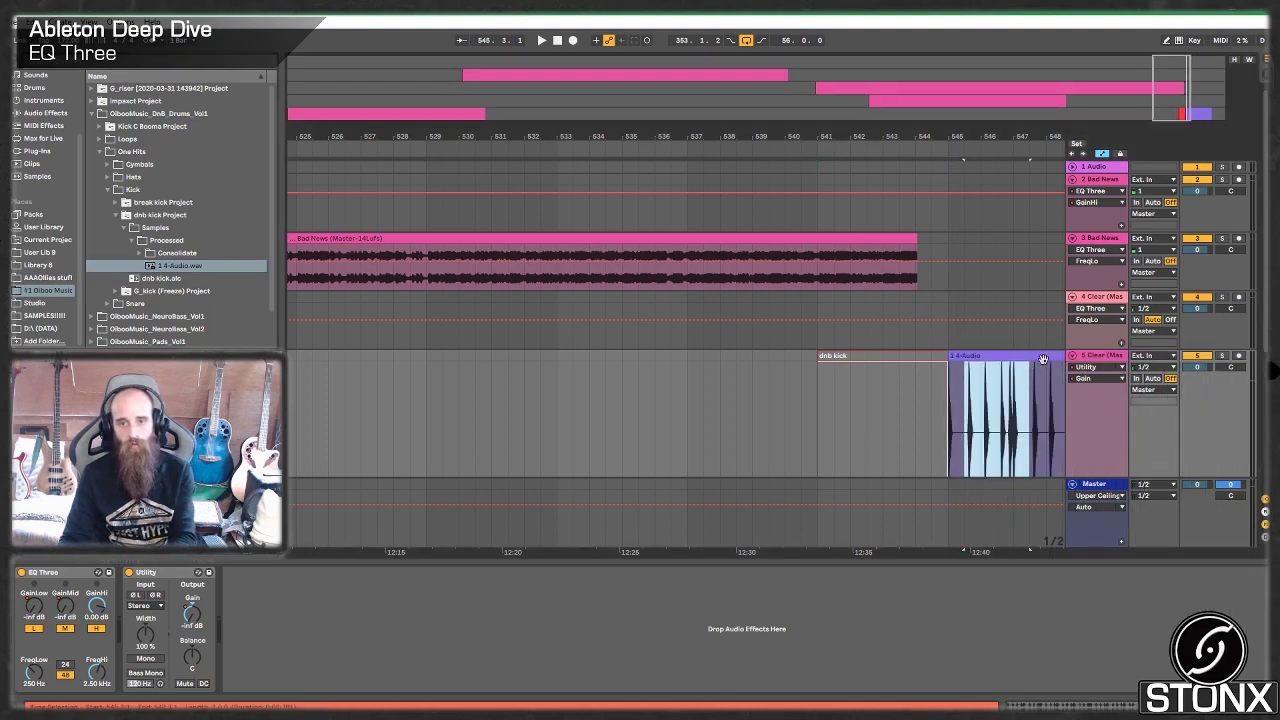
Step: Trim the 1 4-Audio clip down to its first kick hit by deleting the rest of the audio
left_click_drag(966, 400, 1011, 363)
key("Delete")
left_click(1034, 355)
key("Delete")
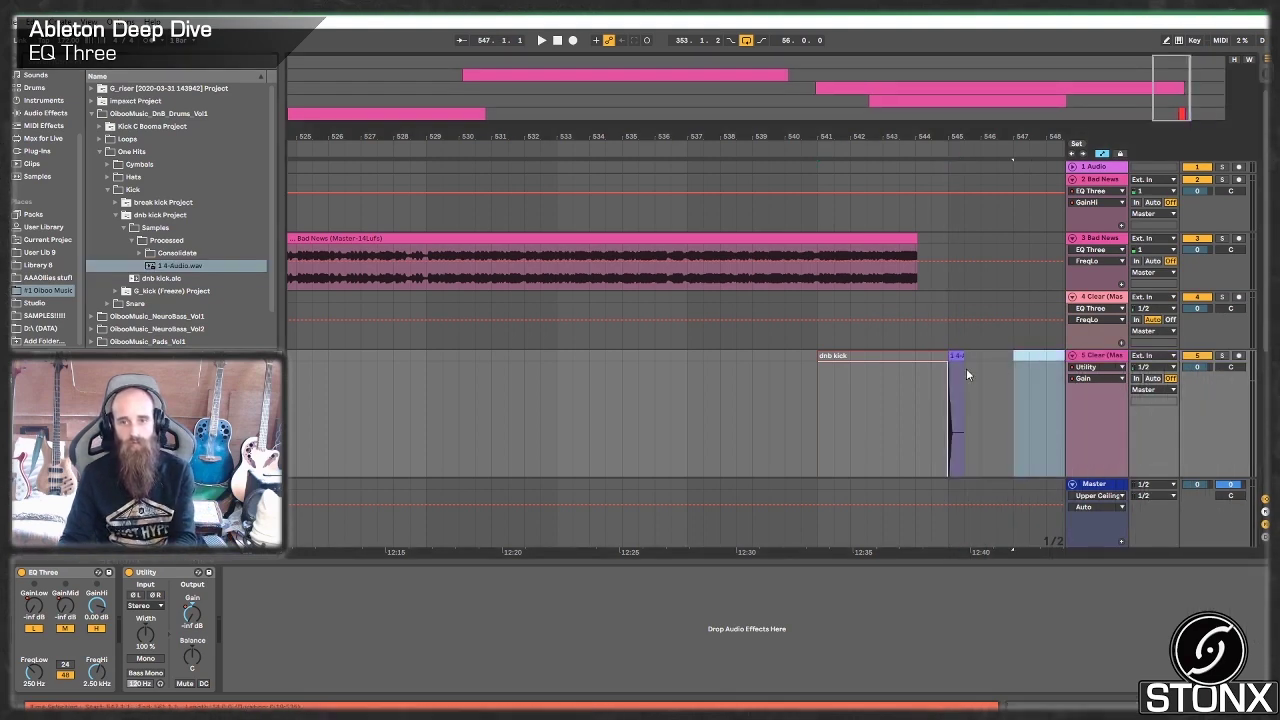
left_click(961, 378)
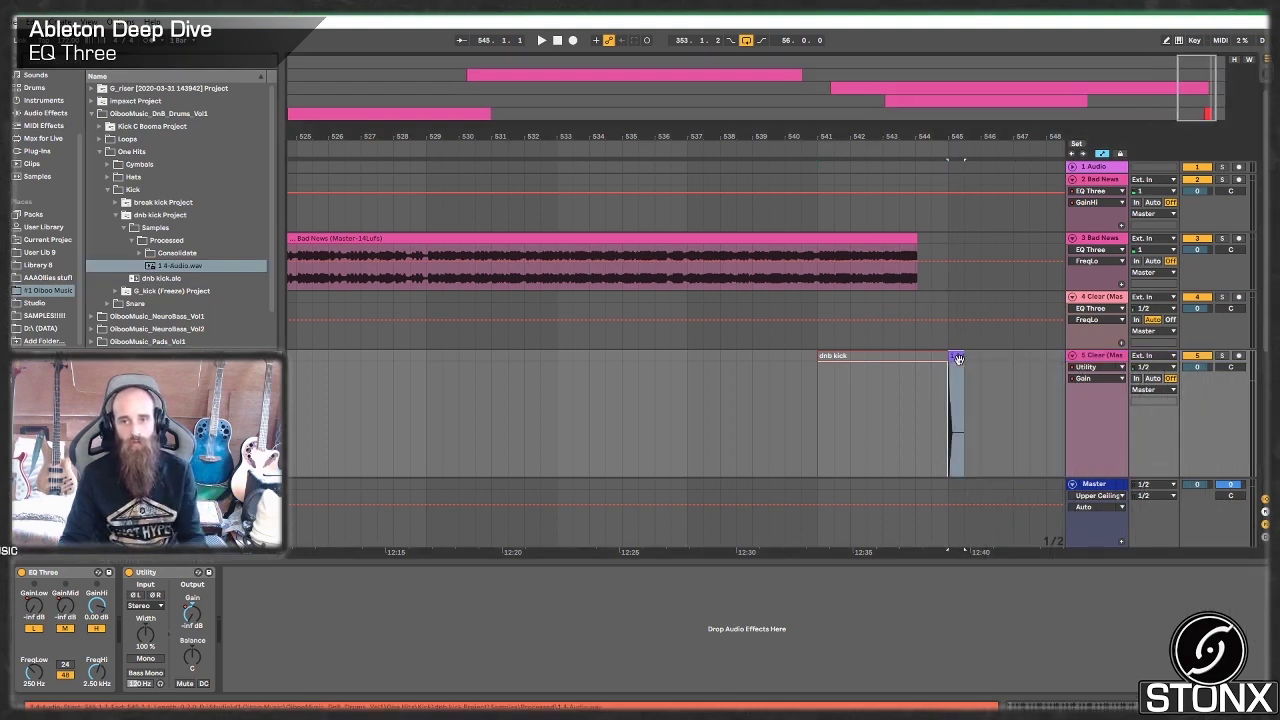
Step: Solo the fifth track, move the trimmed kick clip onto its own new track below it and try playing the kick
left_click(1221, 356)
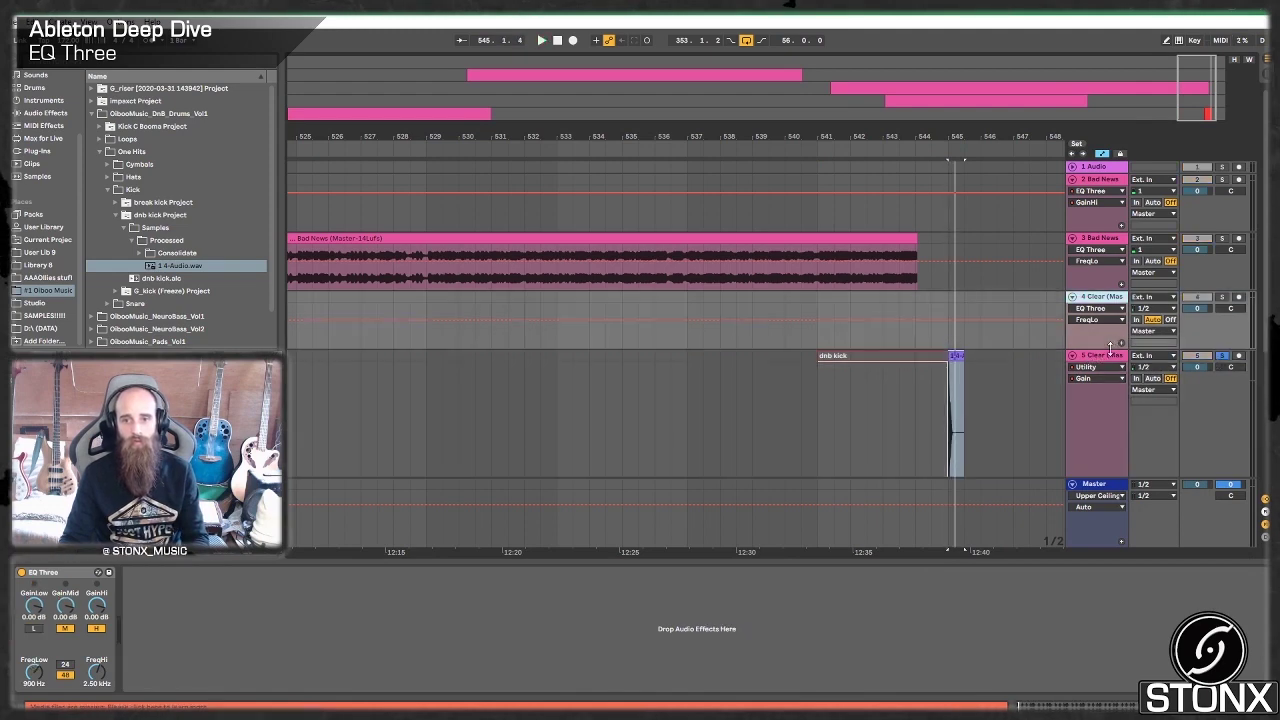
left_click_drag(955, 357, 950, 470)
key("space")
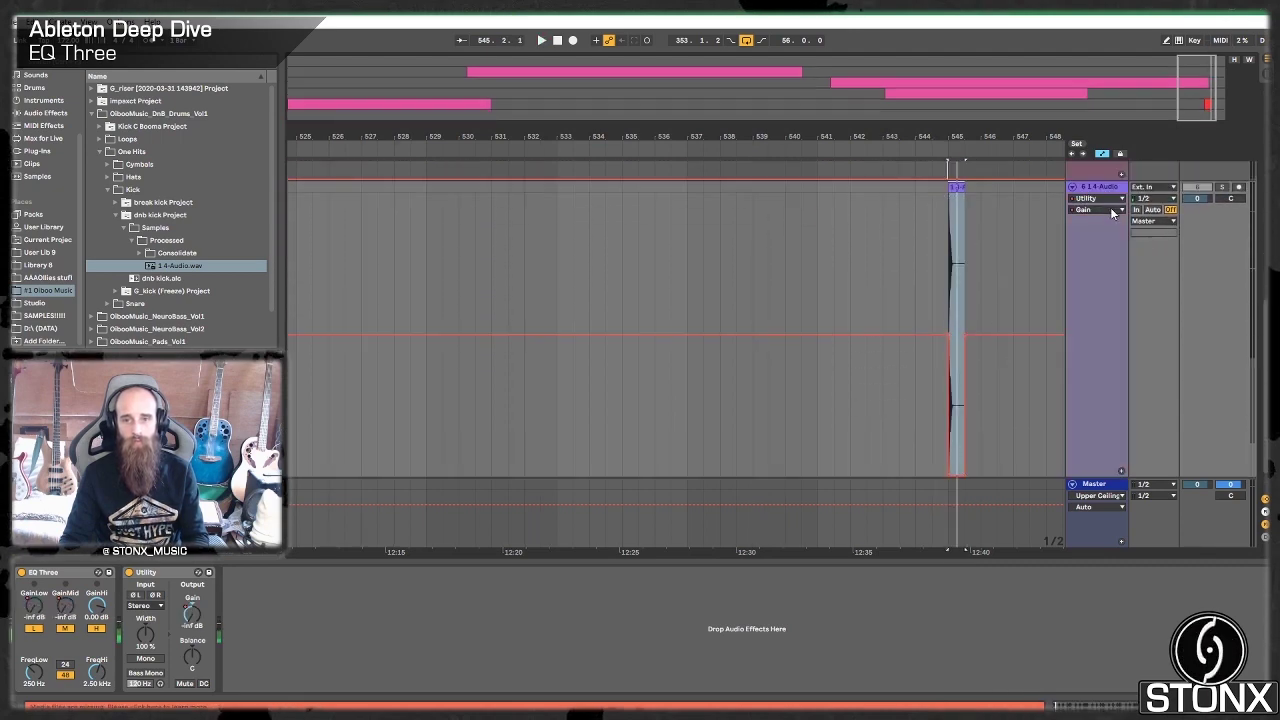
key("space")
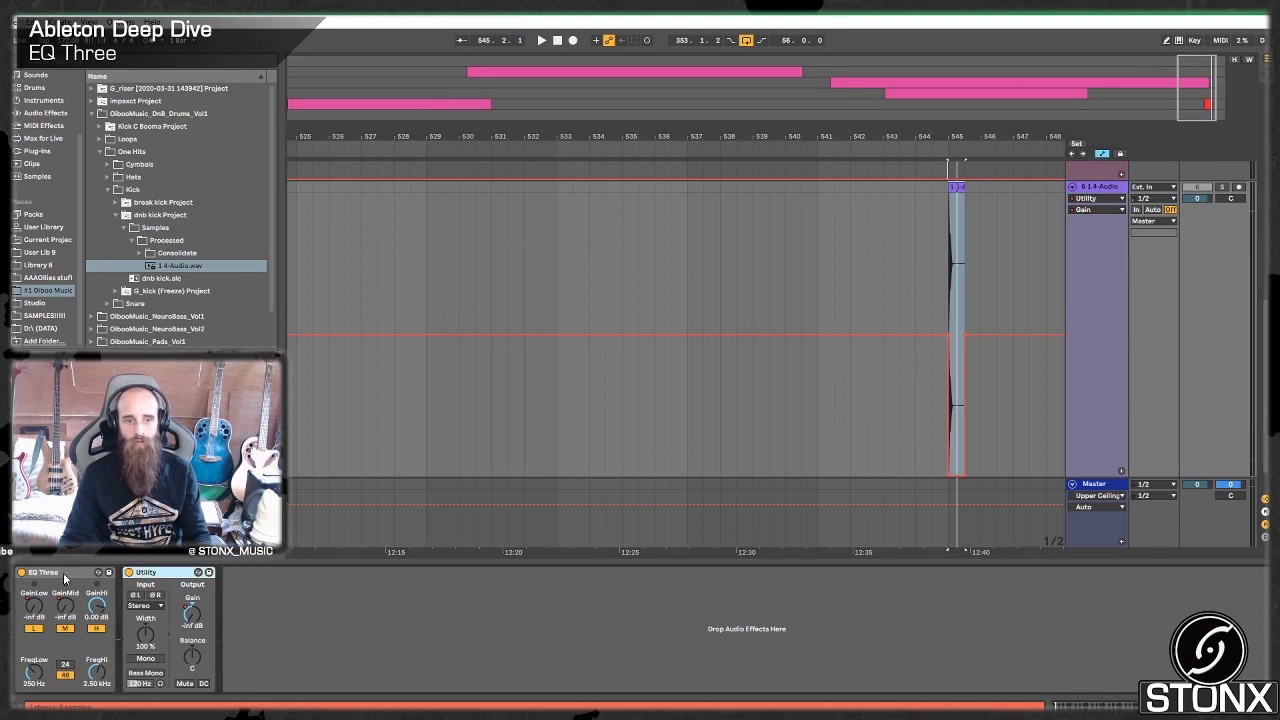
Step: Remove EQ Three and Utility from the new kick track, then audition the kick with the solo cleared
left_click(42, 572)
key("Delete")
key("space")
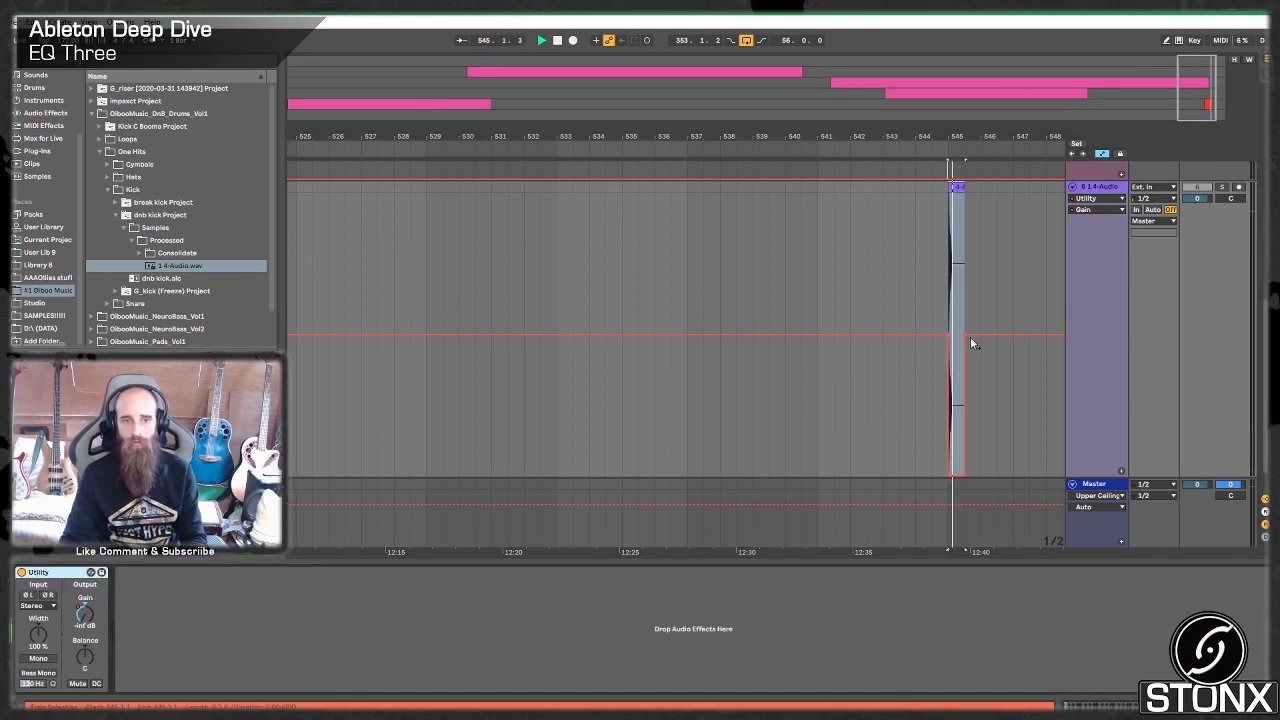
key("space")
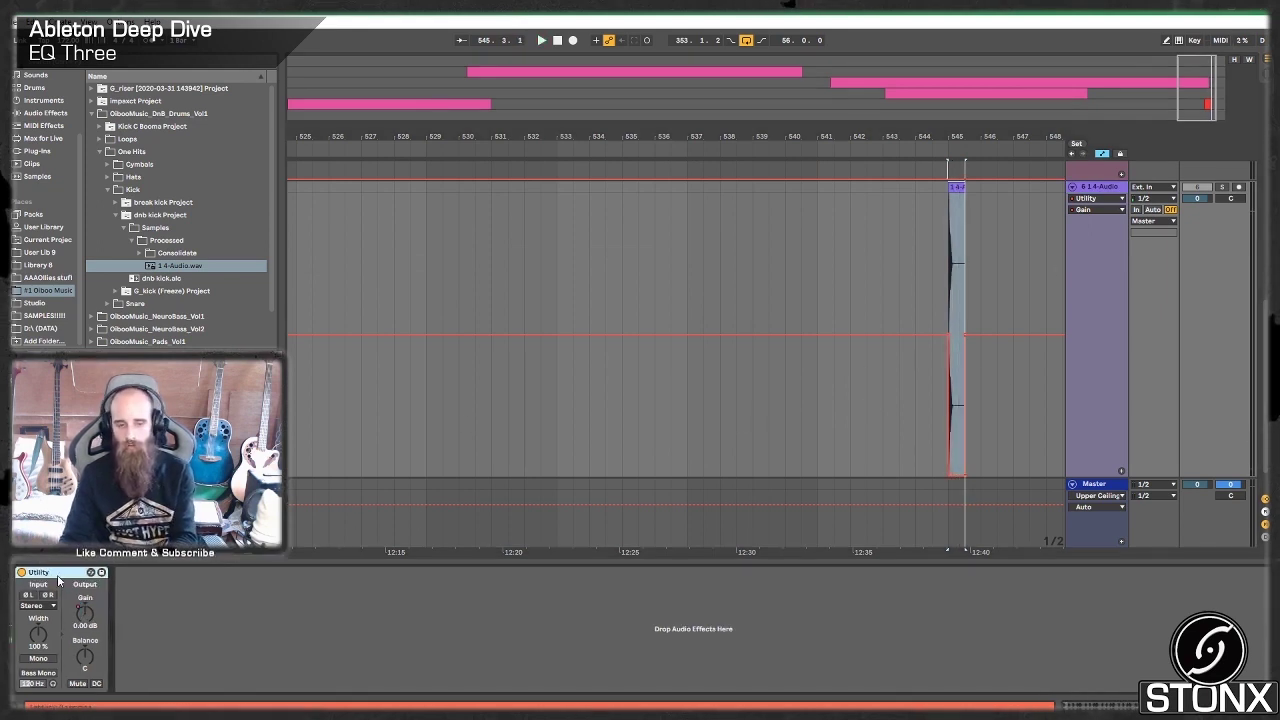
key("Delete")
key("space")
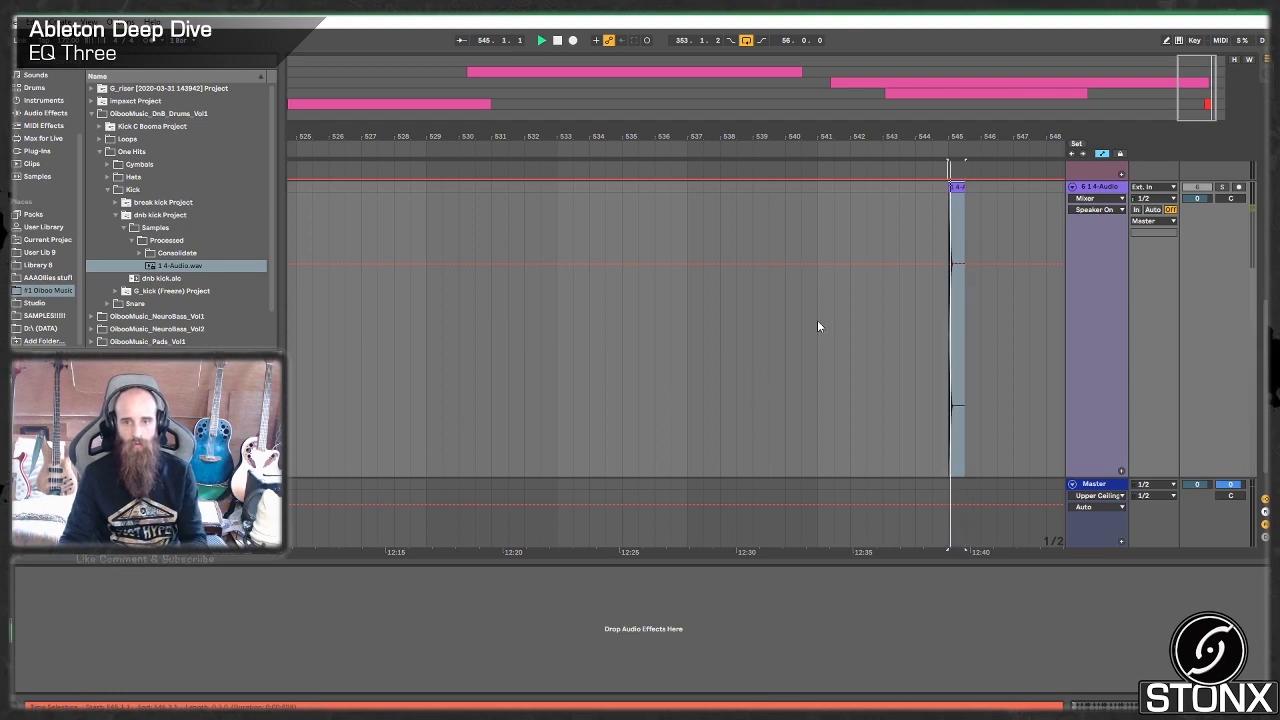
left_click(1222, 187)
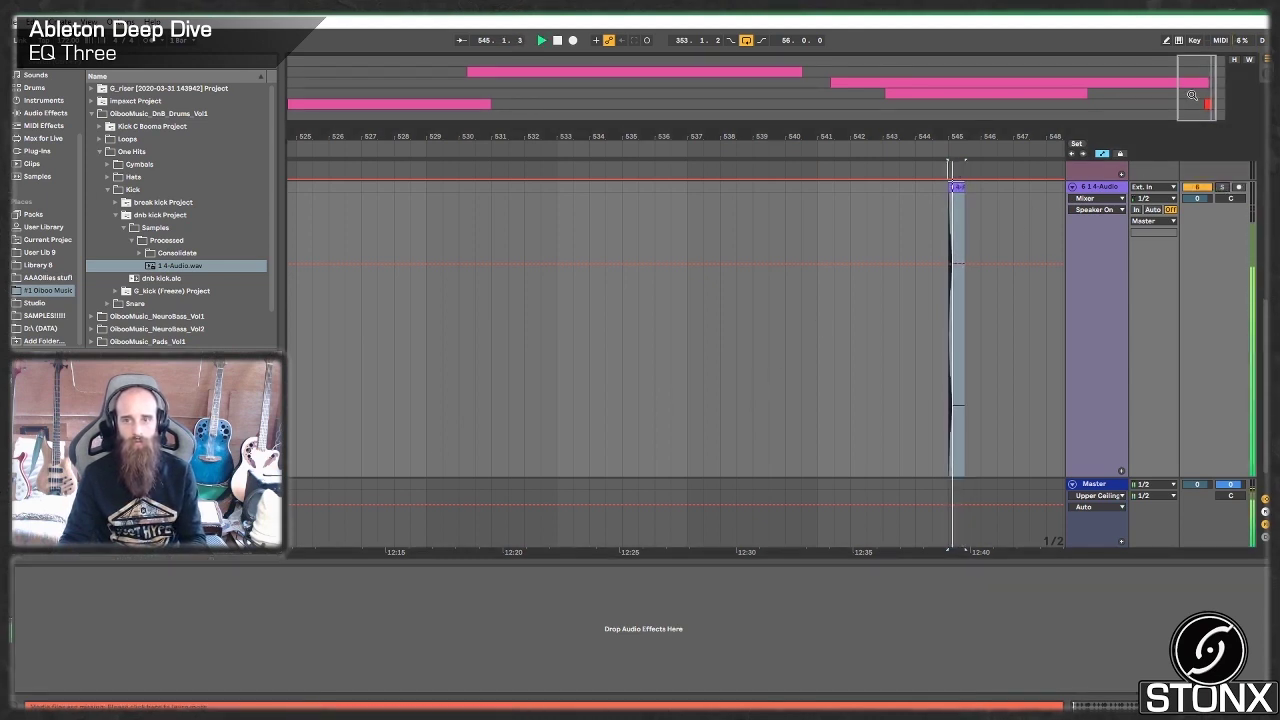
left_click_drag(1189, 91, 1212, 124)
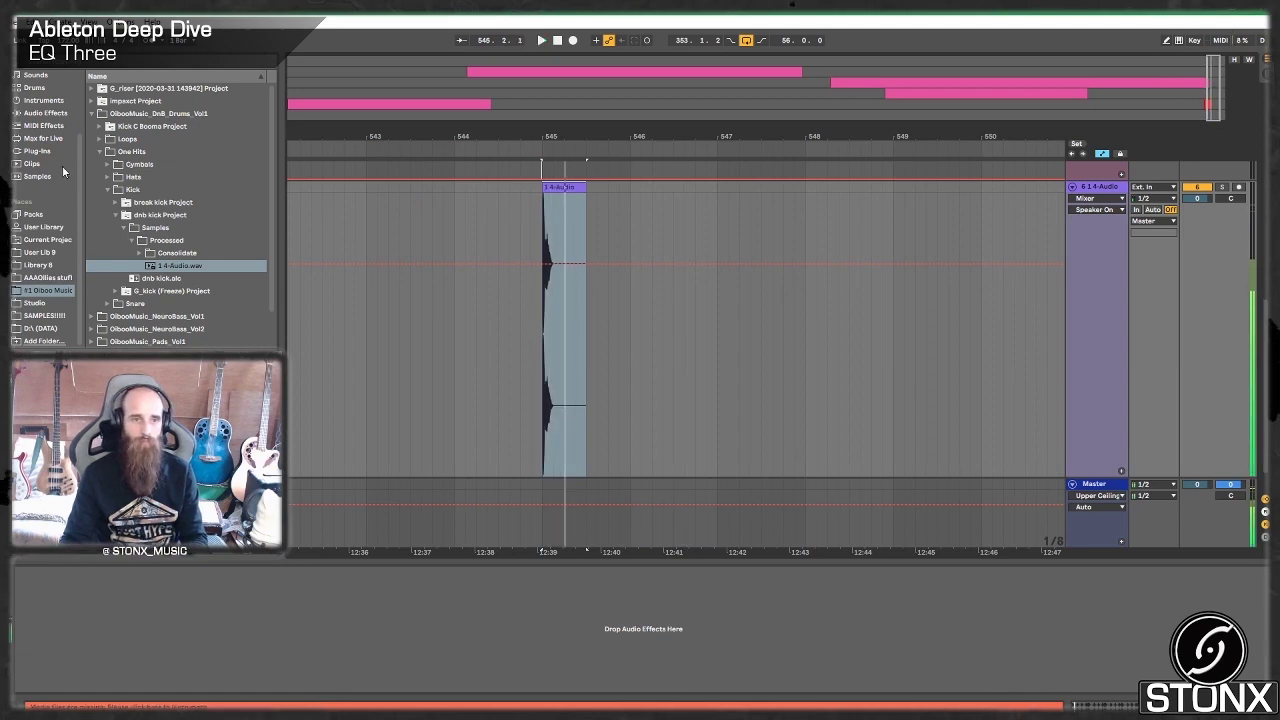
Step: Add a fresh EQ Three to the kick track and switch off its mid and high bands, leaving only the low band on
left_click(45, 112)
left_click_drag(128, 130, 284, 216)
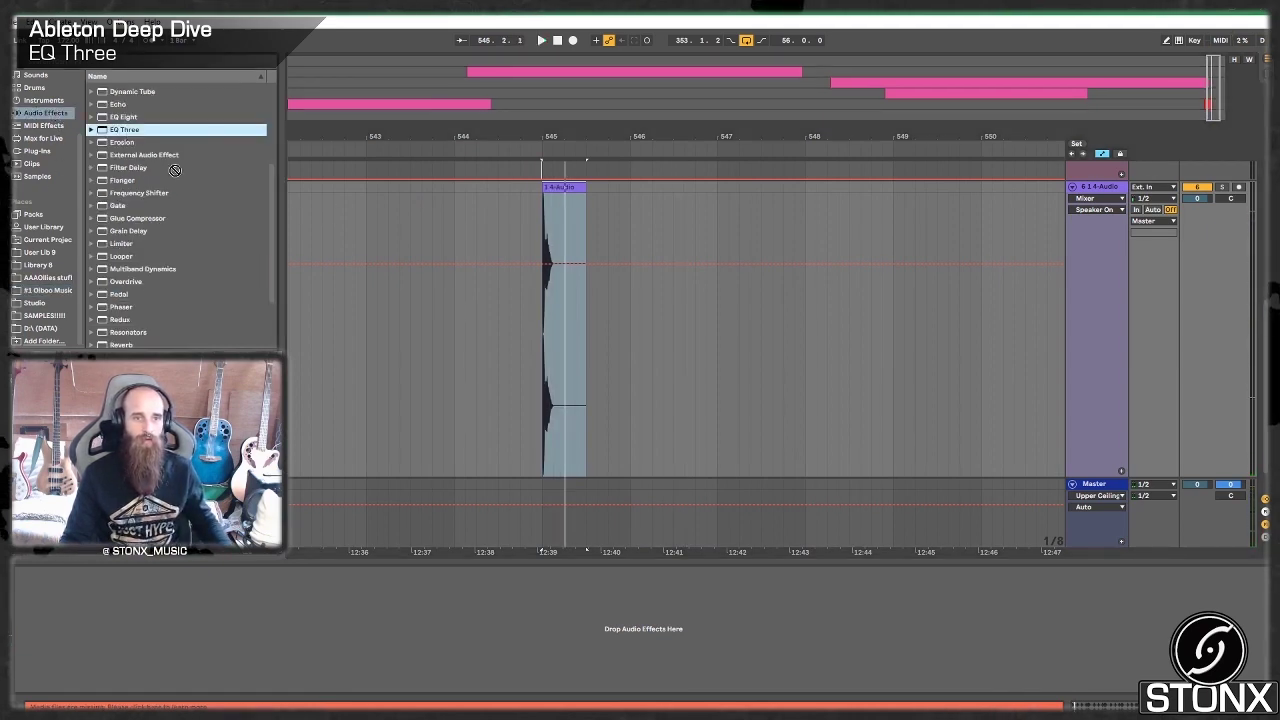
left_click_drag(548, 380, 336, 503)
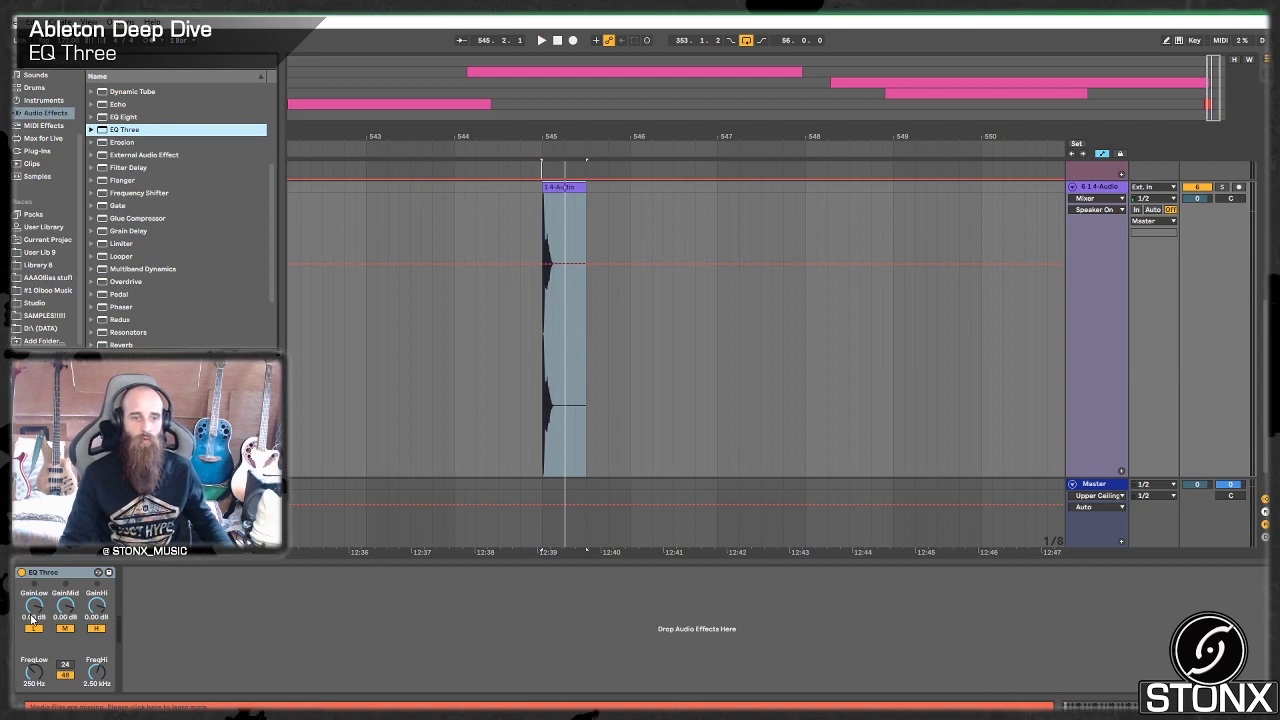
left_click(33, 680)
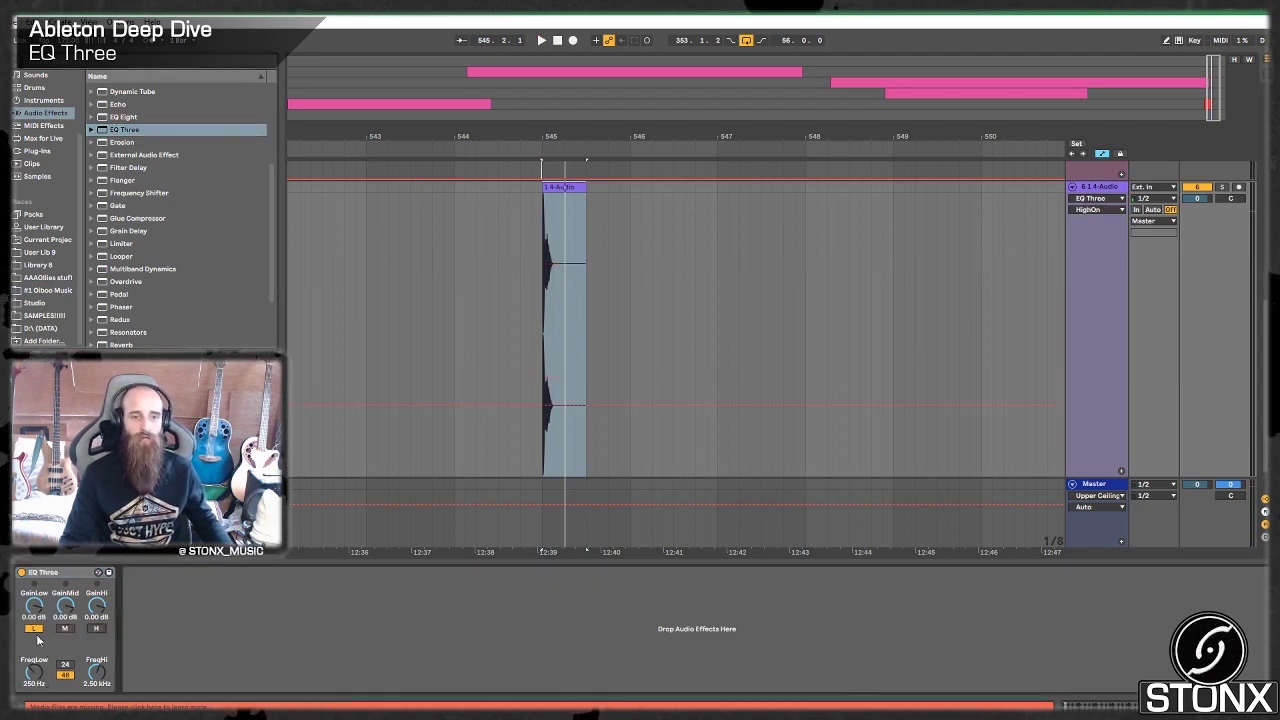
Step: Audition the kick's isolated low band with FreqLow set to 125 Hz, and switch the mid and high bands back on
key("space")
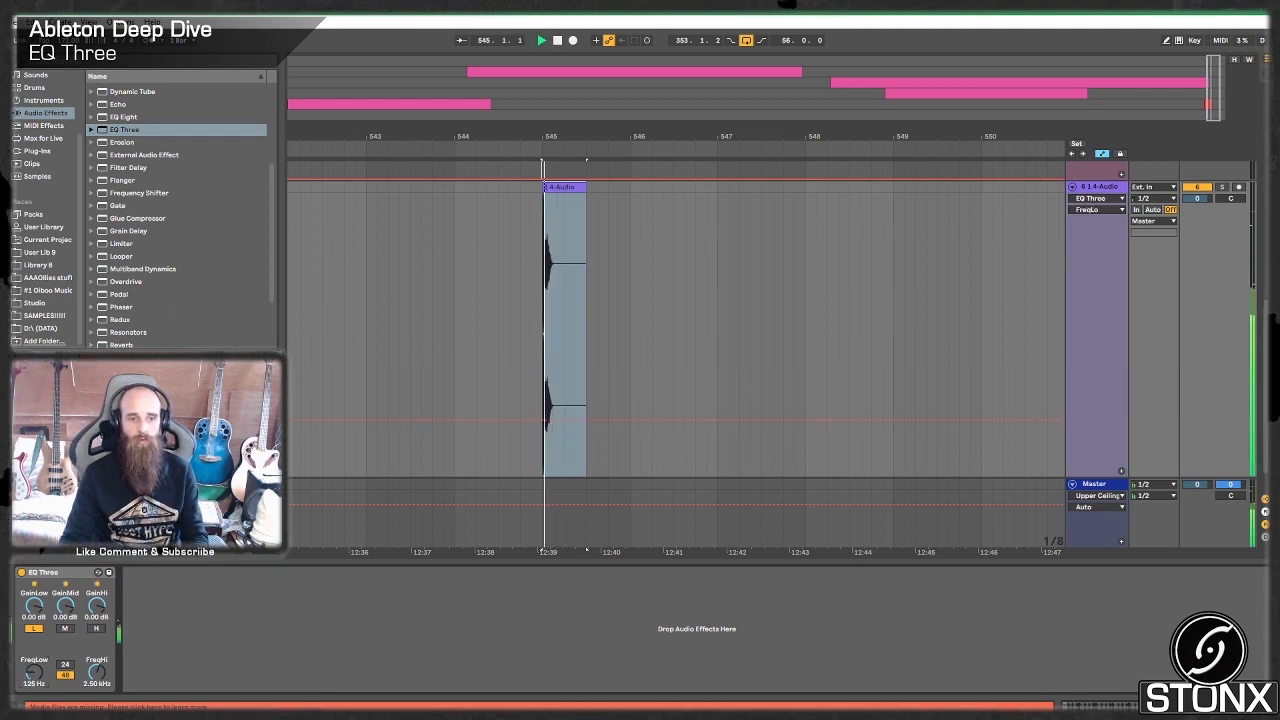
key("space")
left_click(66, 629)
left_click(96, 629)
Step: Compare the kick with EQ Three bypassed and active, and set GainLow to 6 dB and both GainMid and GainHi to -6 dB
left_click(22, 573)
left_click(22, 573)
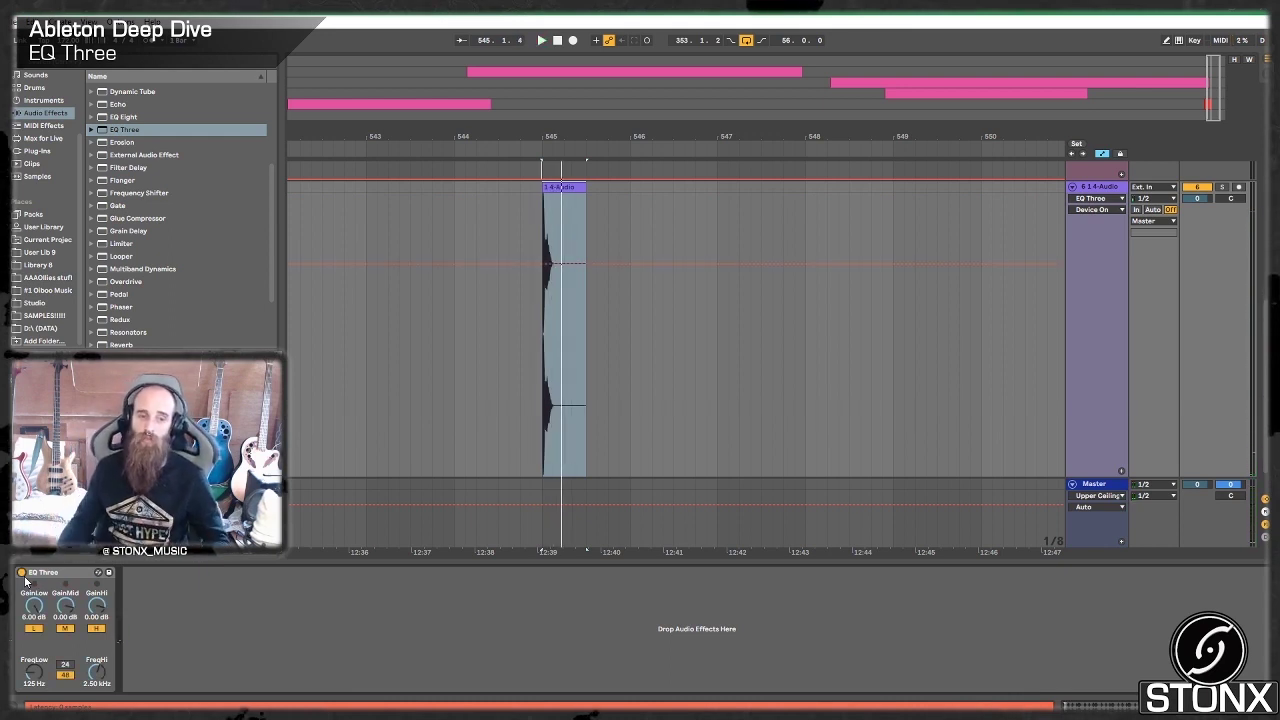
left_click(65, 607)
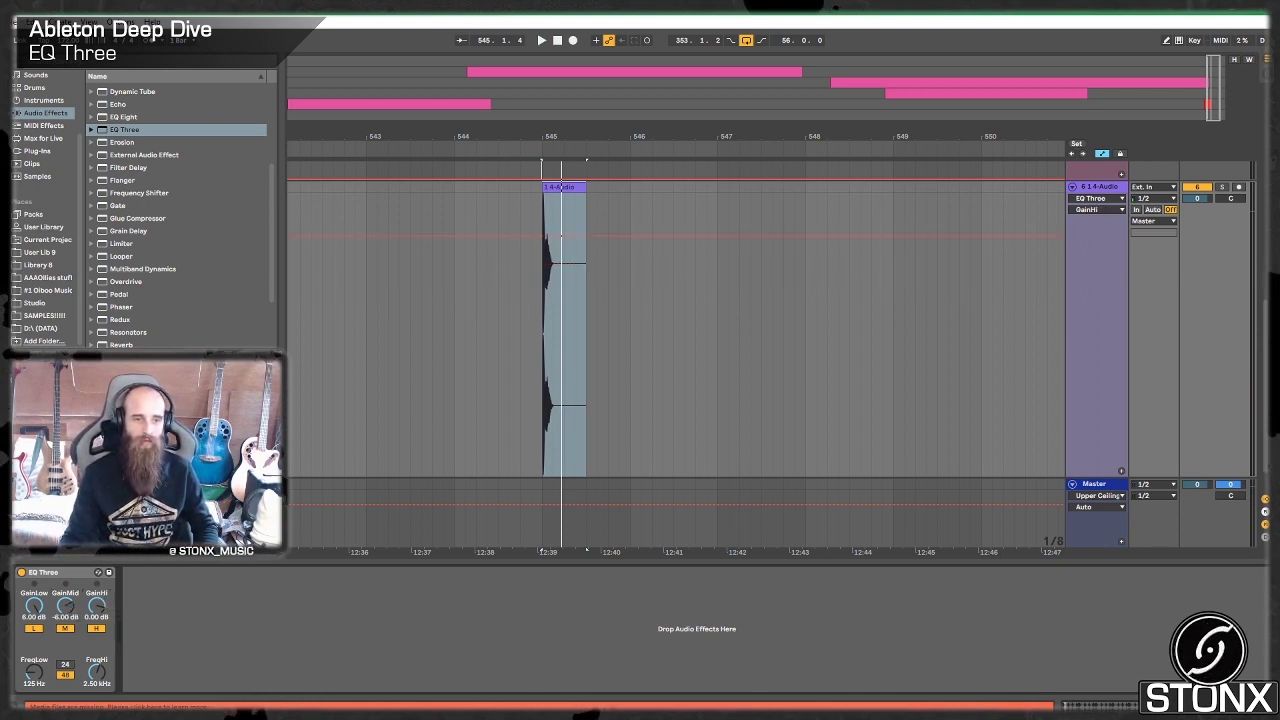
left_click_drag(97, 606, 97, 634)
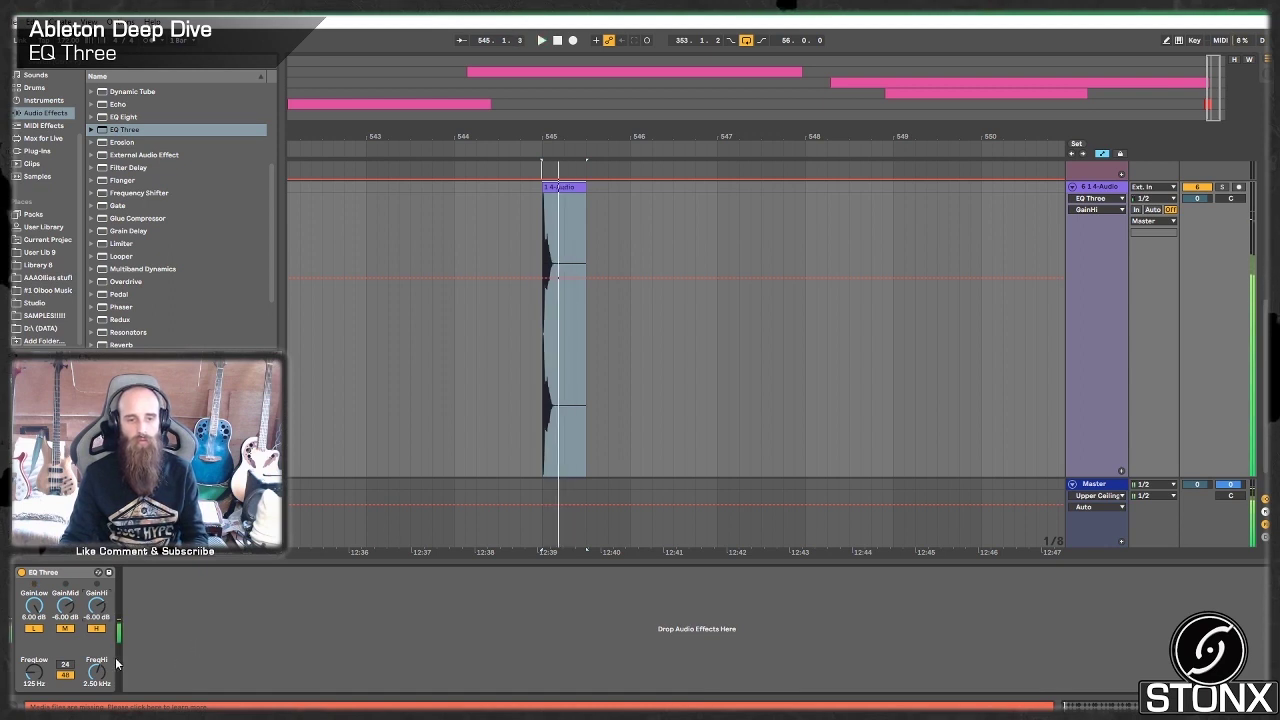
Step: Isolate the kick's high band in EQ Three and reduce GainHi to -25.4 dB during playback
left_click(66, 629)
left_click(33, 628)
key("space")
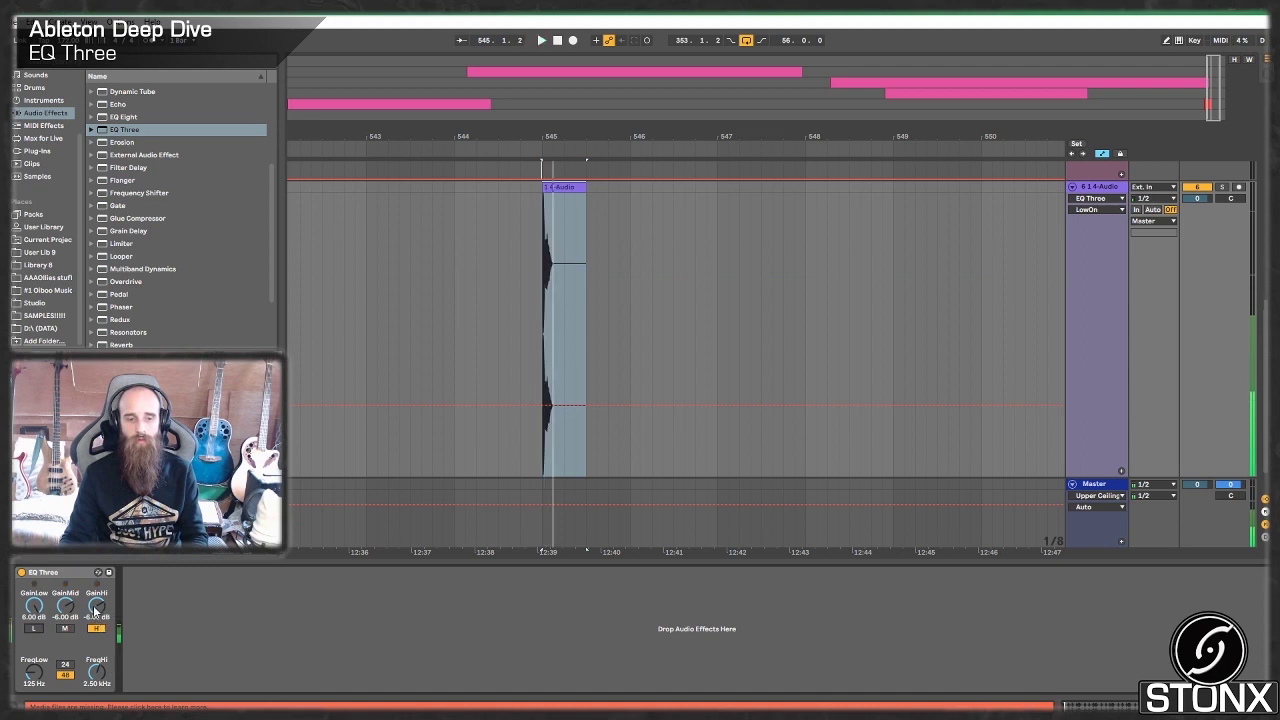
left_click_drag(96, 607, 96, 650)
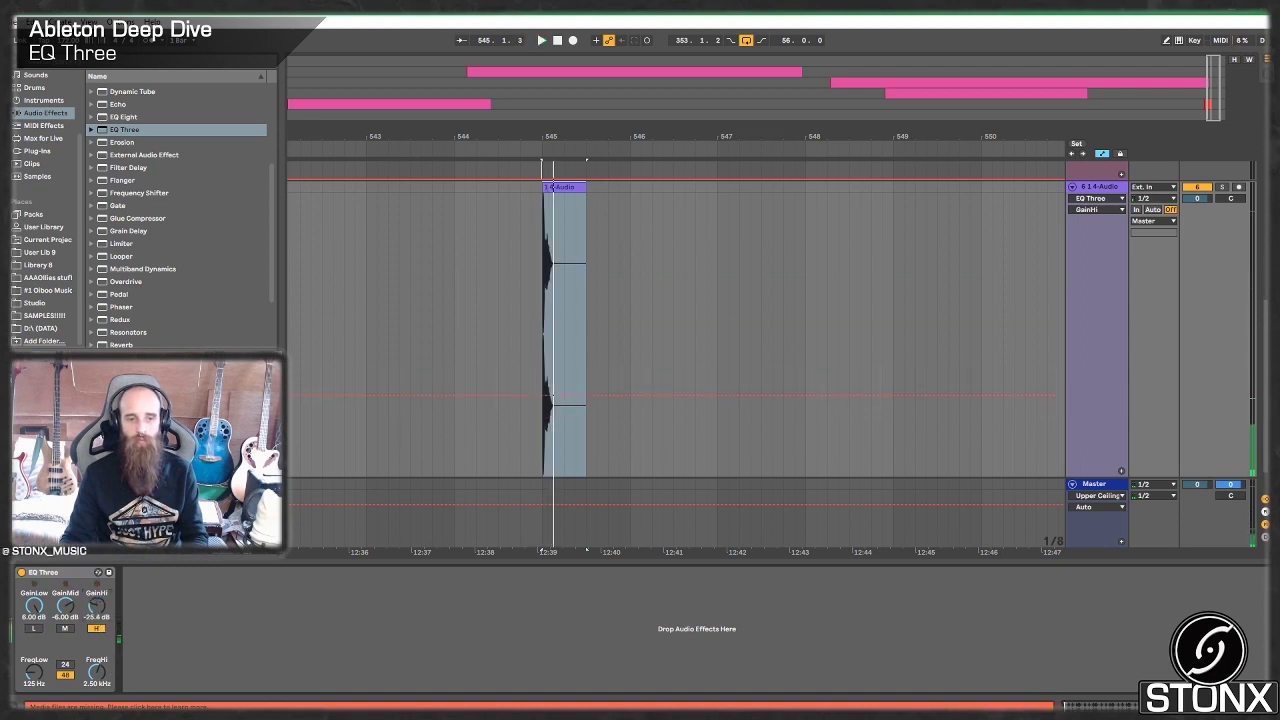
Step: Switch EQ Three's mid and low bands back on to hear the full kick, and stop playback at the start of the clip
left_click(65, 629)
left_click(33, 628)
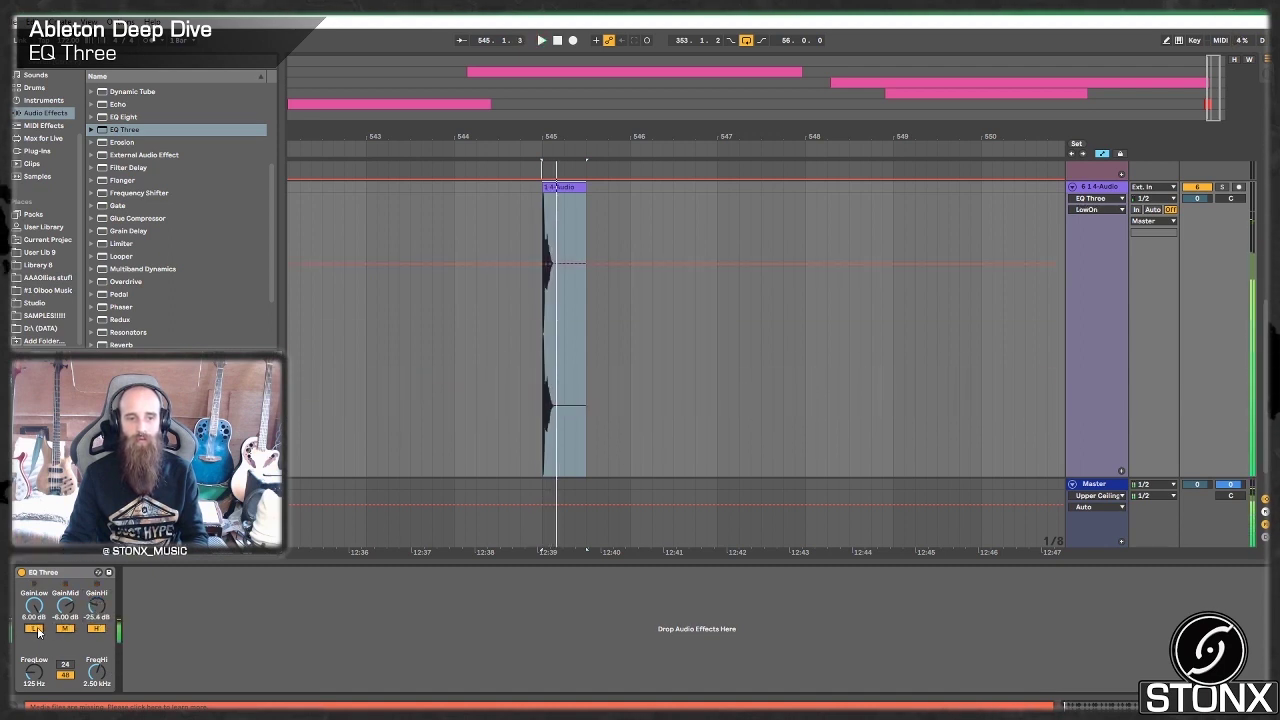
key("space")
left_click(549, 383)
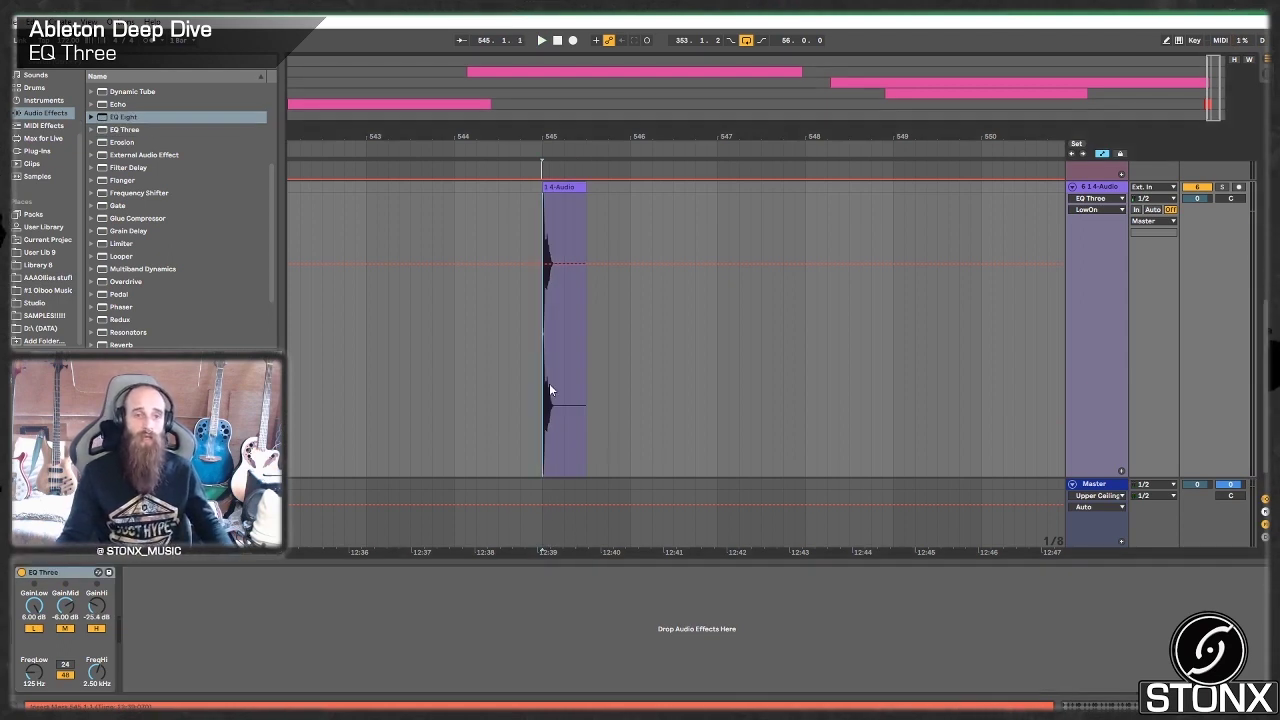
Step: Locate Channel EQ and EQ Eight among the audio effects, and zoom the arrangement out to the Bad News and Clear tracks
scroll(180, 200, "up", 5)
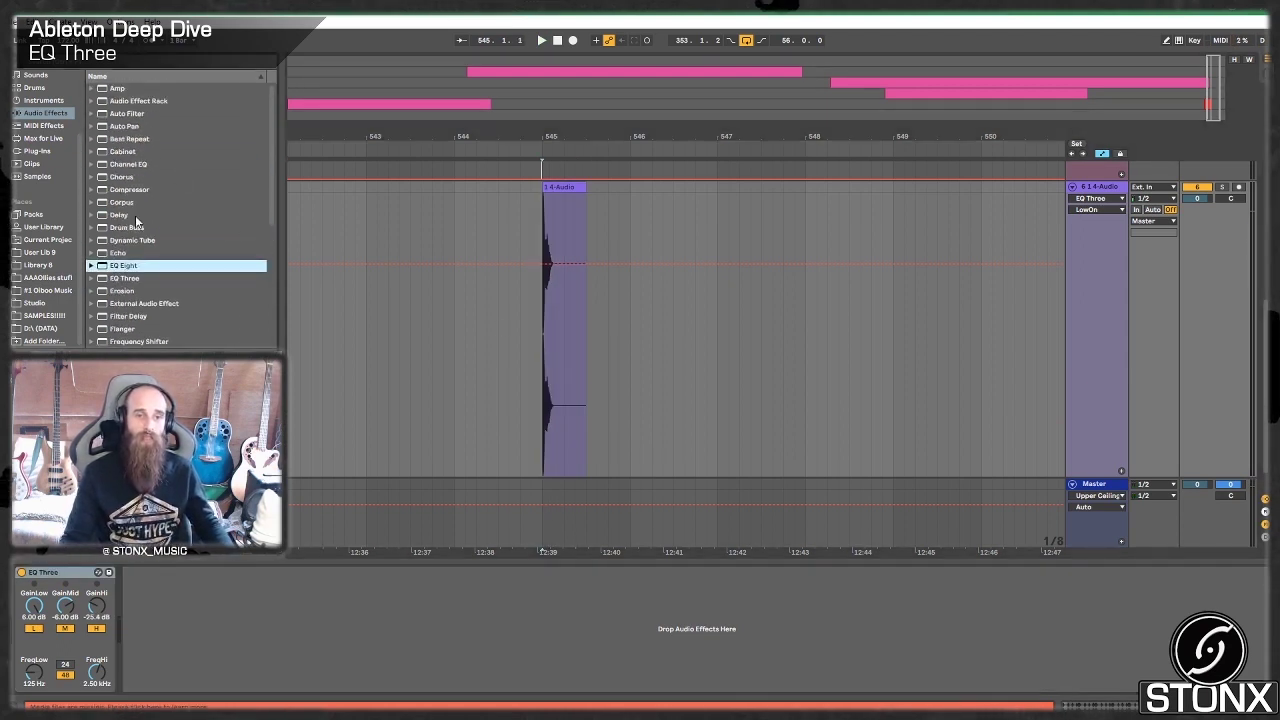
left_click(131, 165)
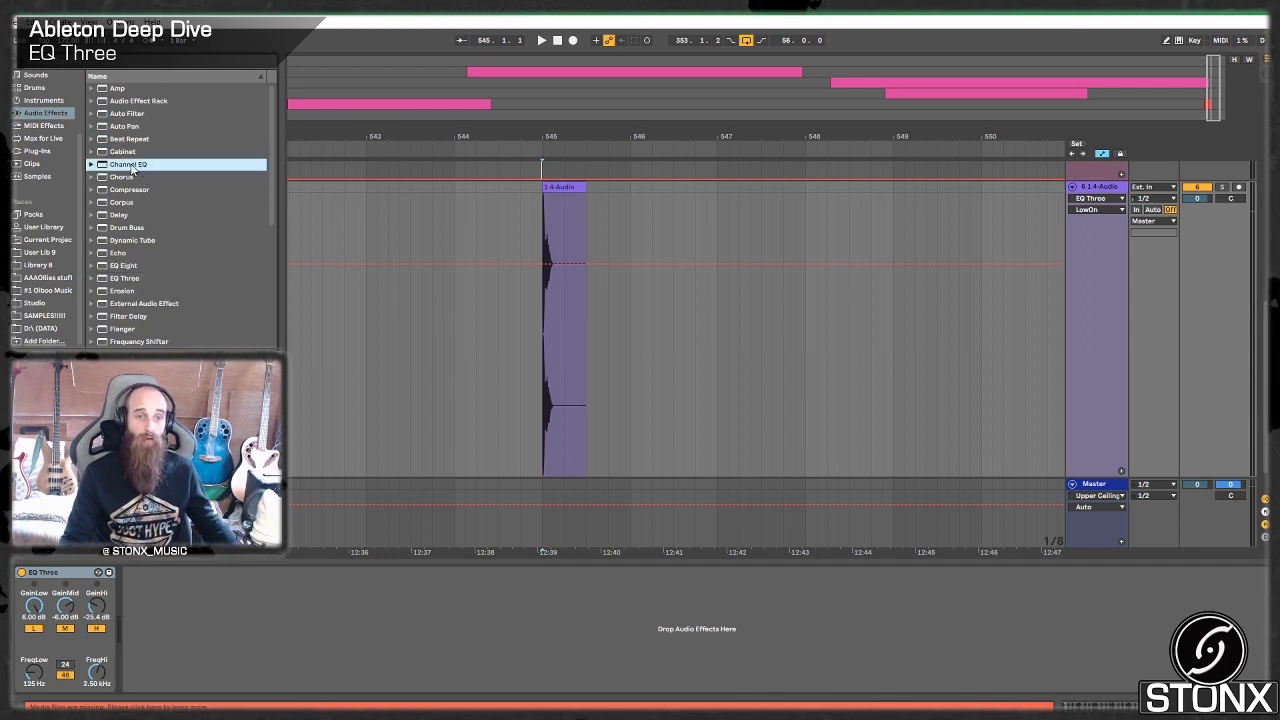
scroll(175, 200, "down", 3)
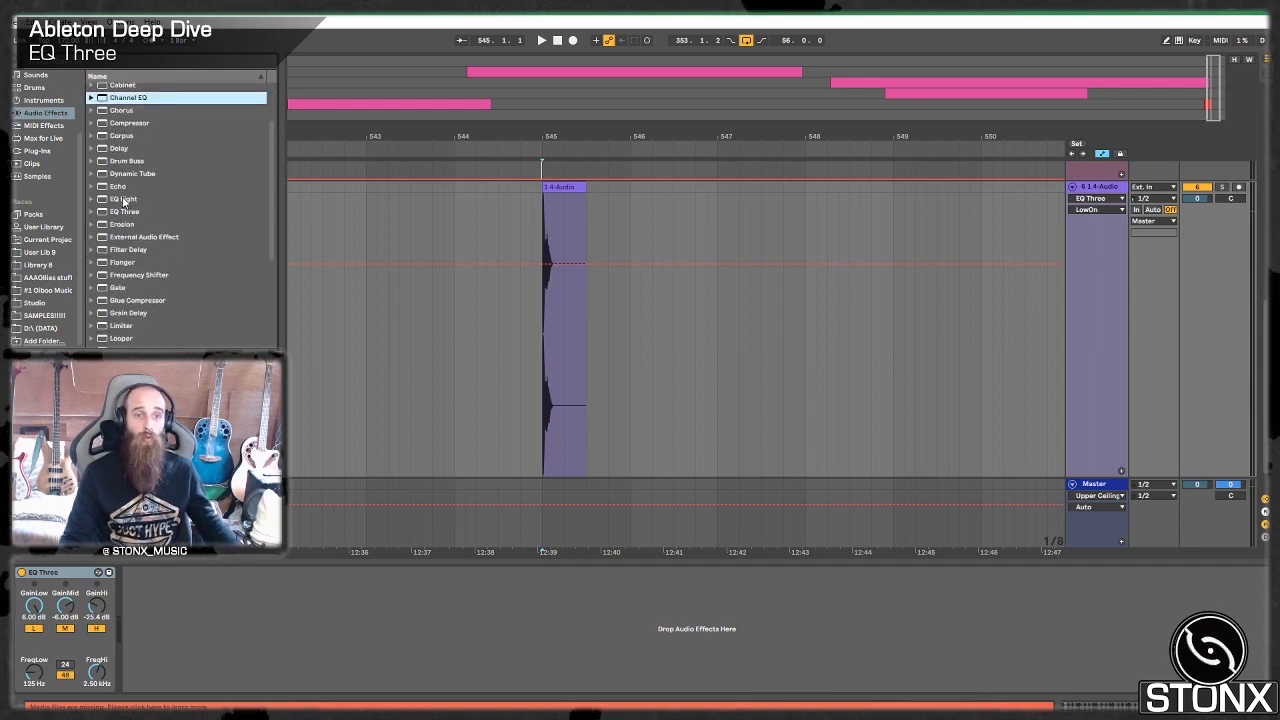
left_click(128, 198)
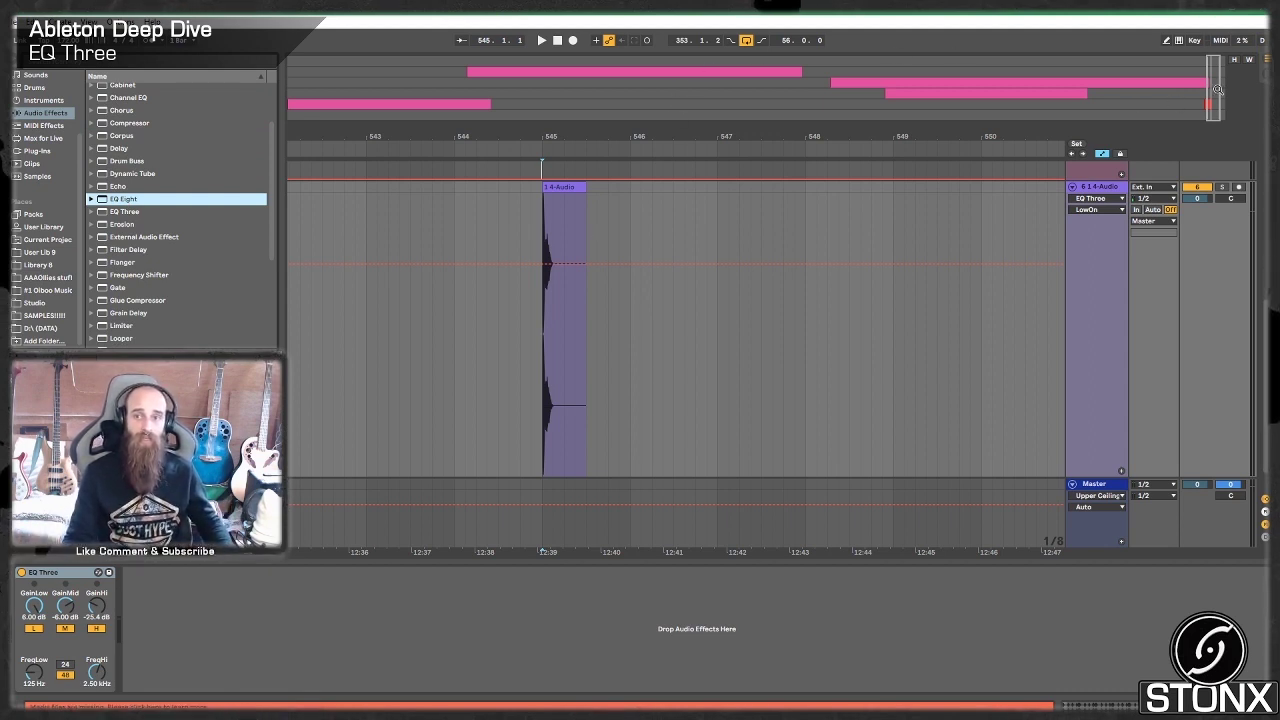
left_click_drag(1071, 101, 1071, 40)
scroll(907, 258, "up", 5)
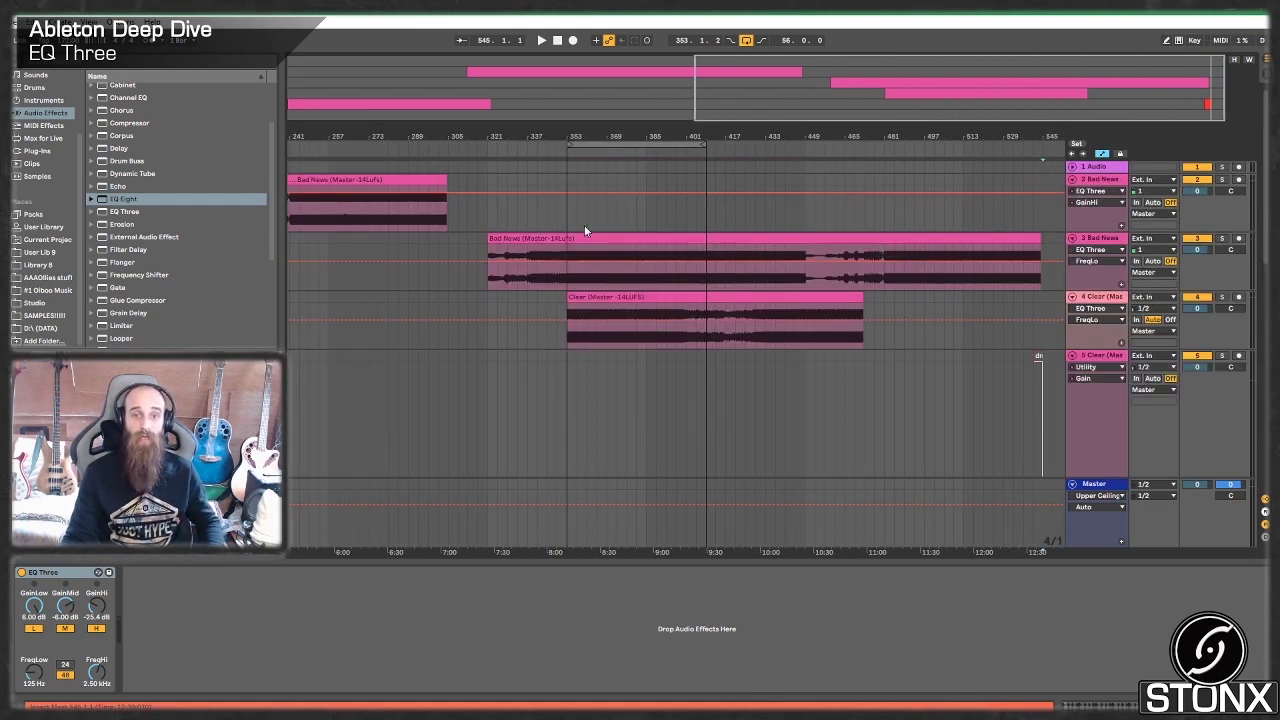